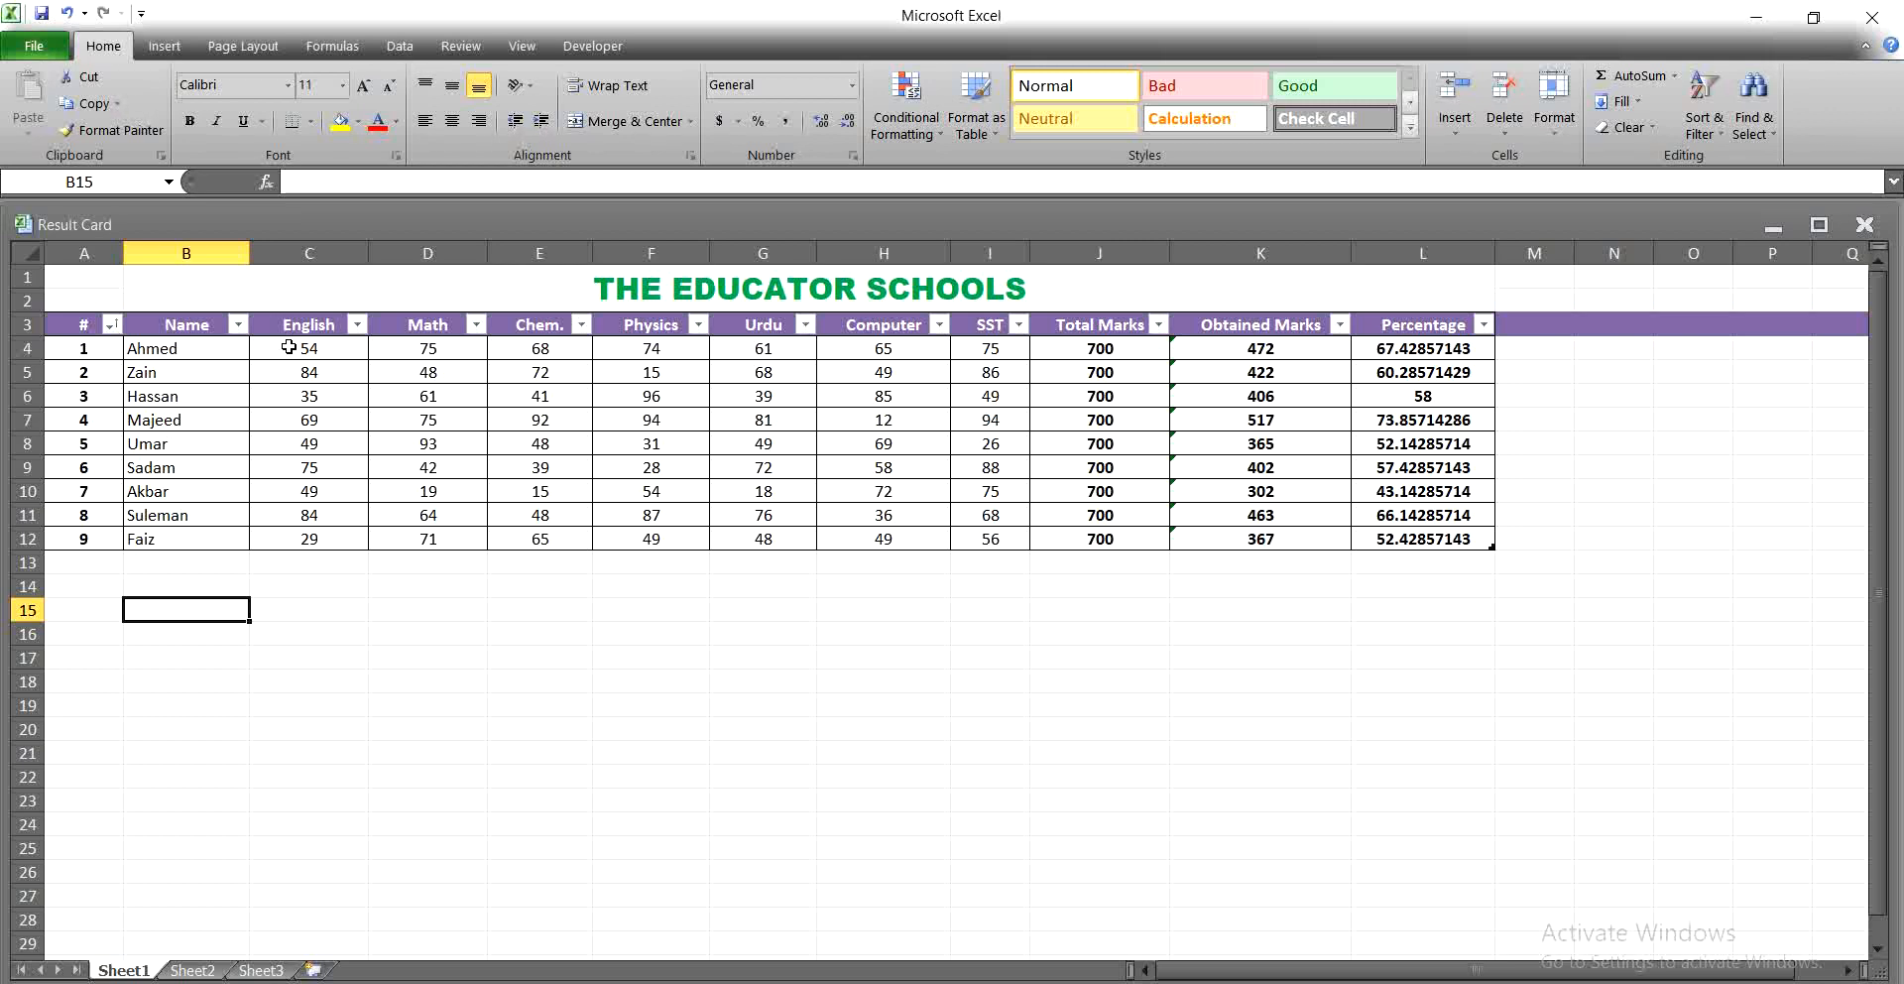
- Select the subject marks in C4:I12 and set up a Greater Than highlight rule with a threshold of 90
left_click_drag(289, 346, 980, 537)
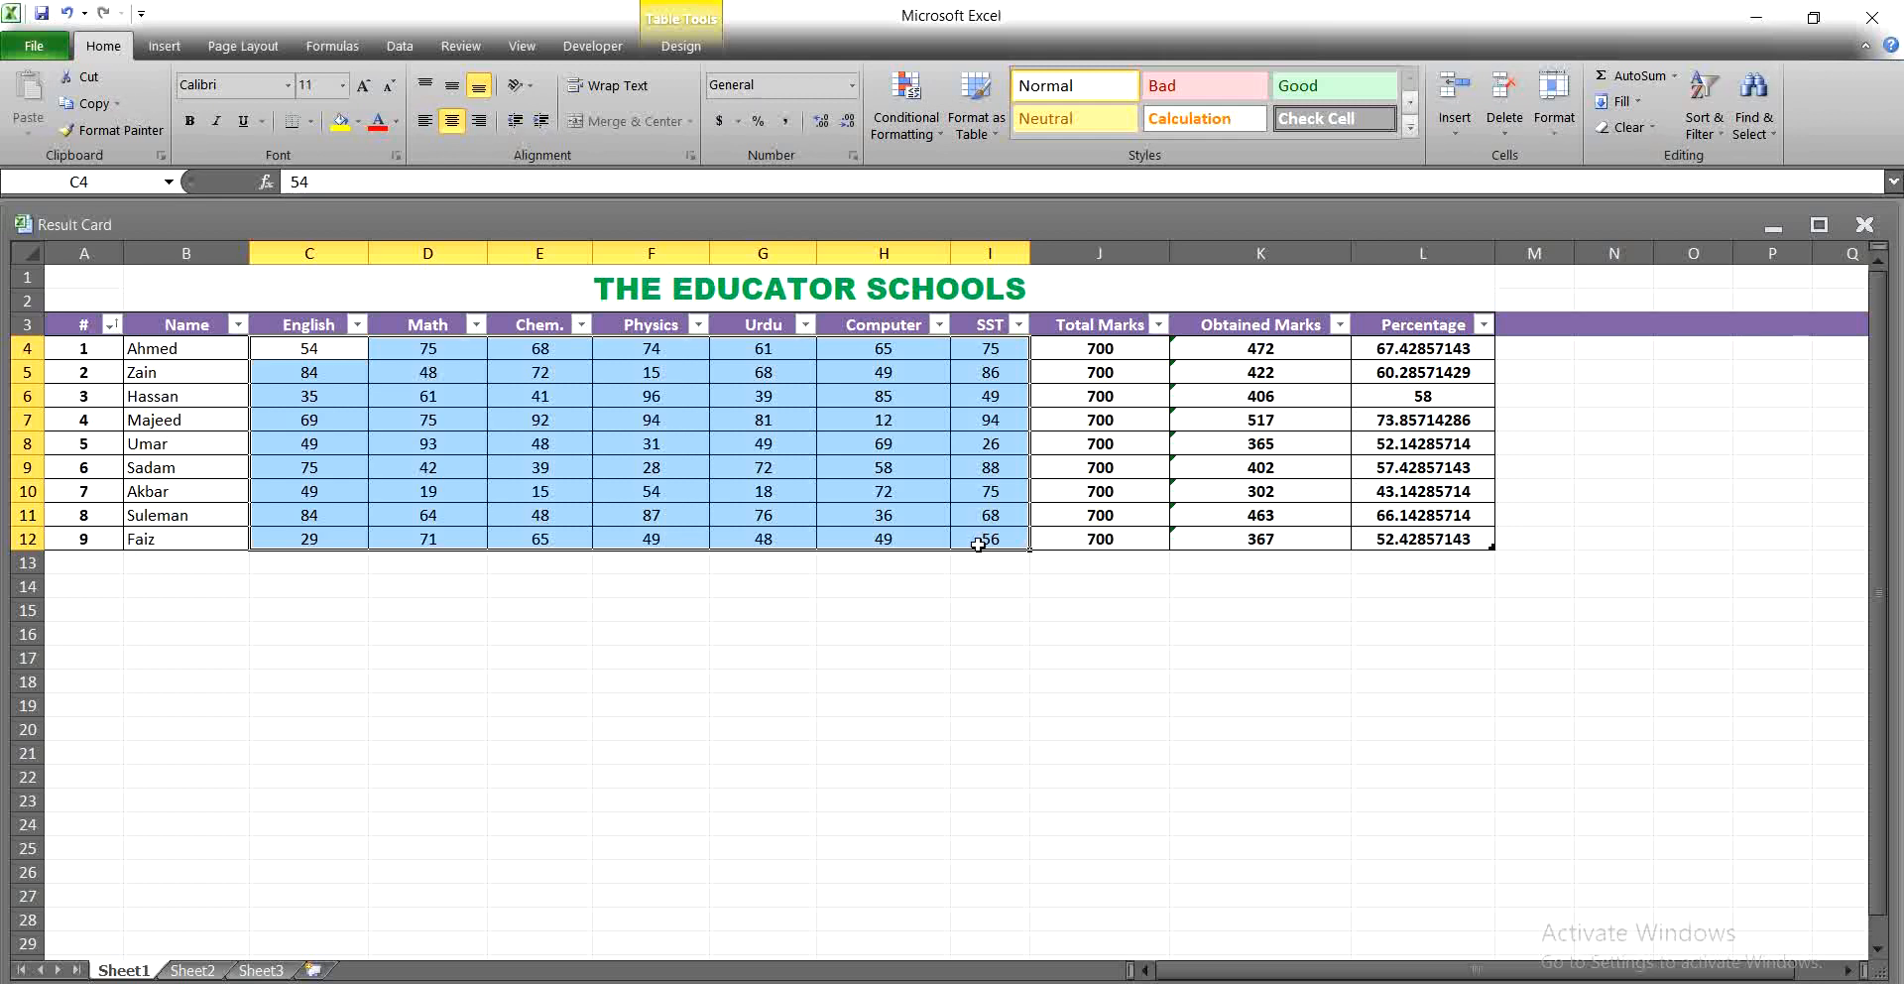
left_click(920, 132)
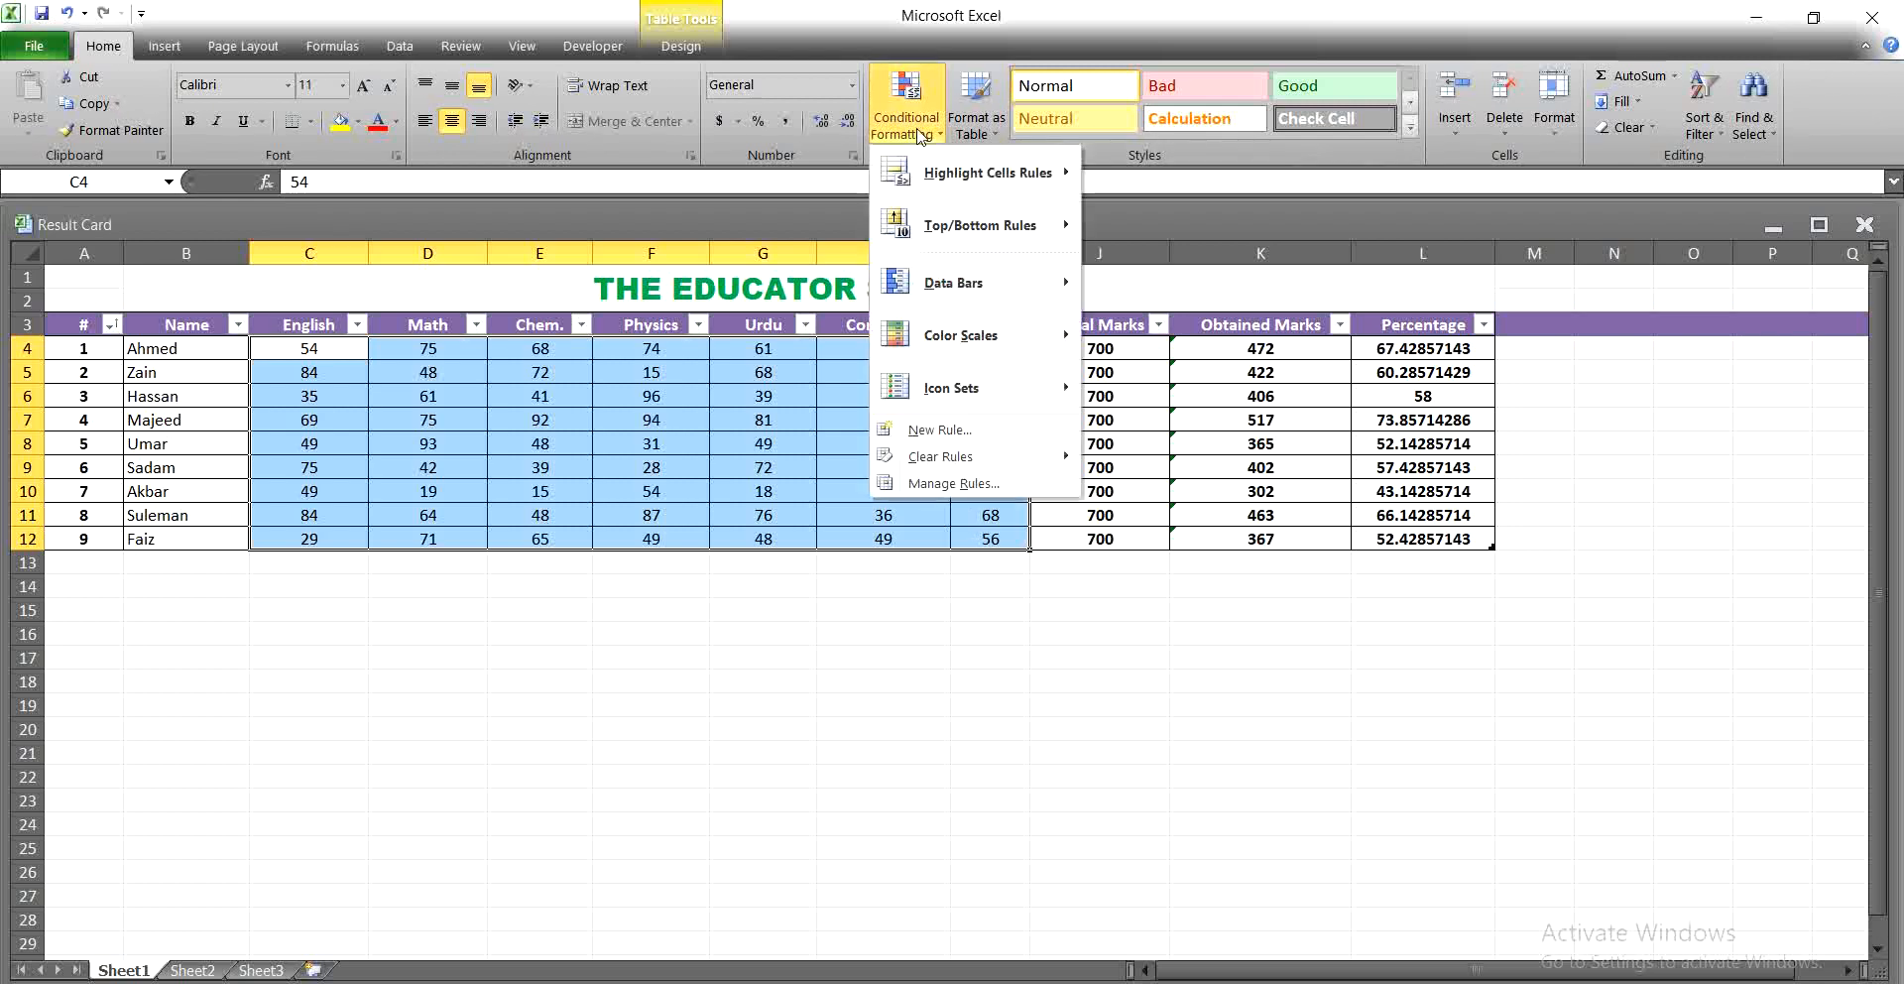
mouse_move(950, 157)
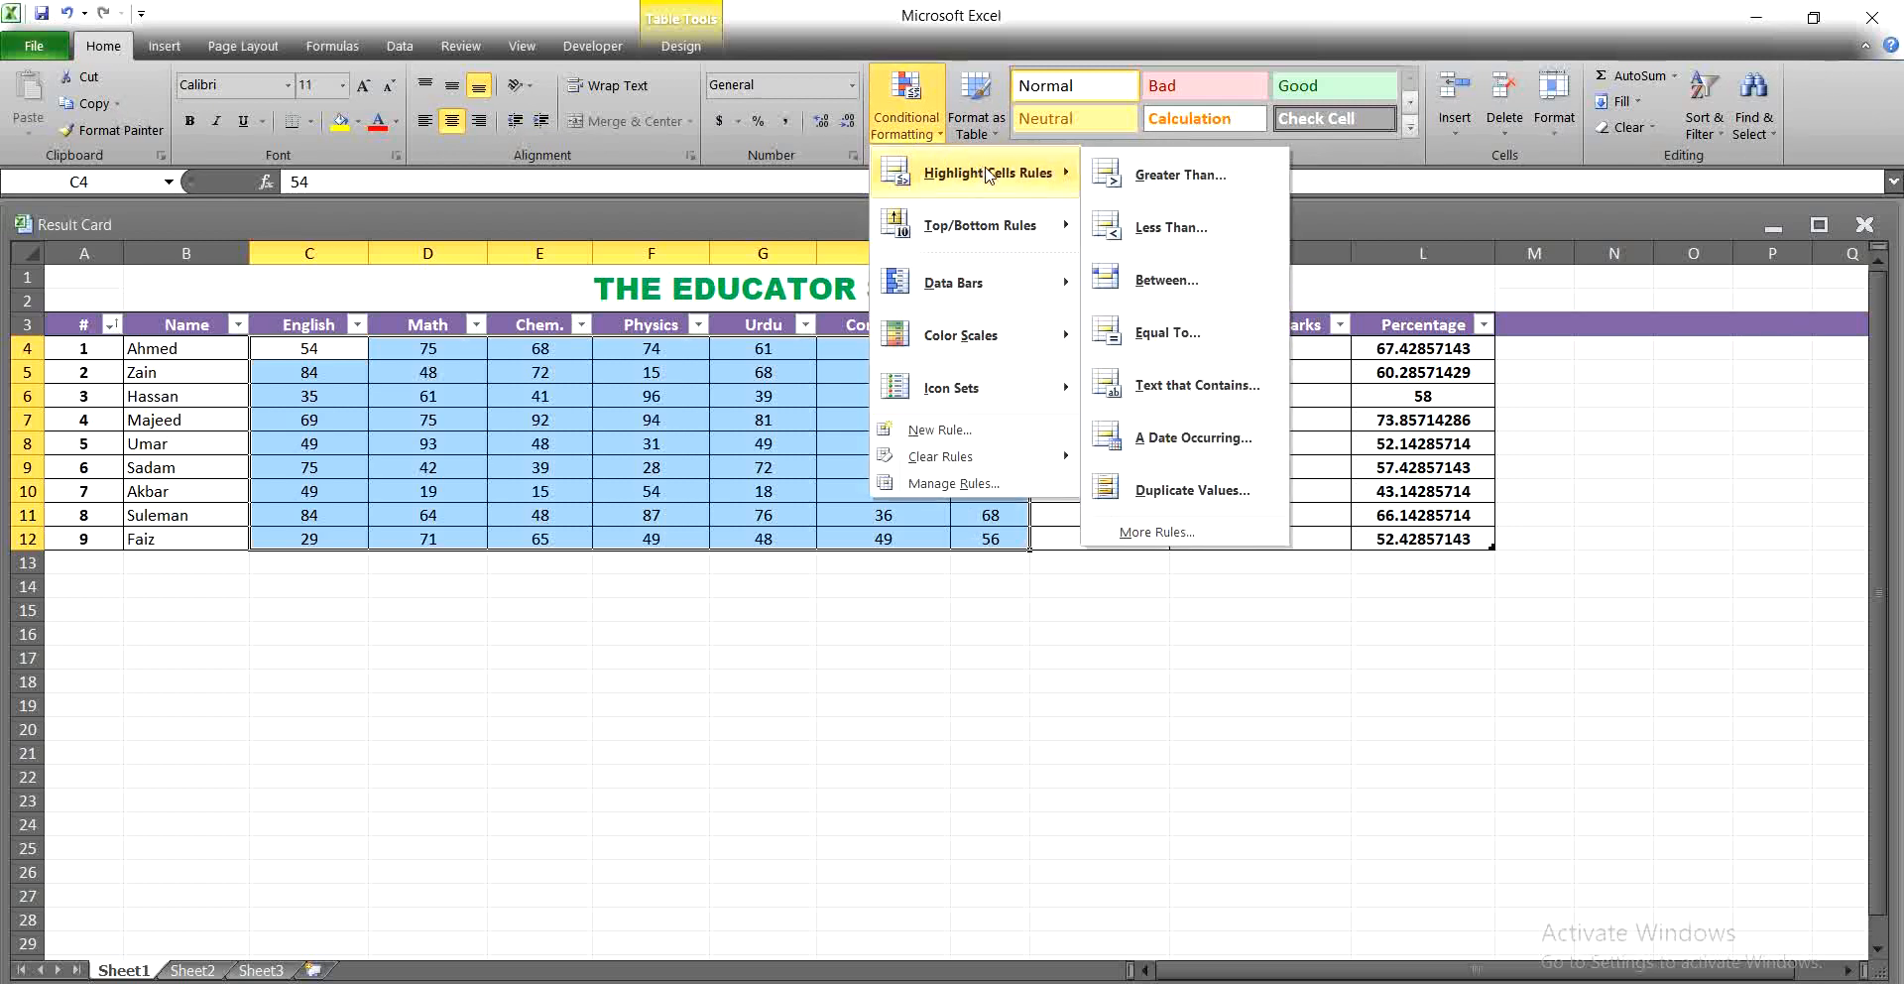
left_click(1124, 181)
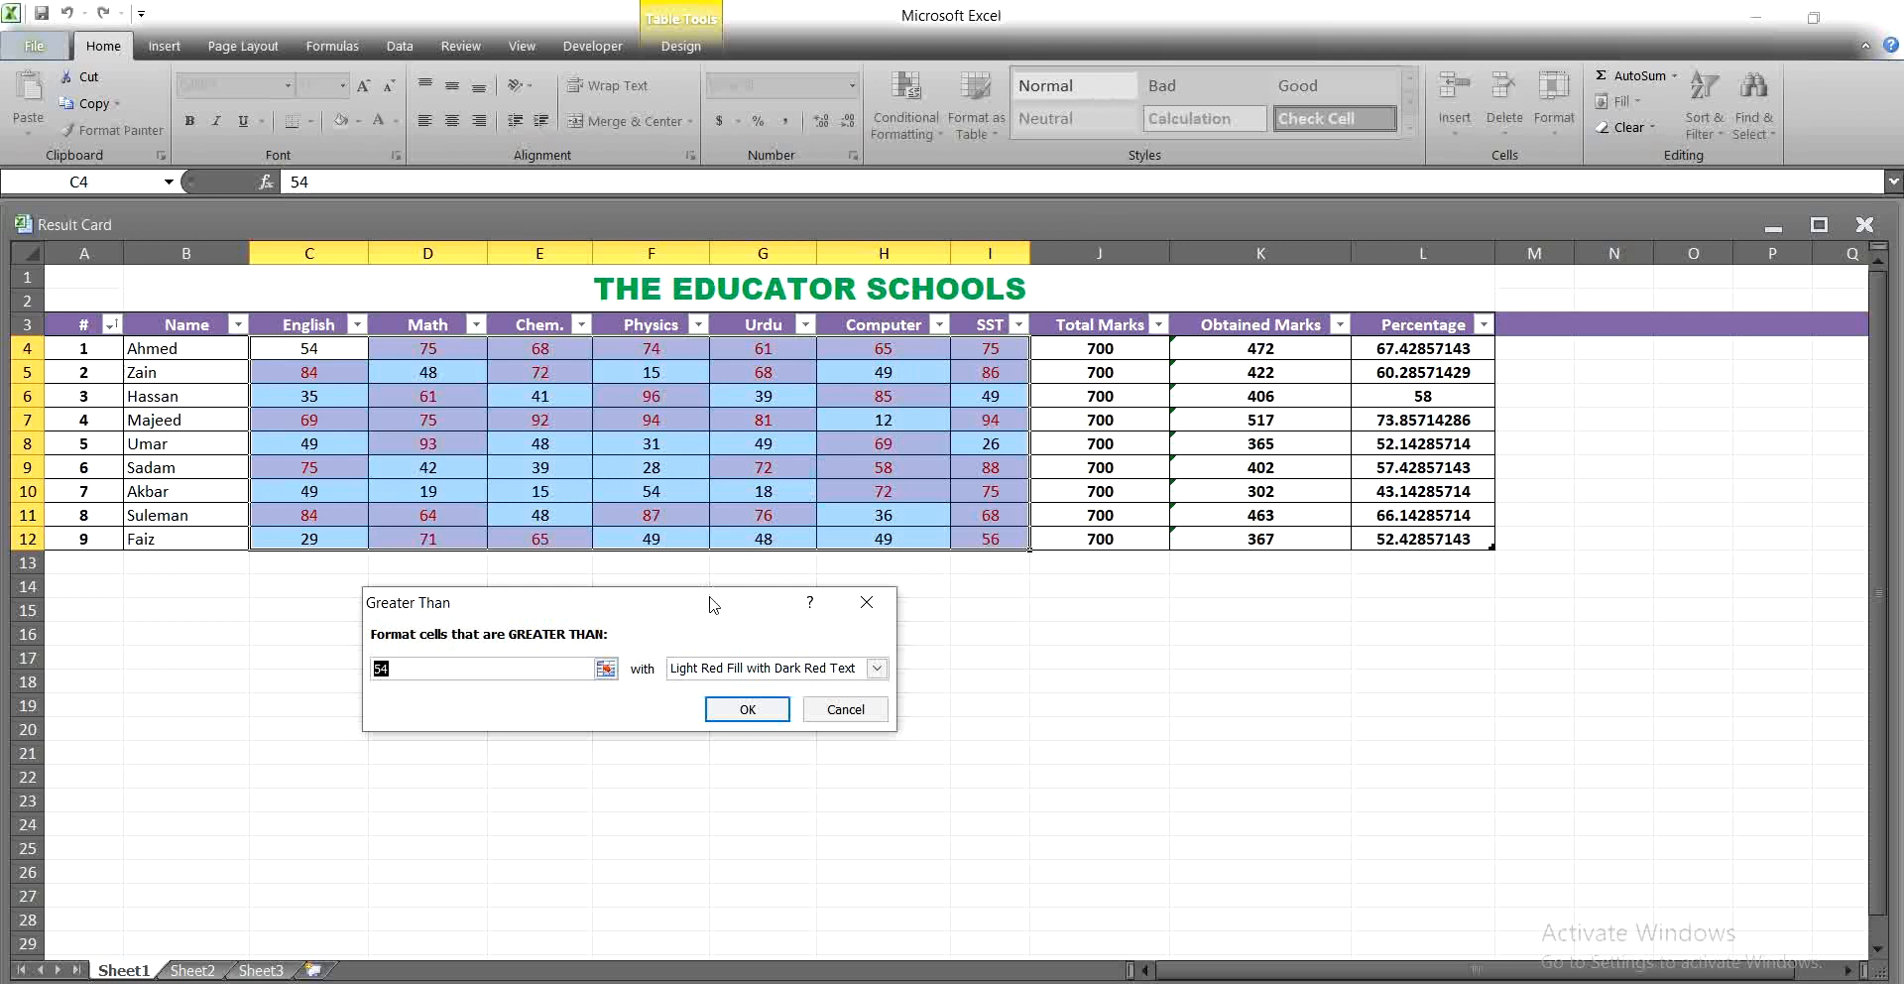
left_click_drag(714, 604, 721, 579)
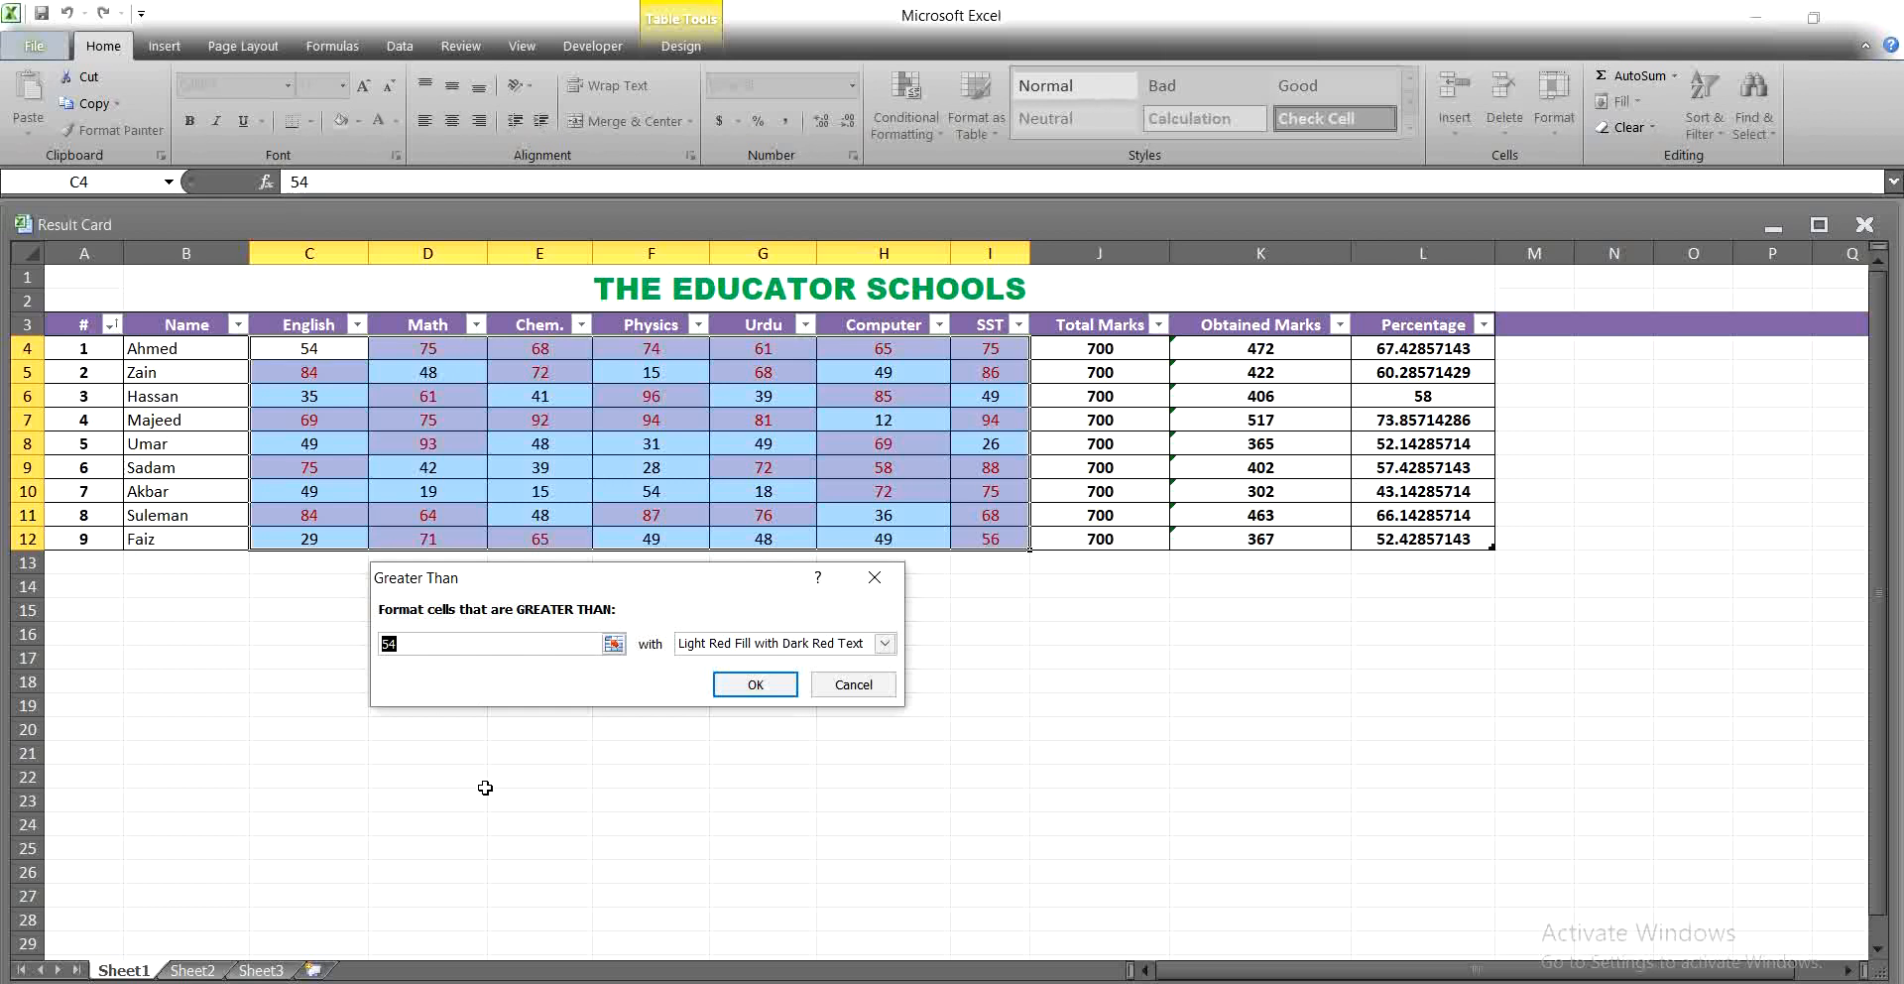
type("90")
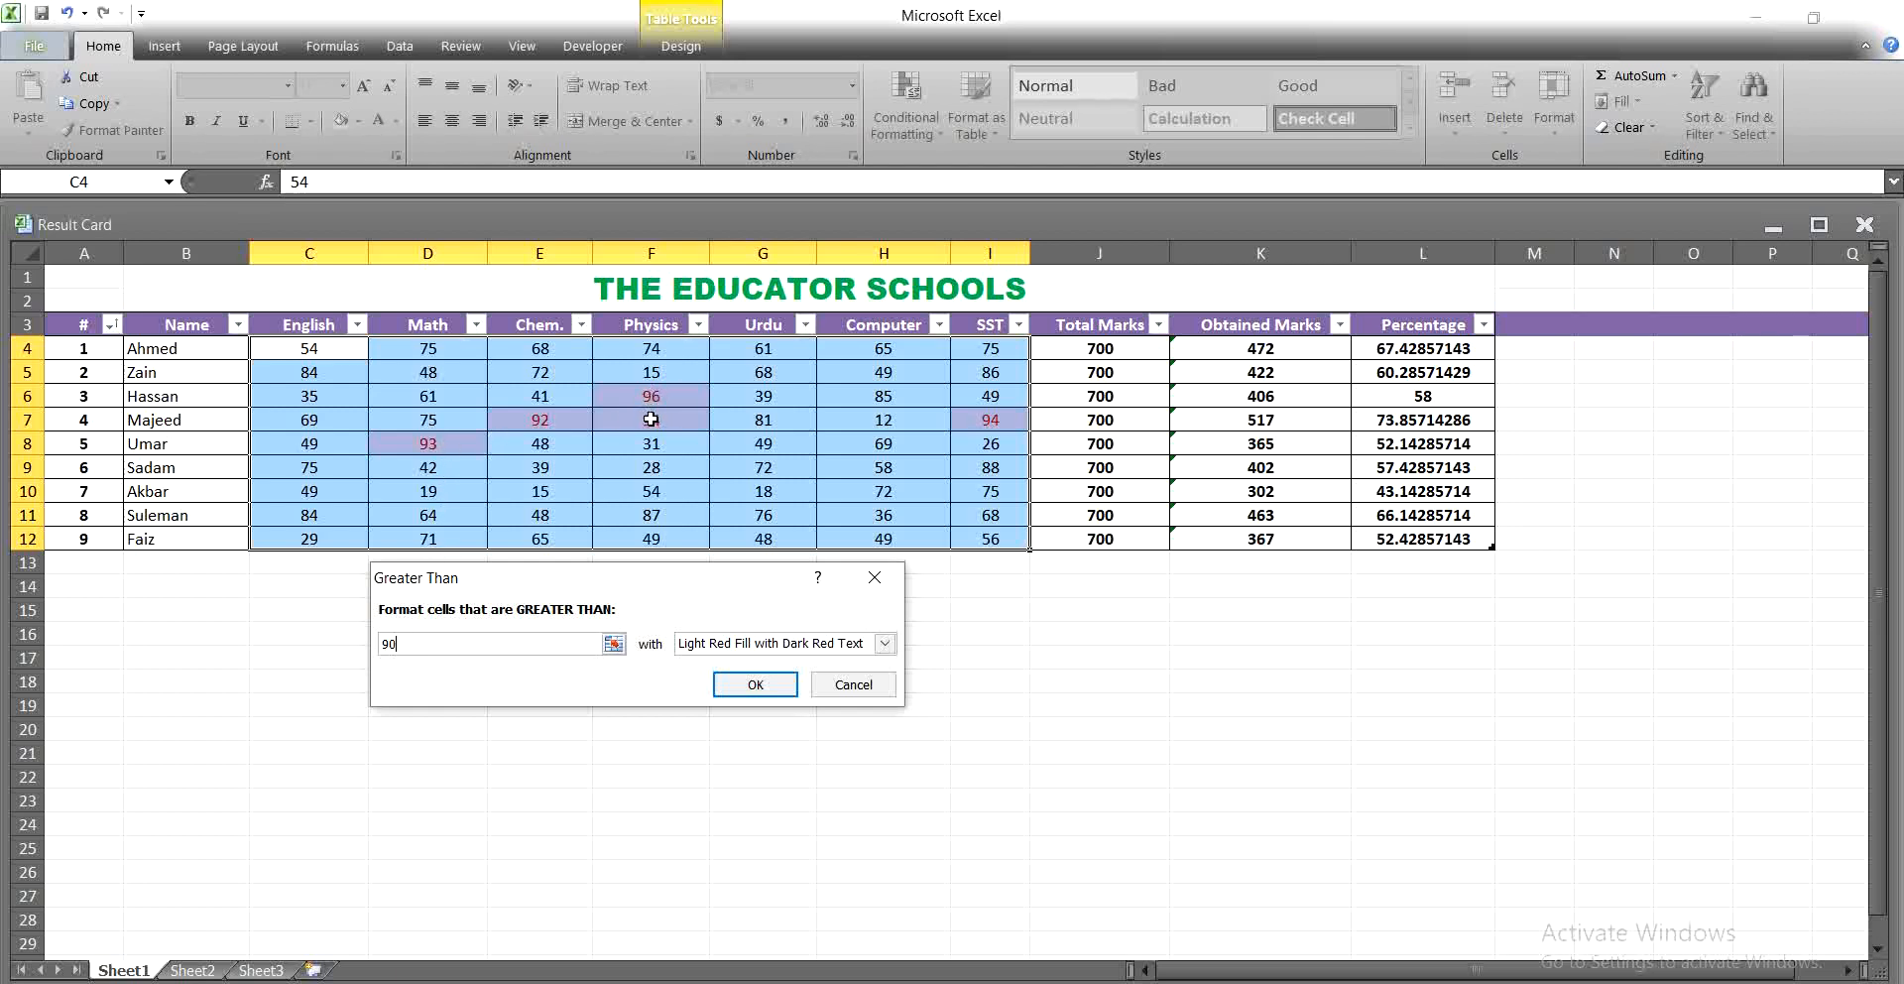
- Try the yellow, green and Light Red Fill formats for the rule, then return to Light Red Fill with Dark Red Text
left_click(884, 644)
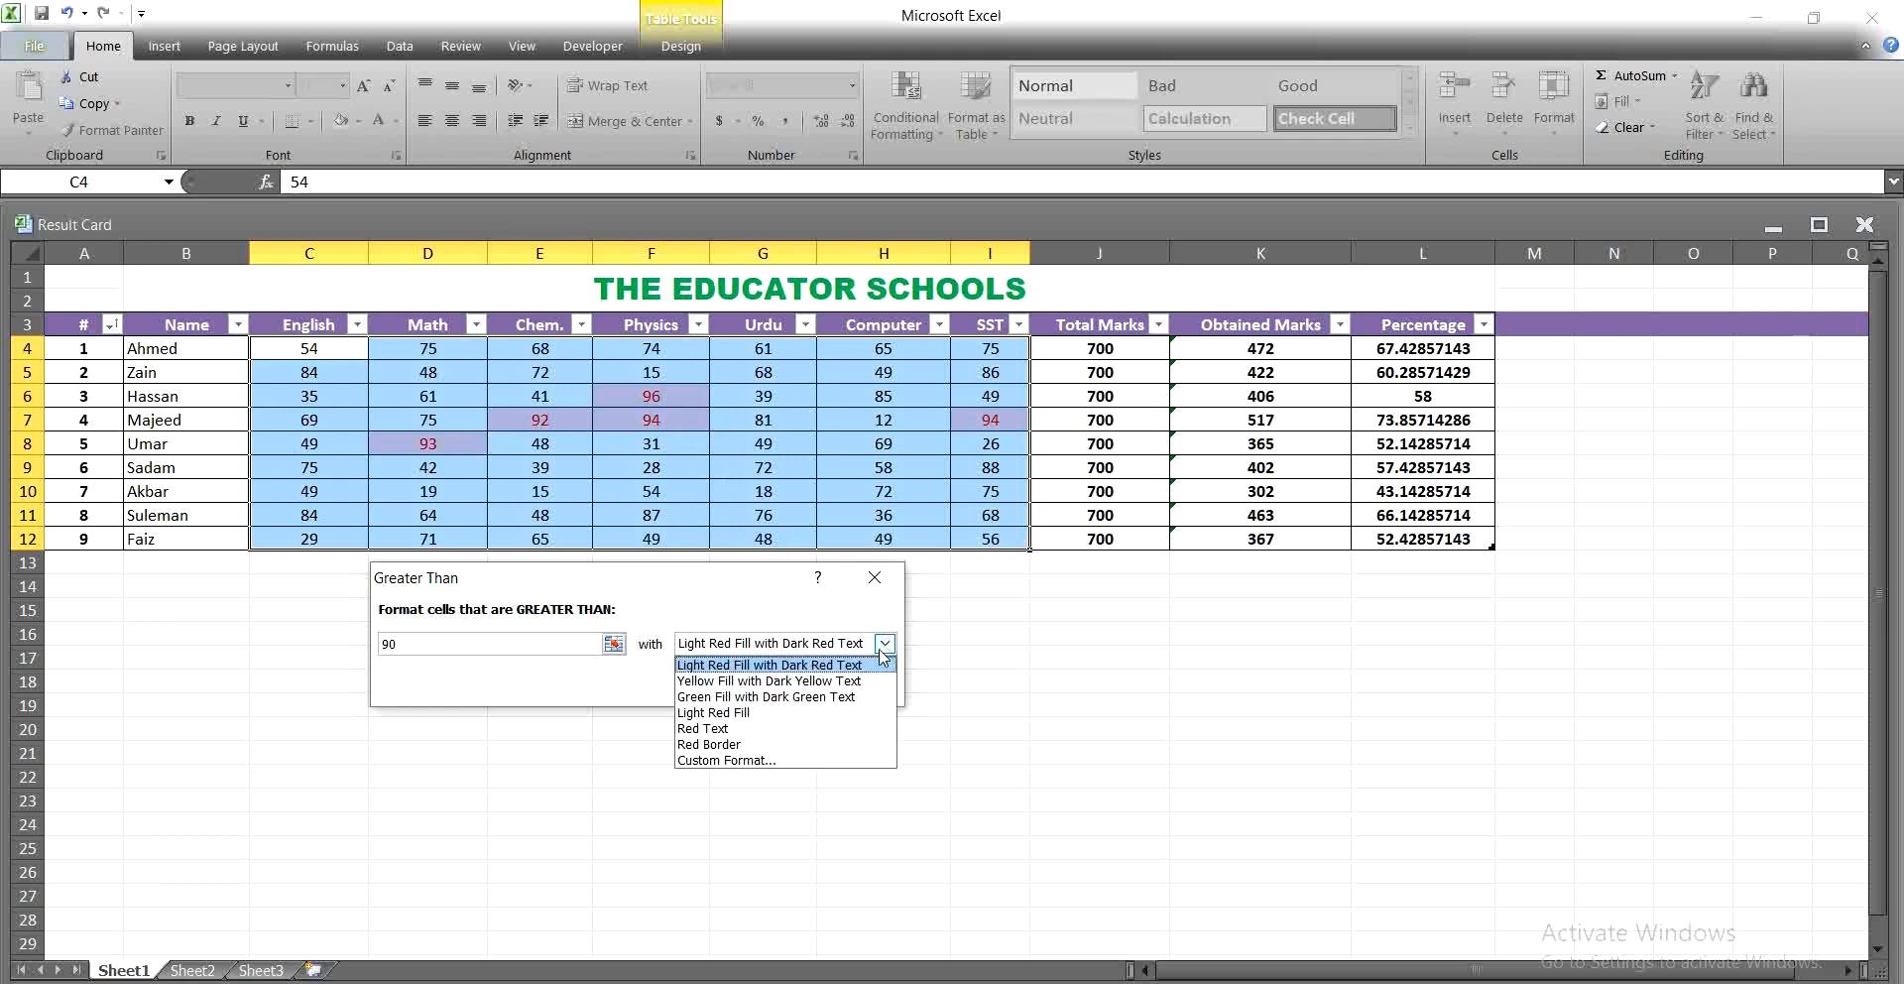
left_click(816, 684)
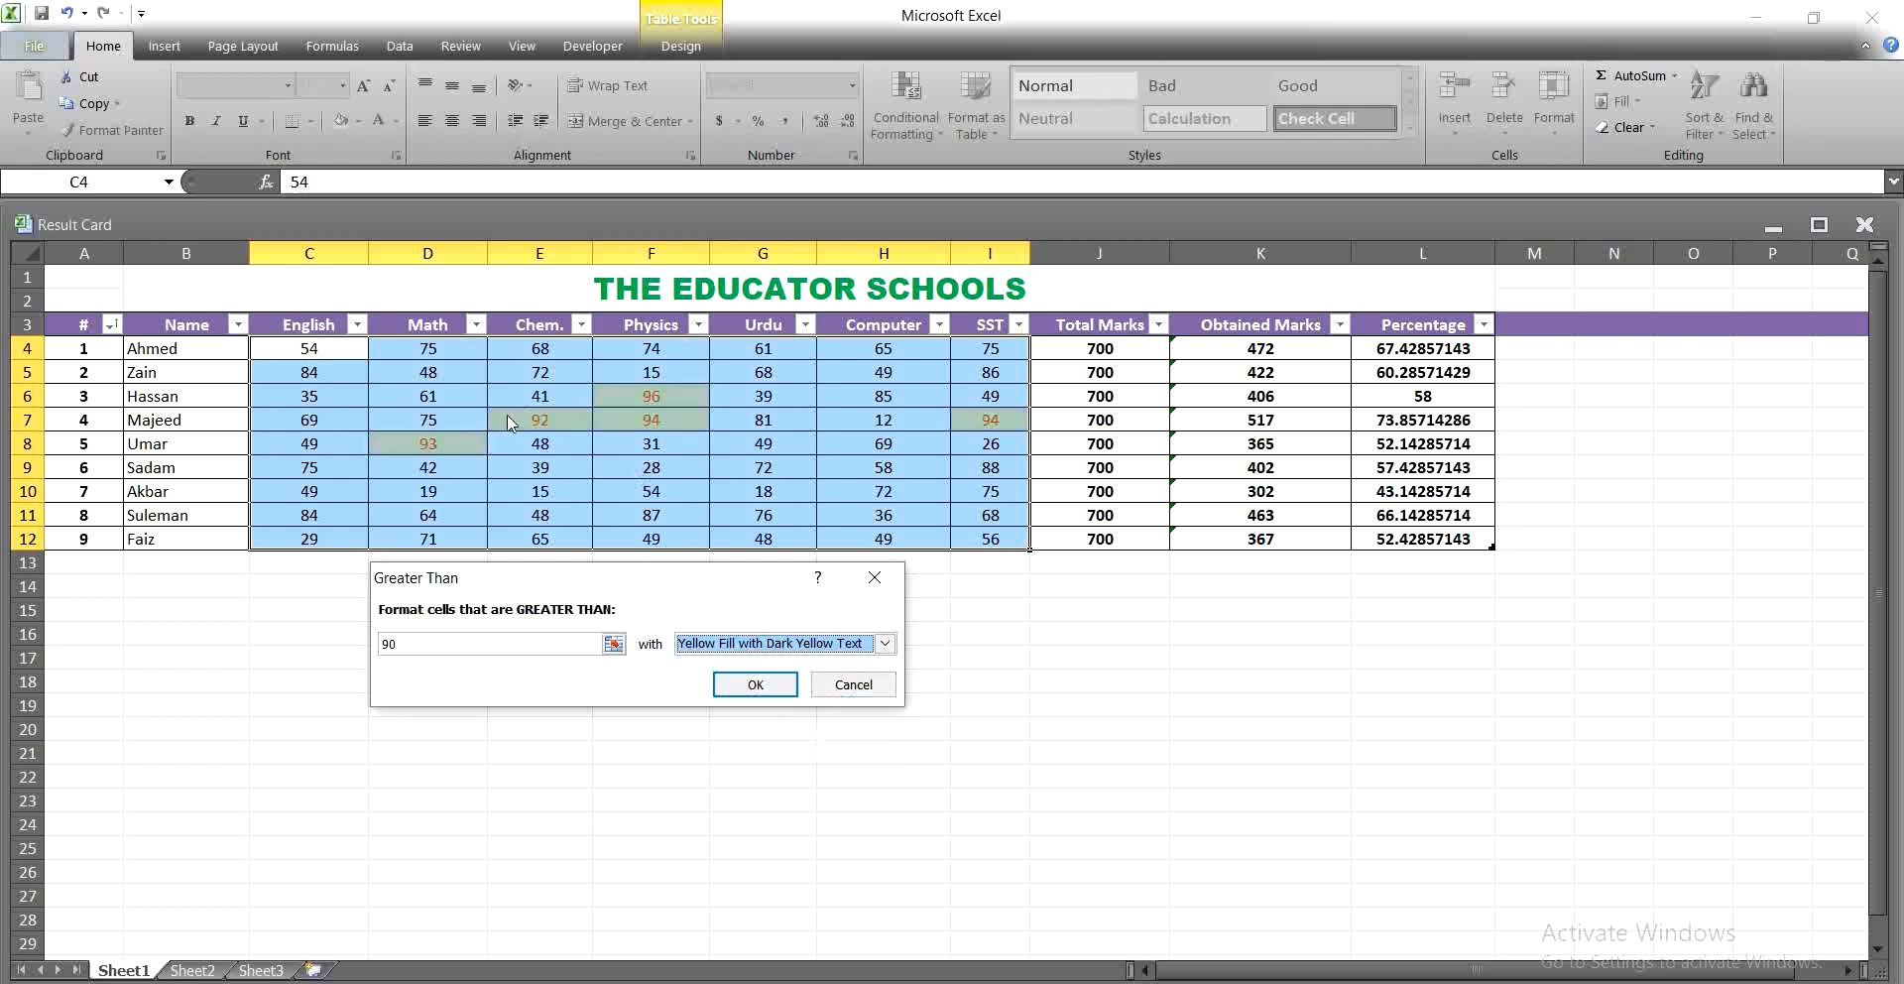
left_click(773, 644)
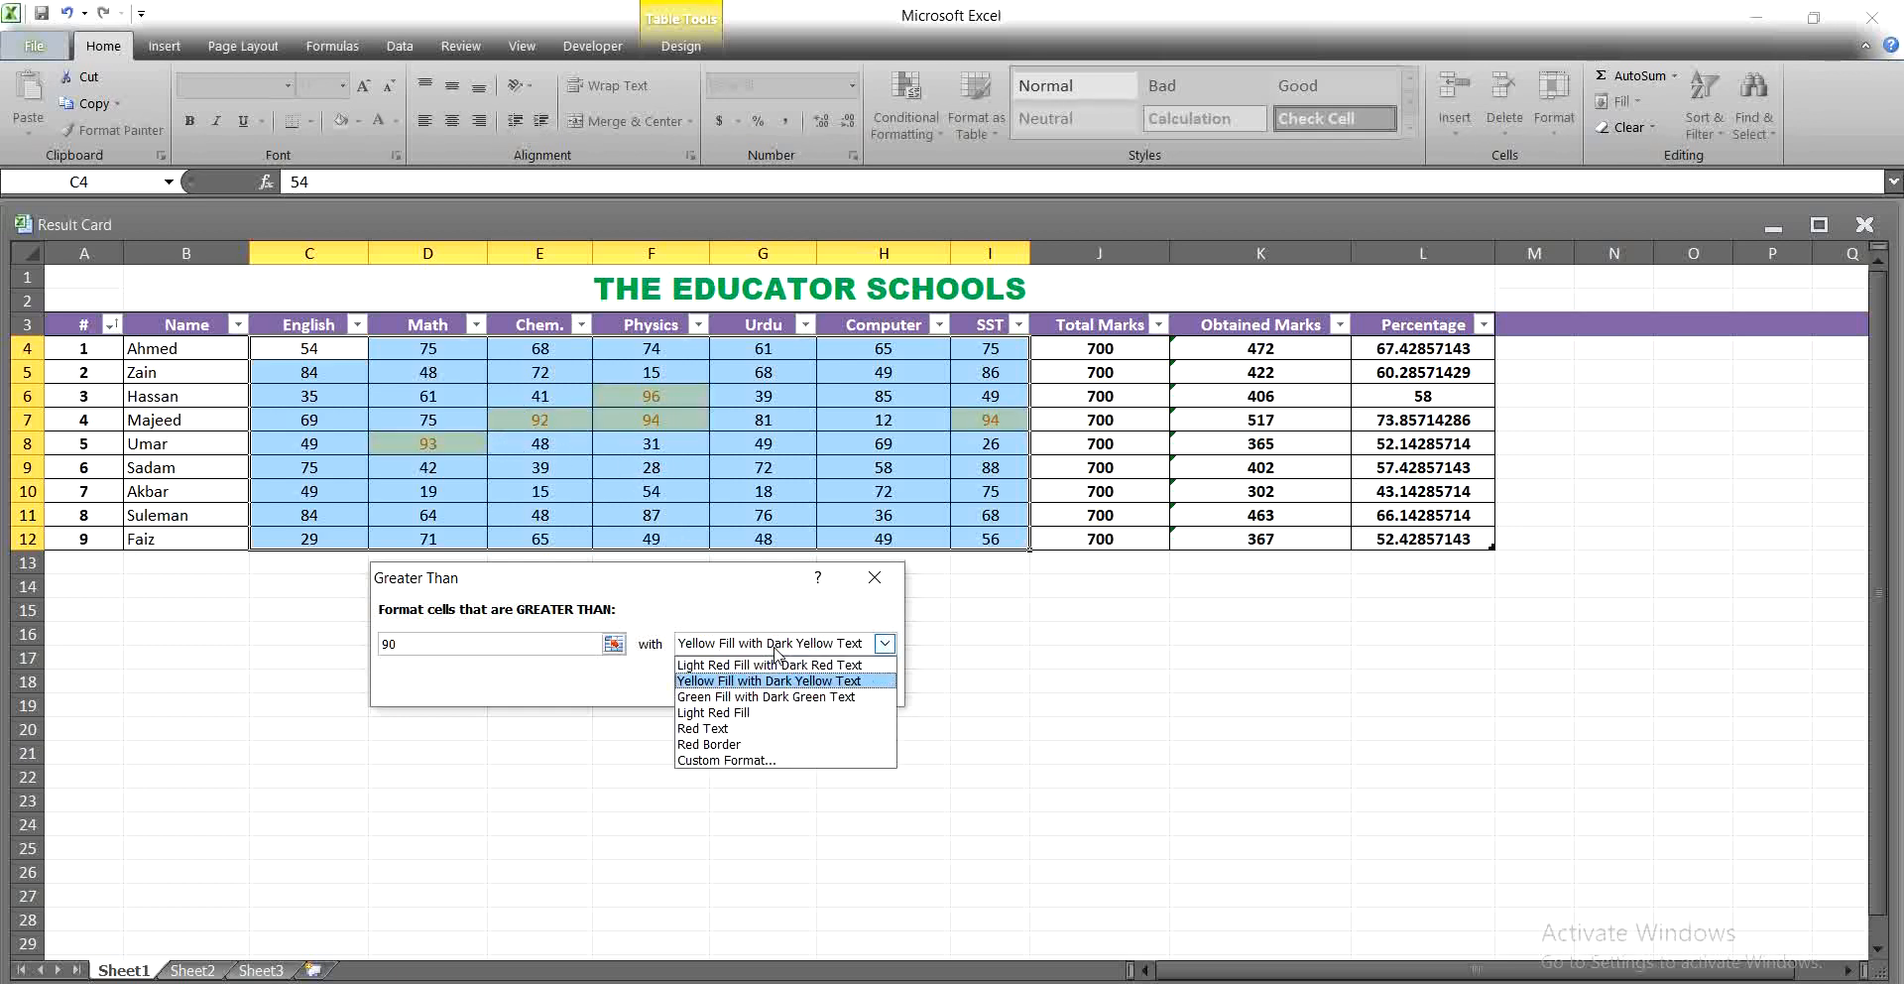
left_click(776, 697)
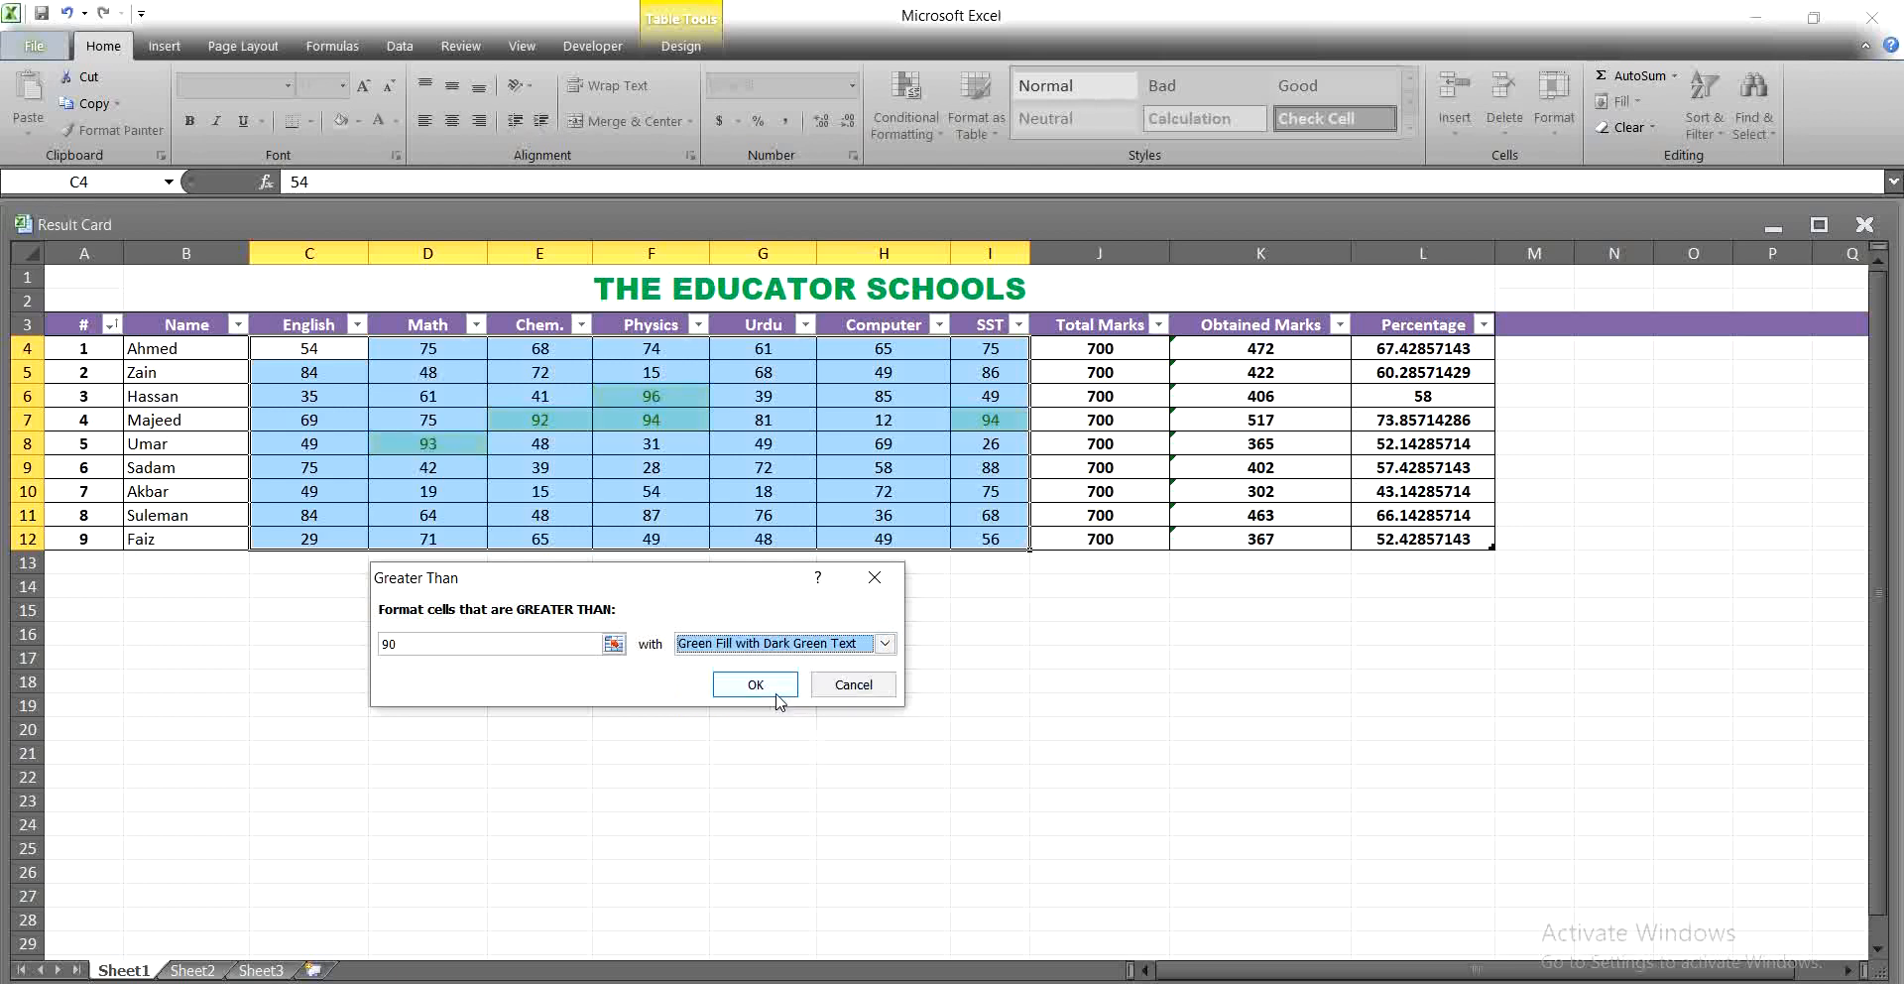
left_click(772, 643)
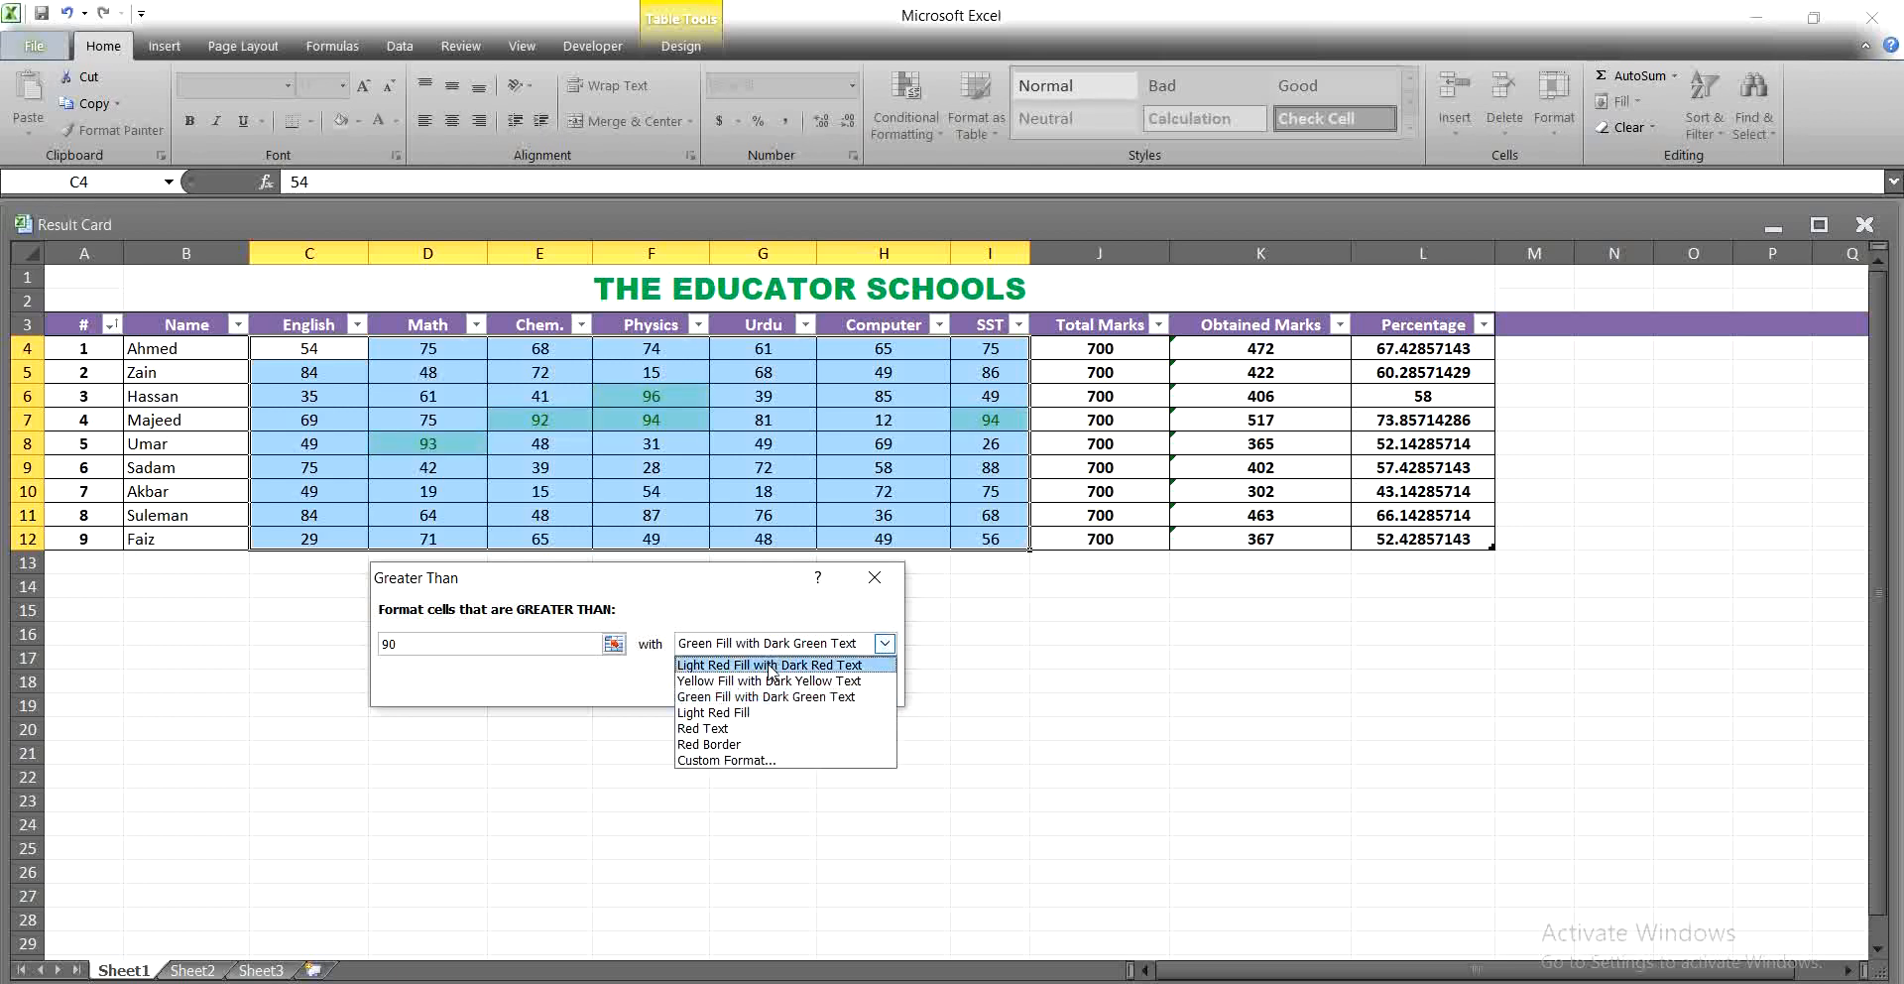
left_click(770, 715)
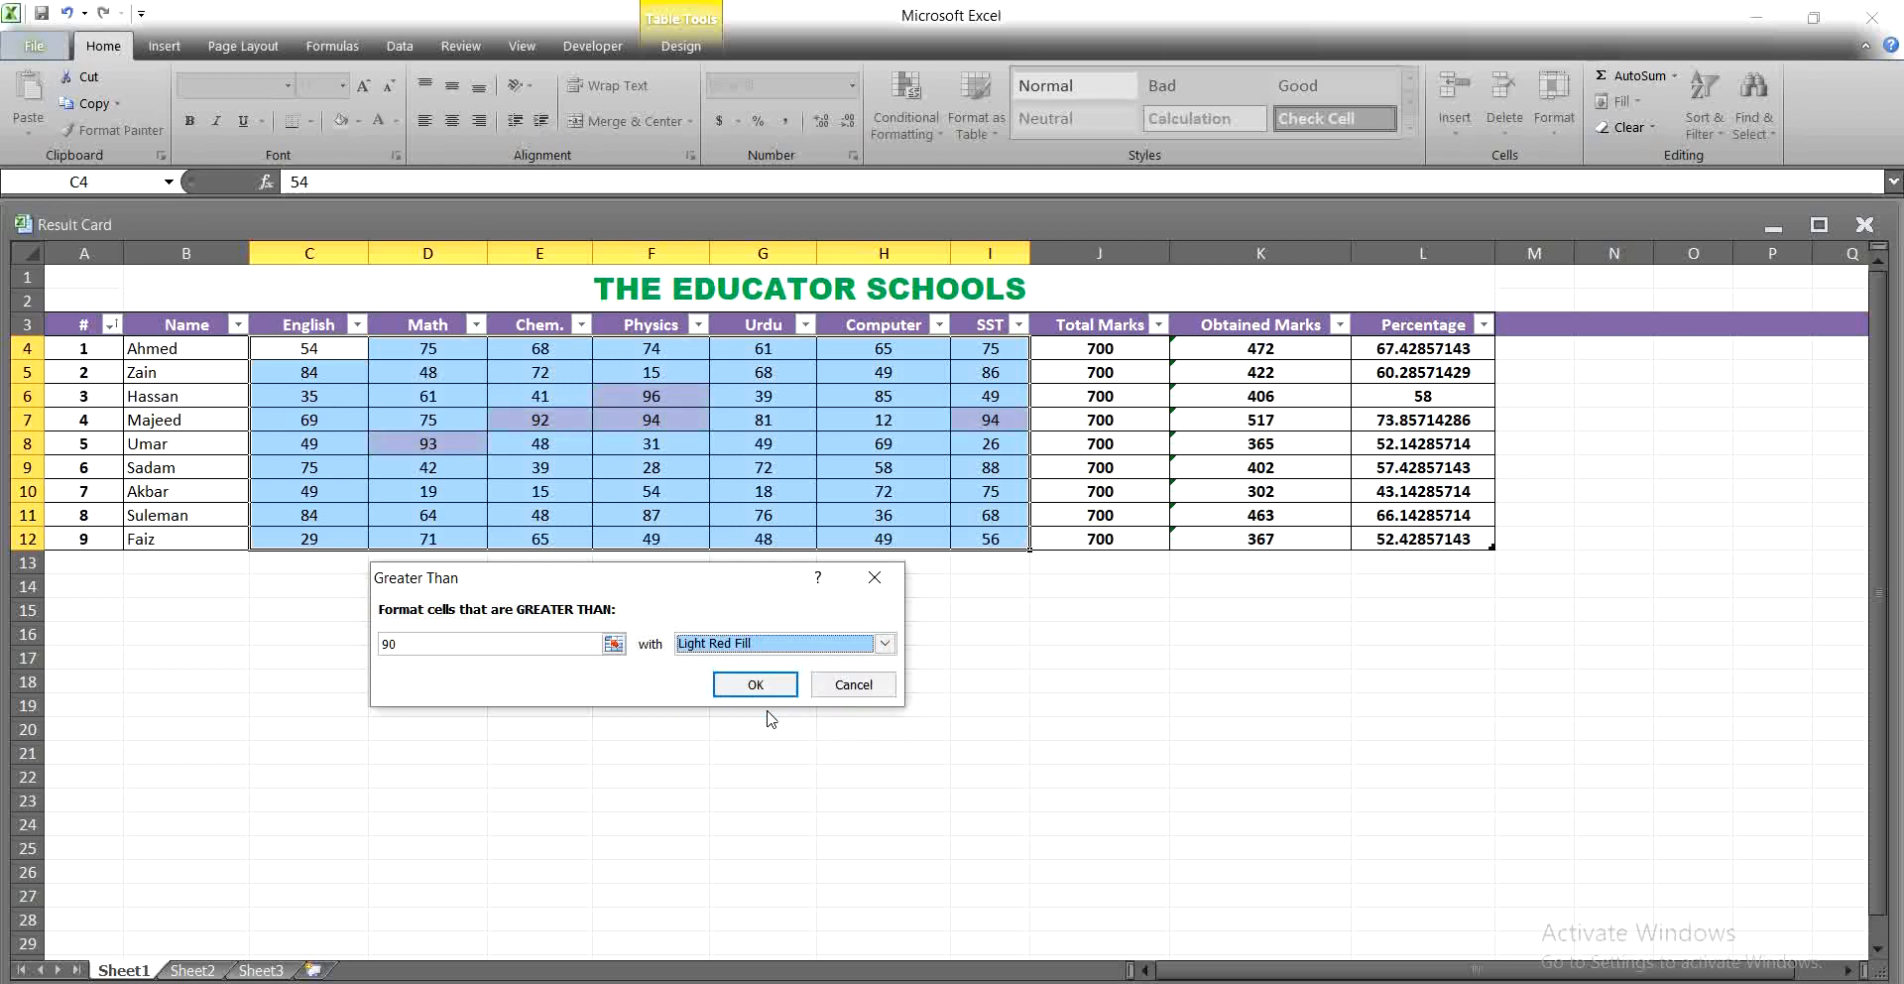
left_click(765, 647)
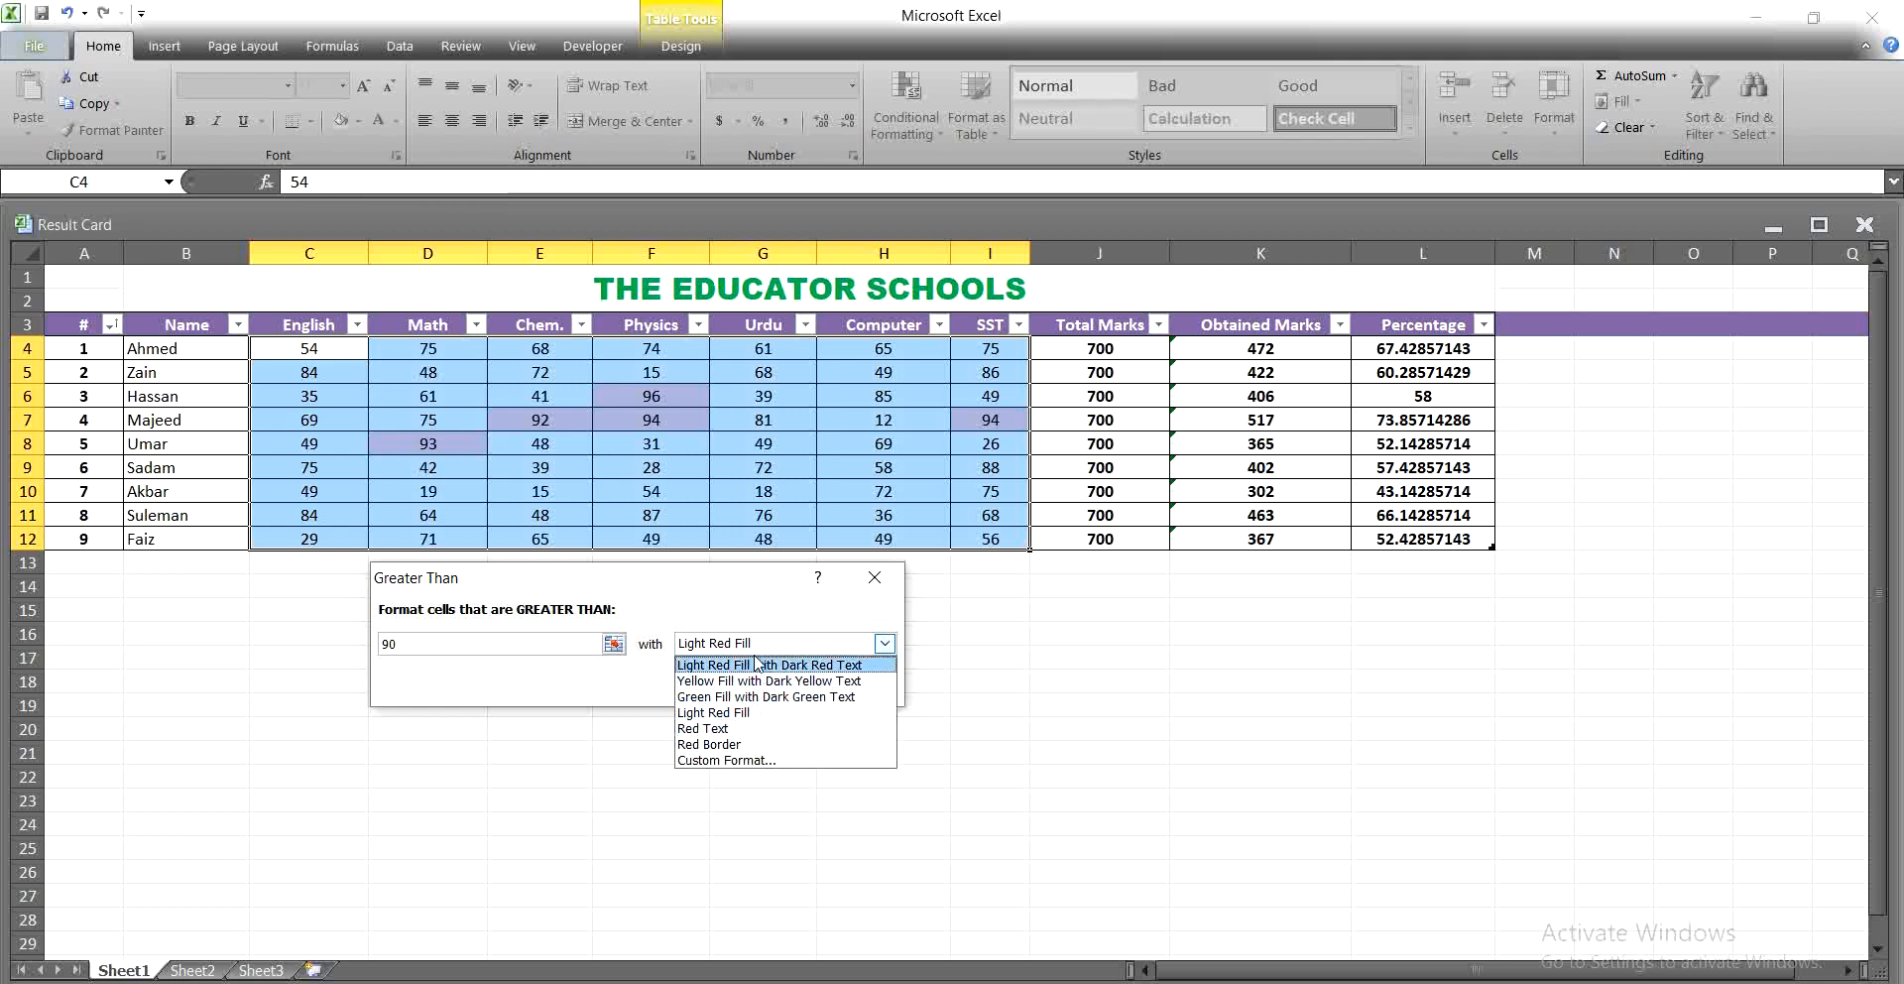
left_click(759, 664)
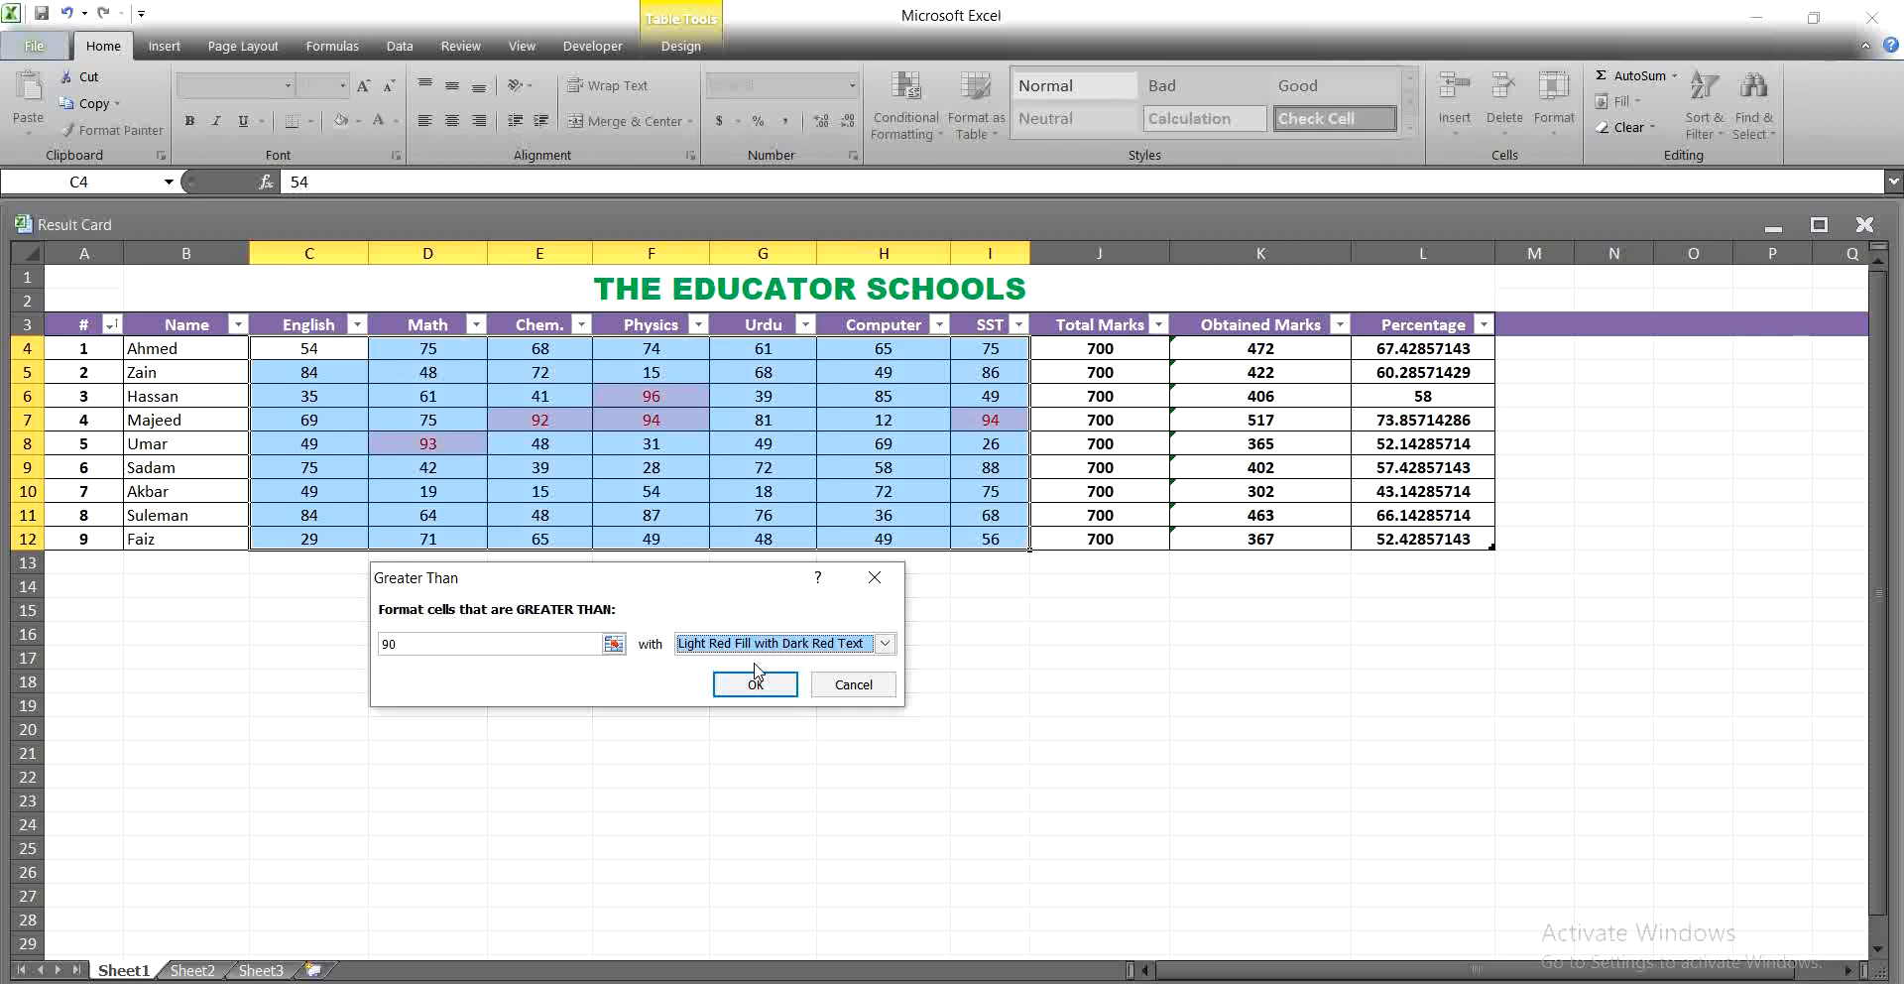
- Apply the Greater Than 90 highlight rule to the marks, deselect the range, and undo the rule
left_click(756, 683)
left_click(786, 745)
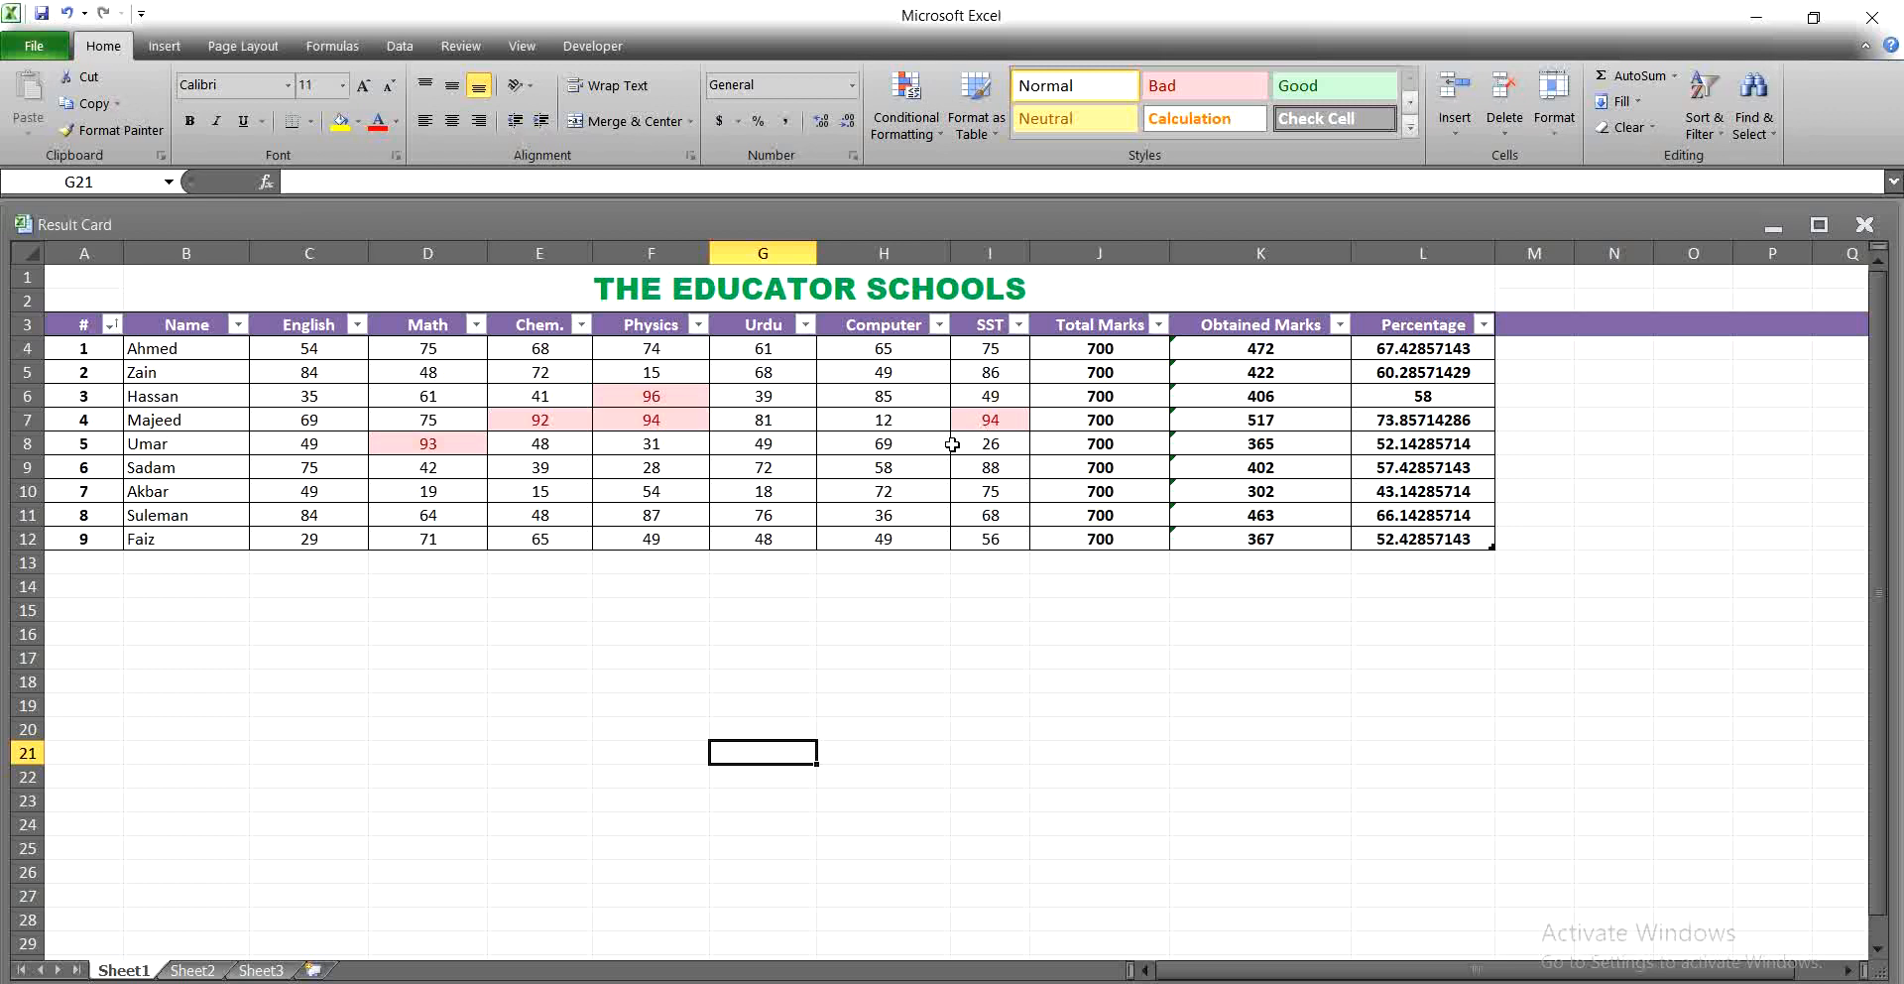
key("ctrl+z")
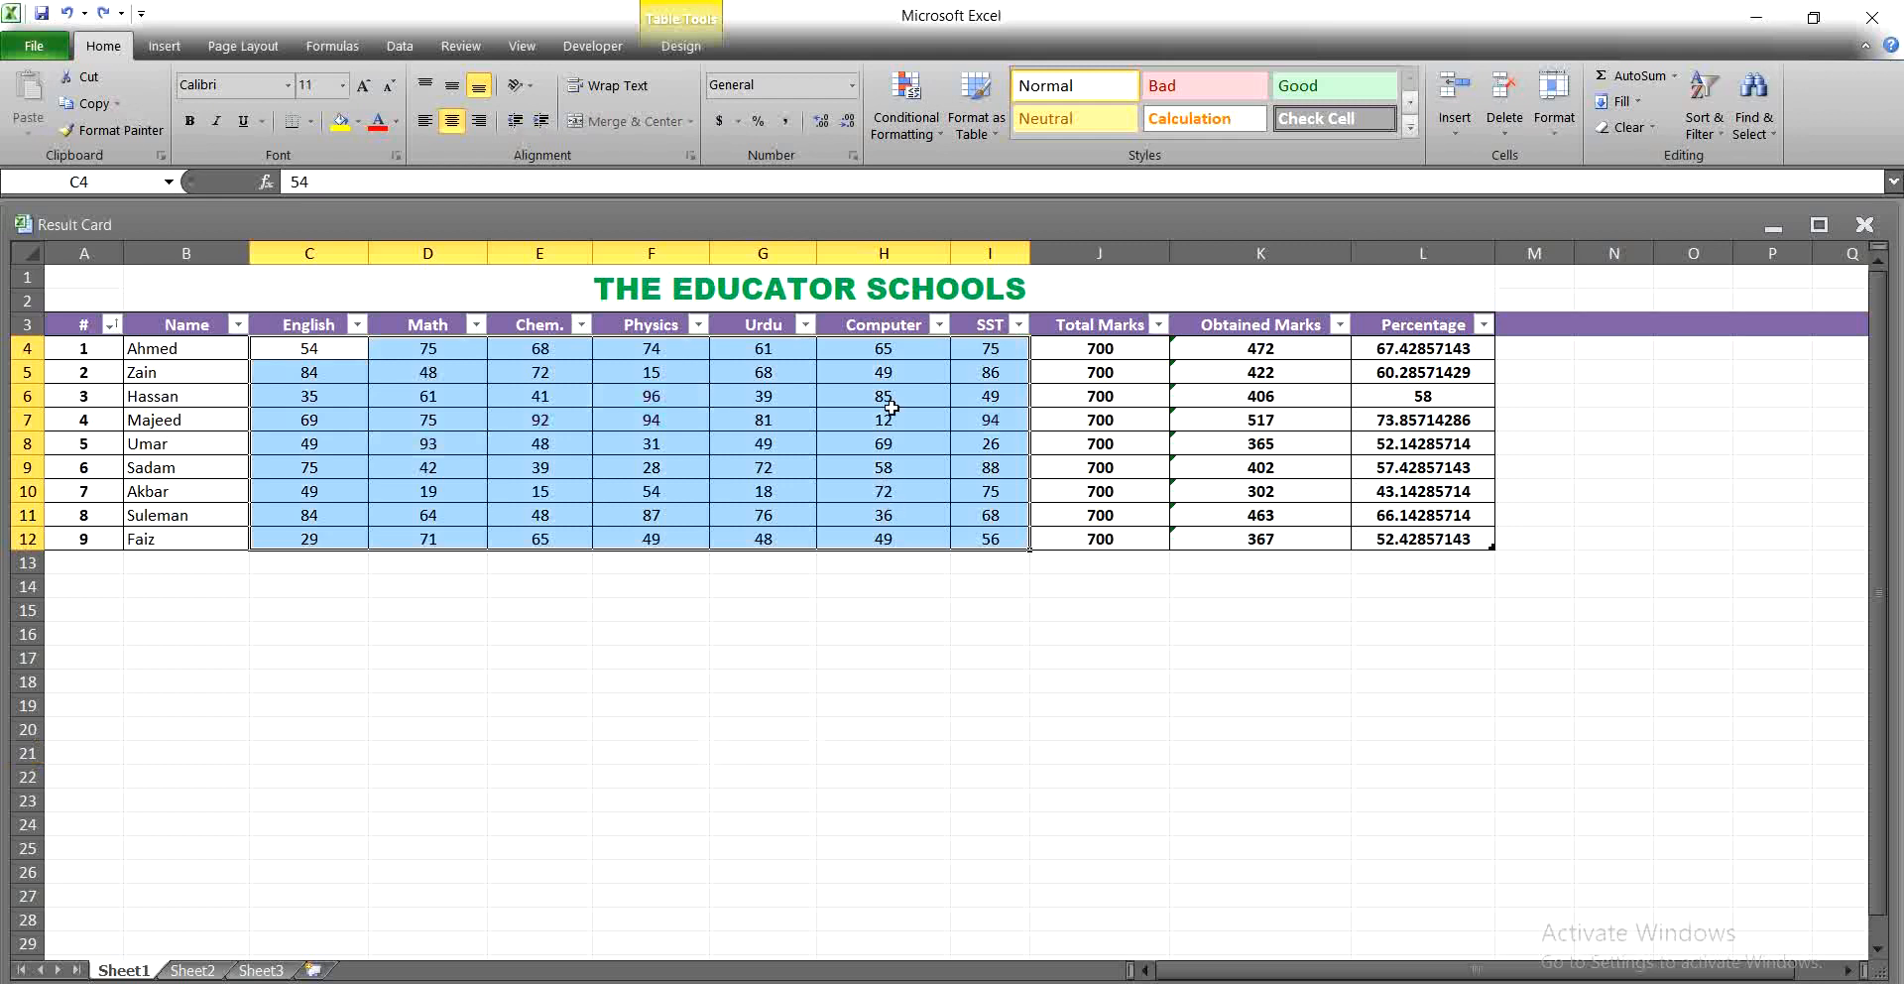
- Highlight marks less than 40 with Light Red Fill with Dark Red Text, and undo the rule
left_click(913, 139)
mouse_move(992, 174)
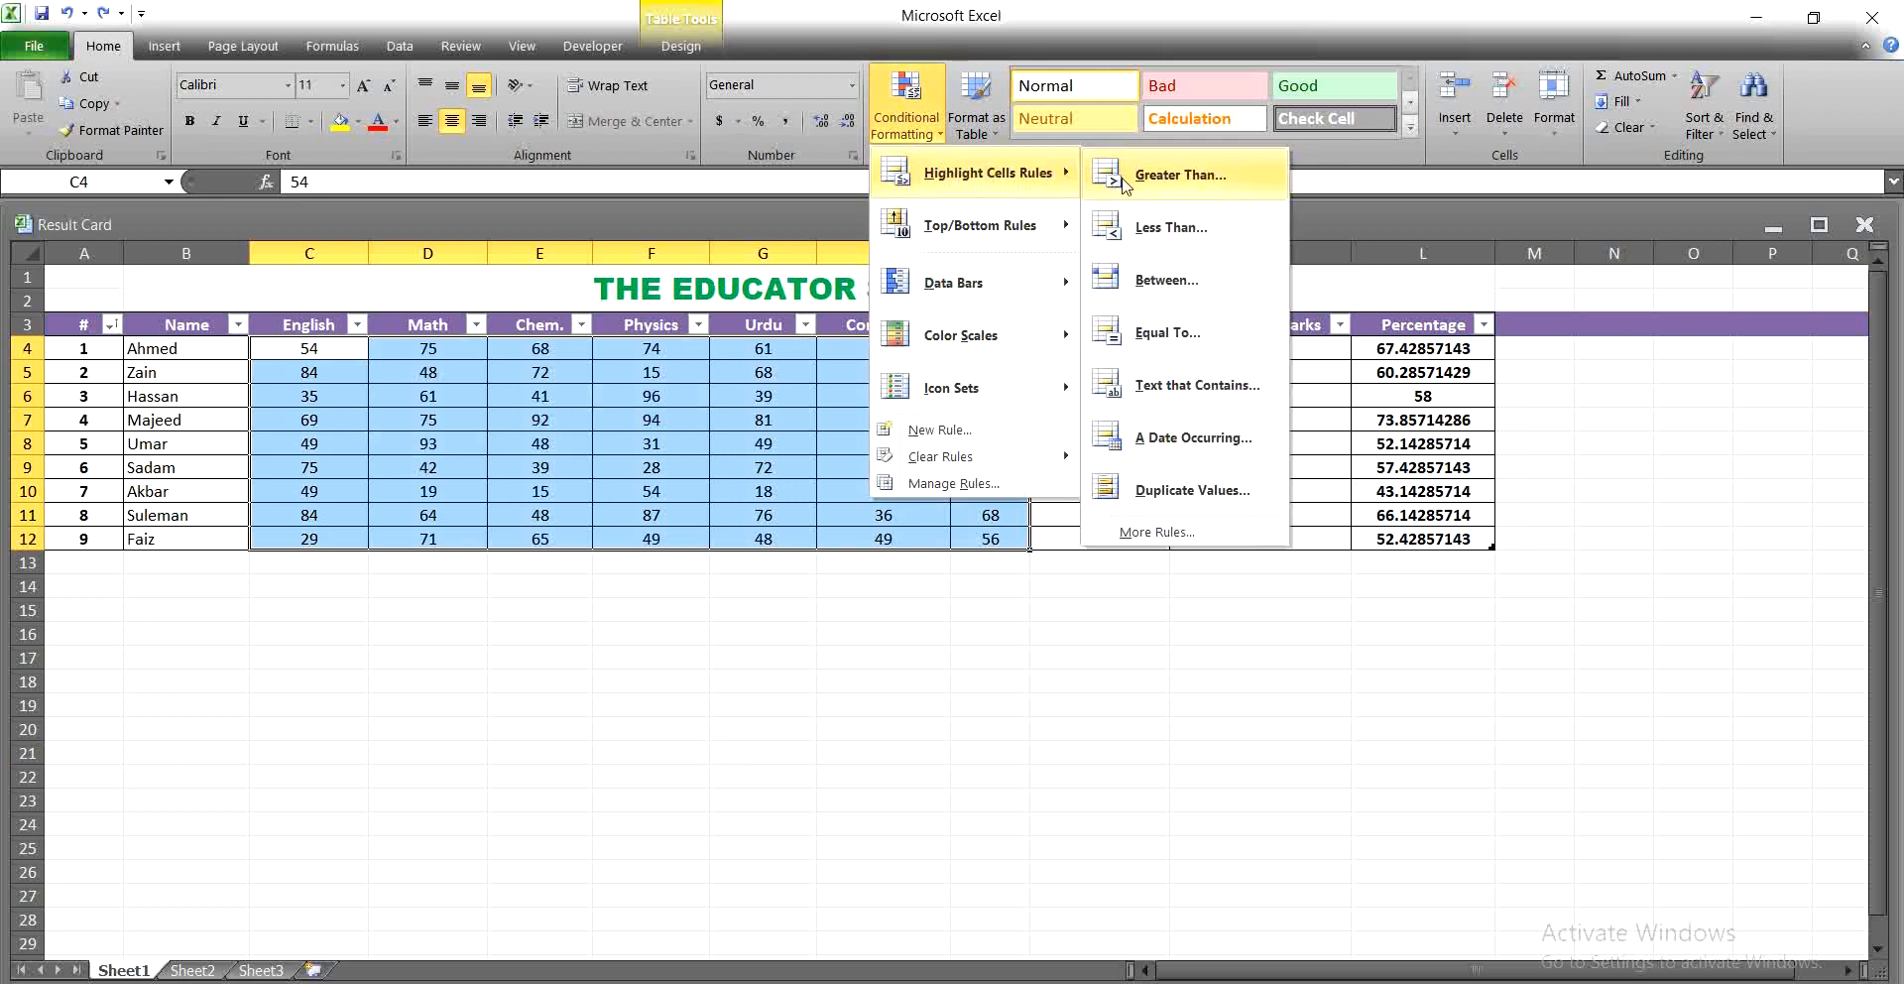
left_click(1168, 228)
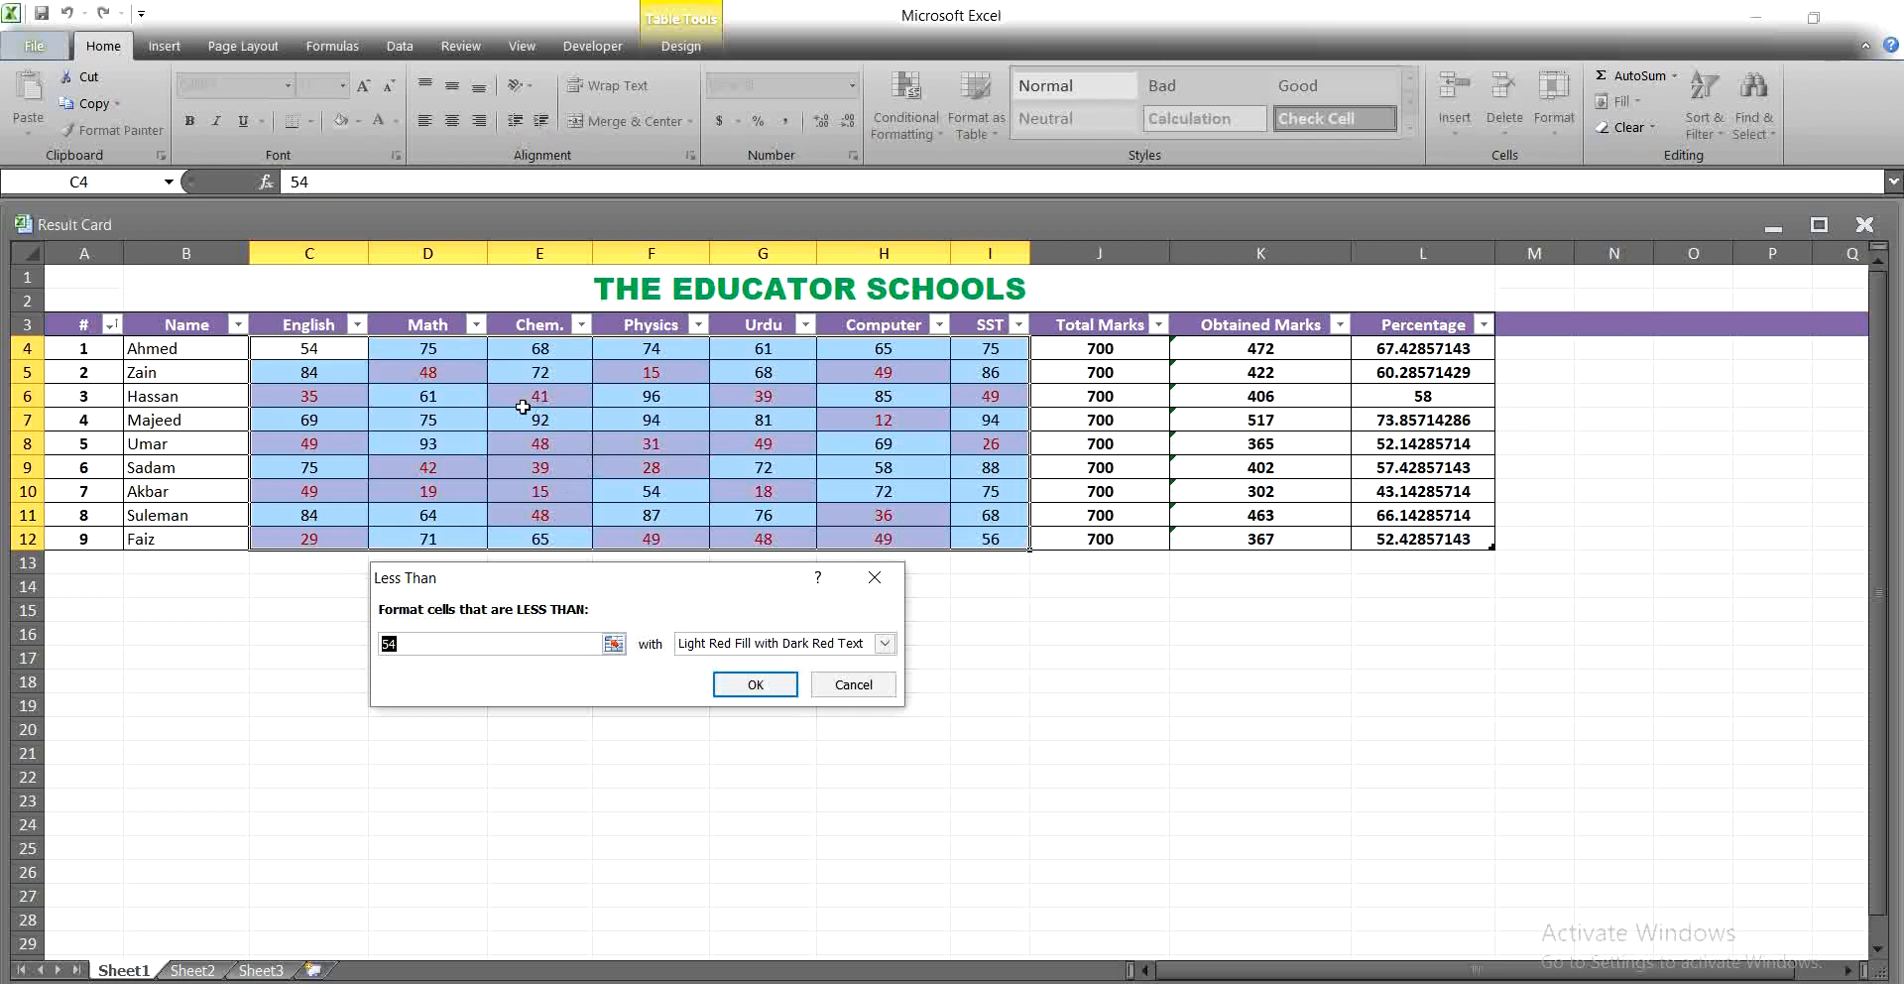
left_click(459, 647)
key("BackSpace")
key("BackSpace")
type("40")
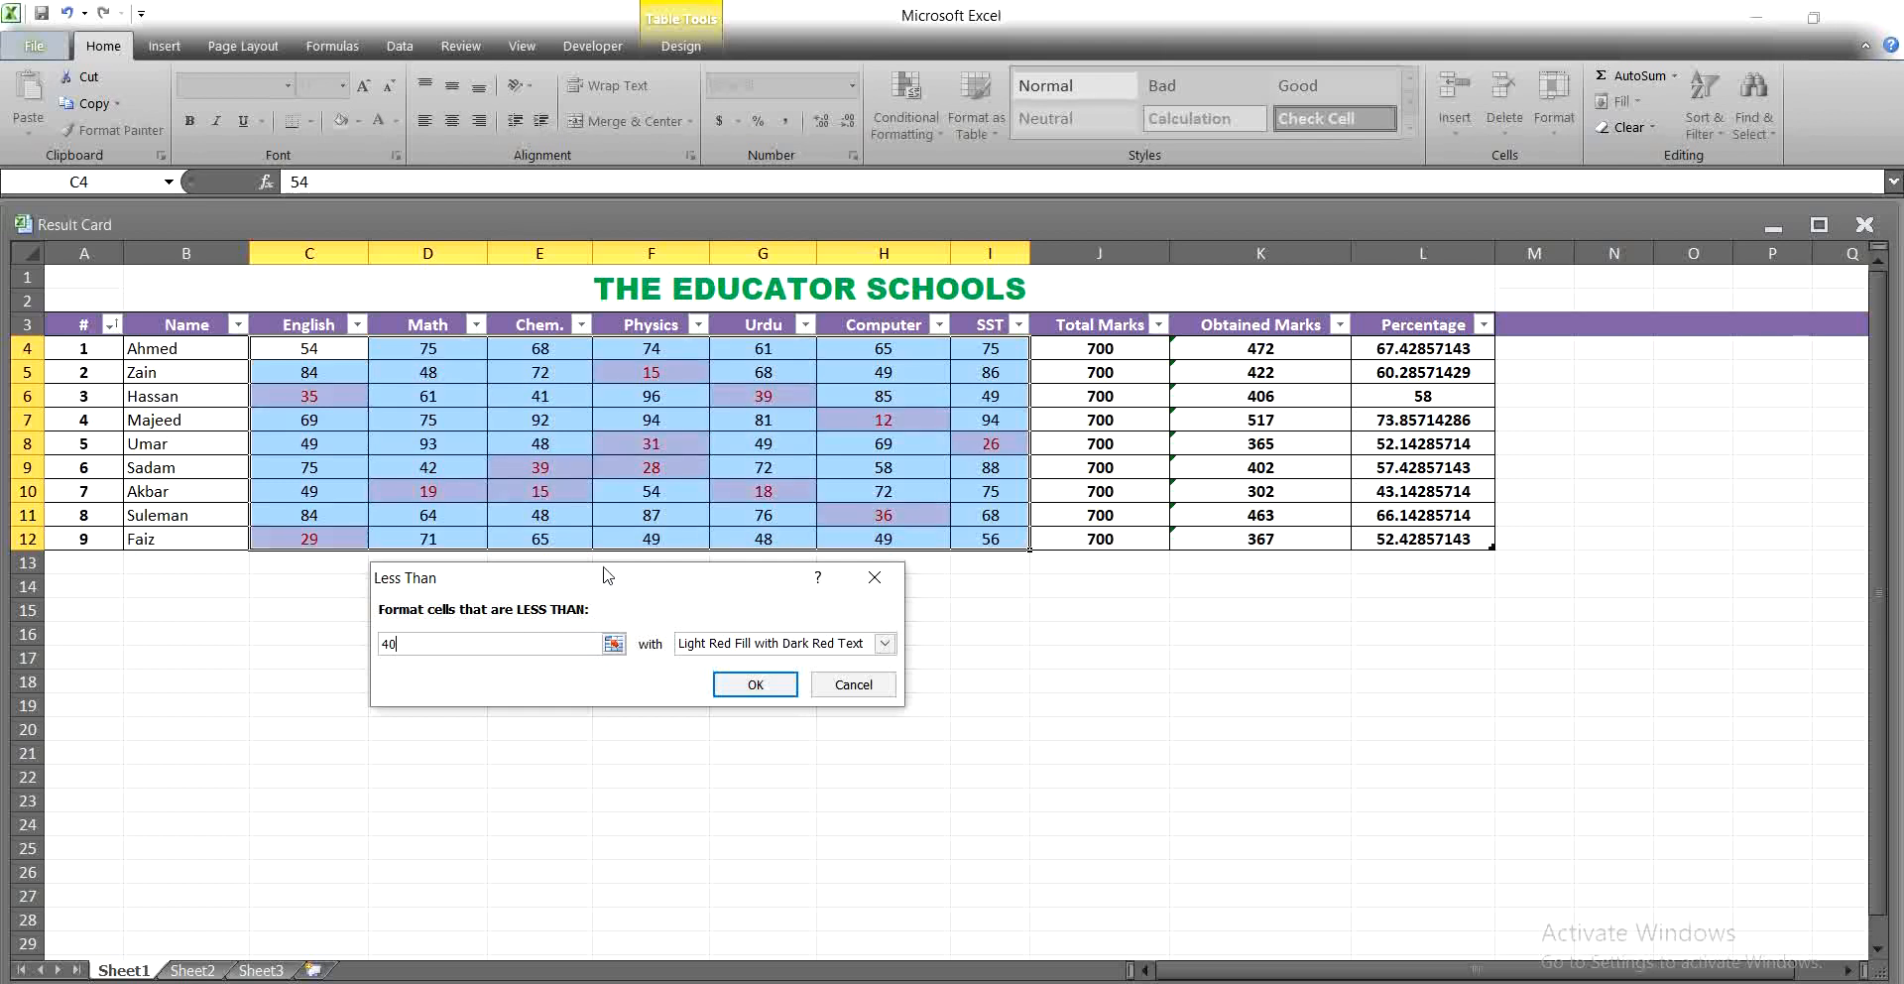
left_click_drag(602, 582, 617, 709)
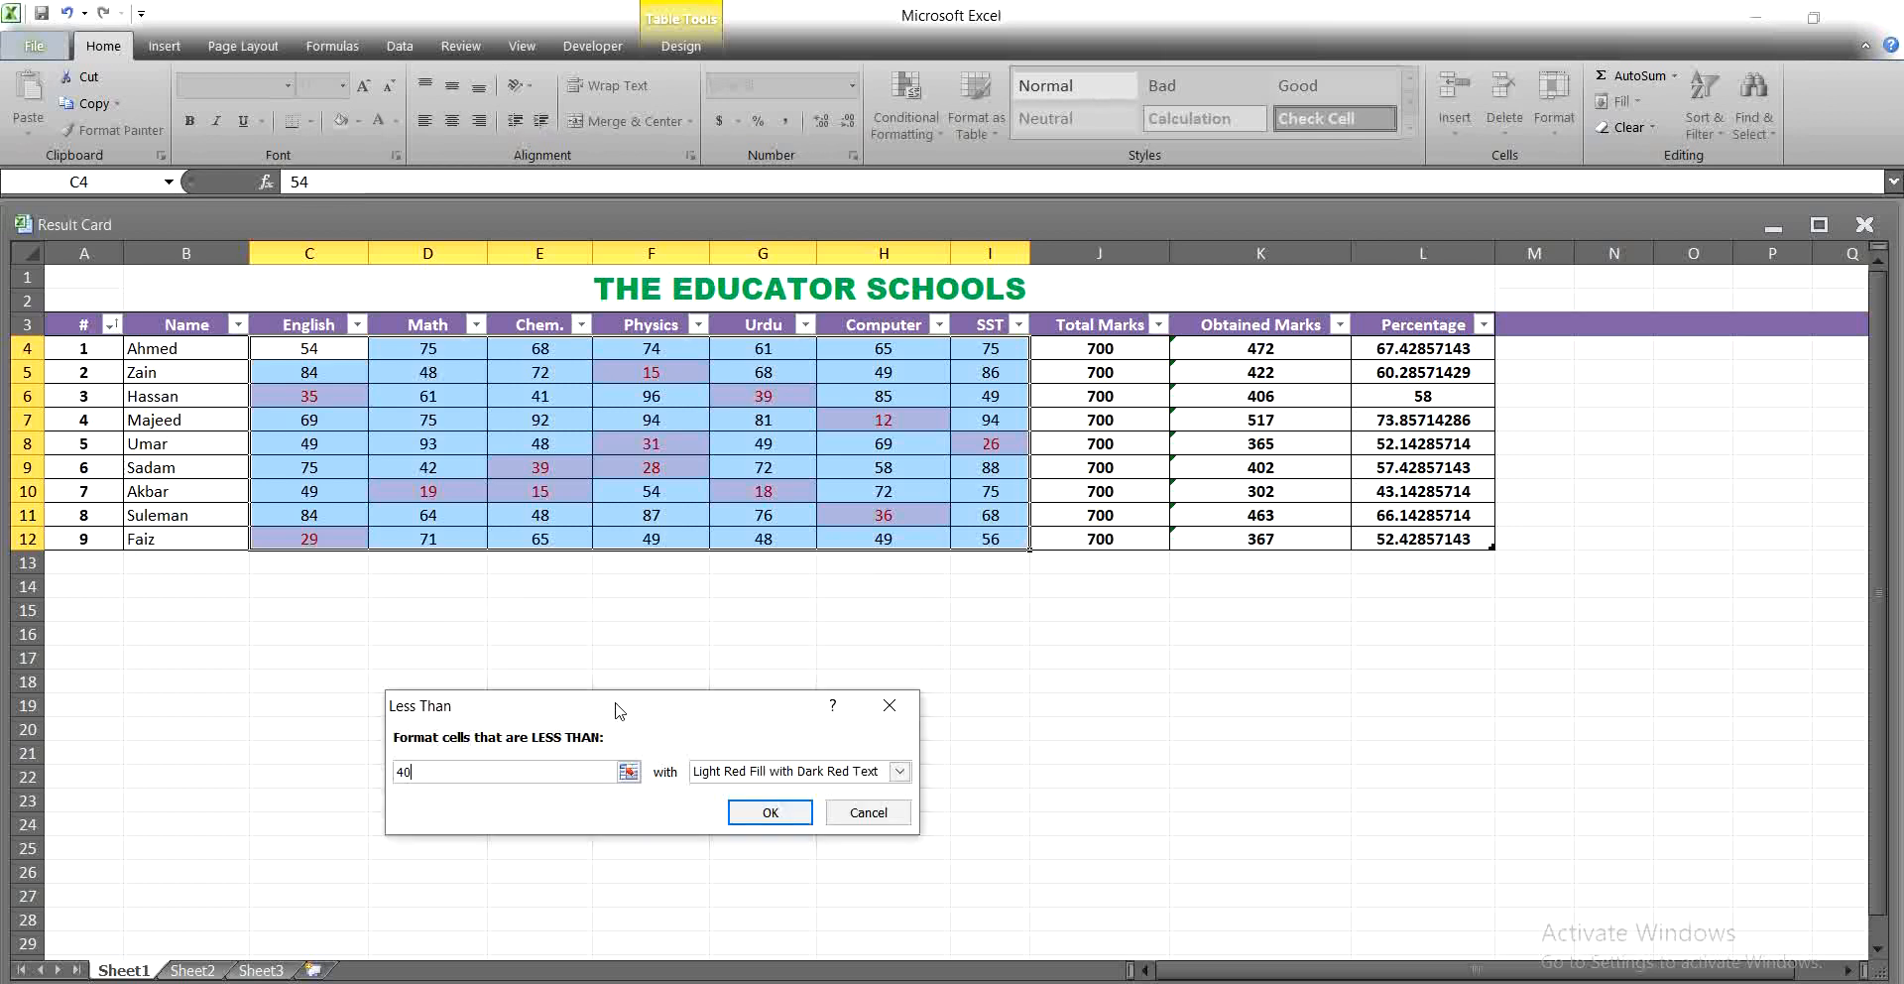
left_click(759, 813)
left_click(703, 709)
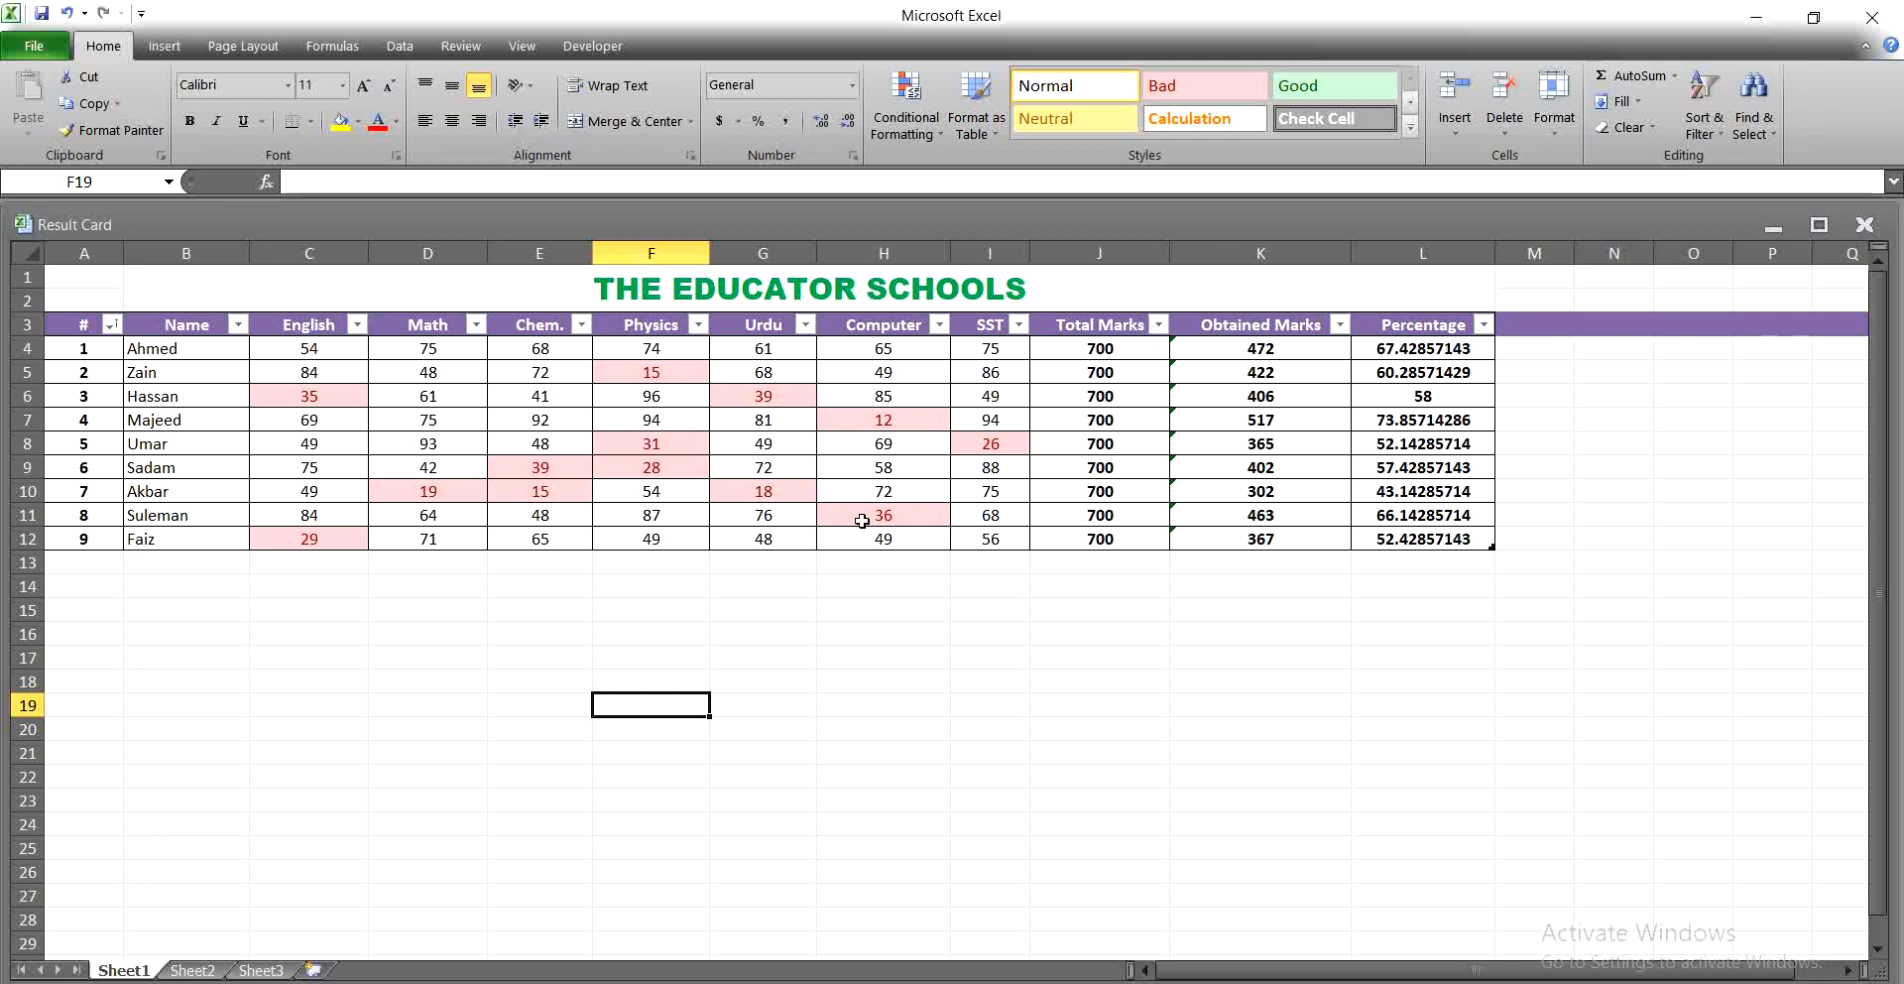
key("ctrl+z")
- Highlight marks between 70 and 90 with Light Red Fill with Dark Red Text, and undo the rule
left_click(912, 133)
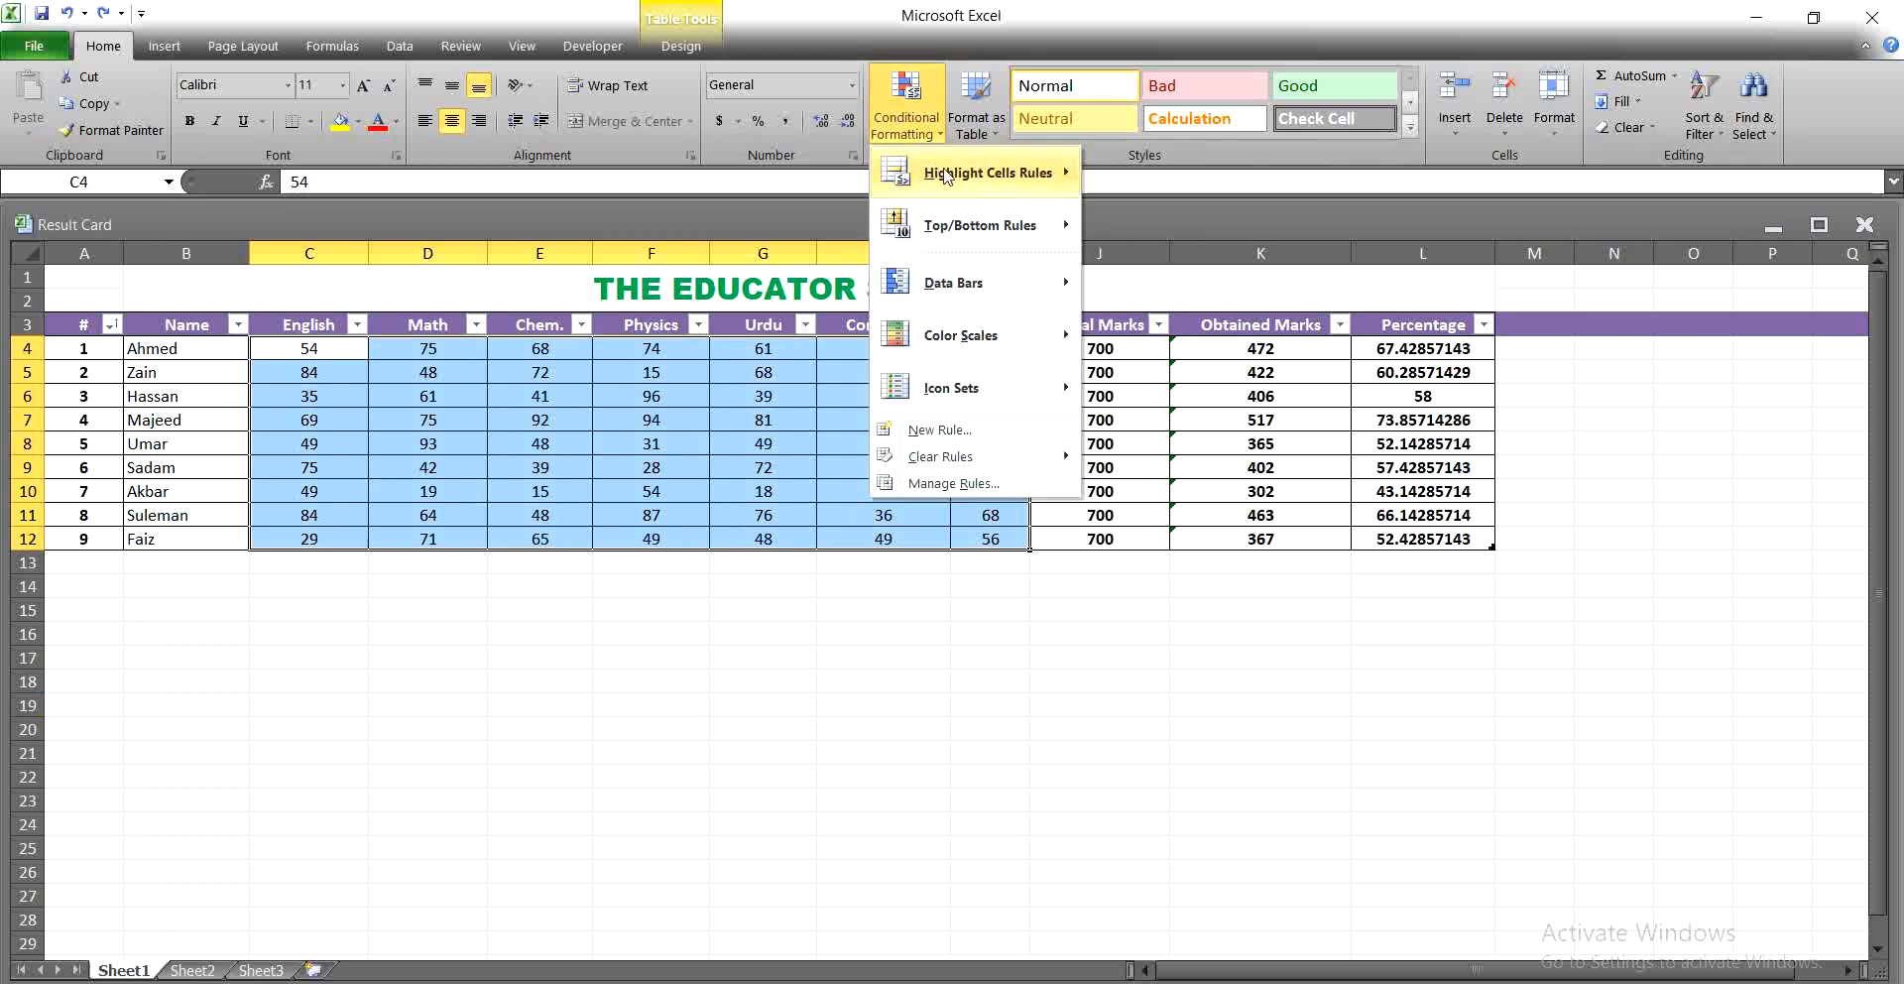
mouse_move(947, 177)
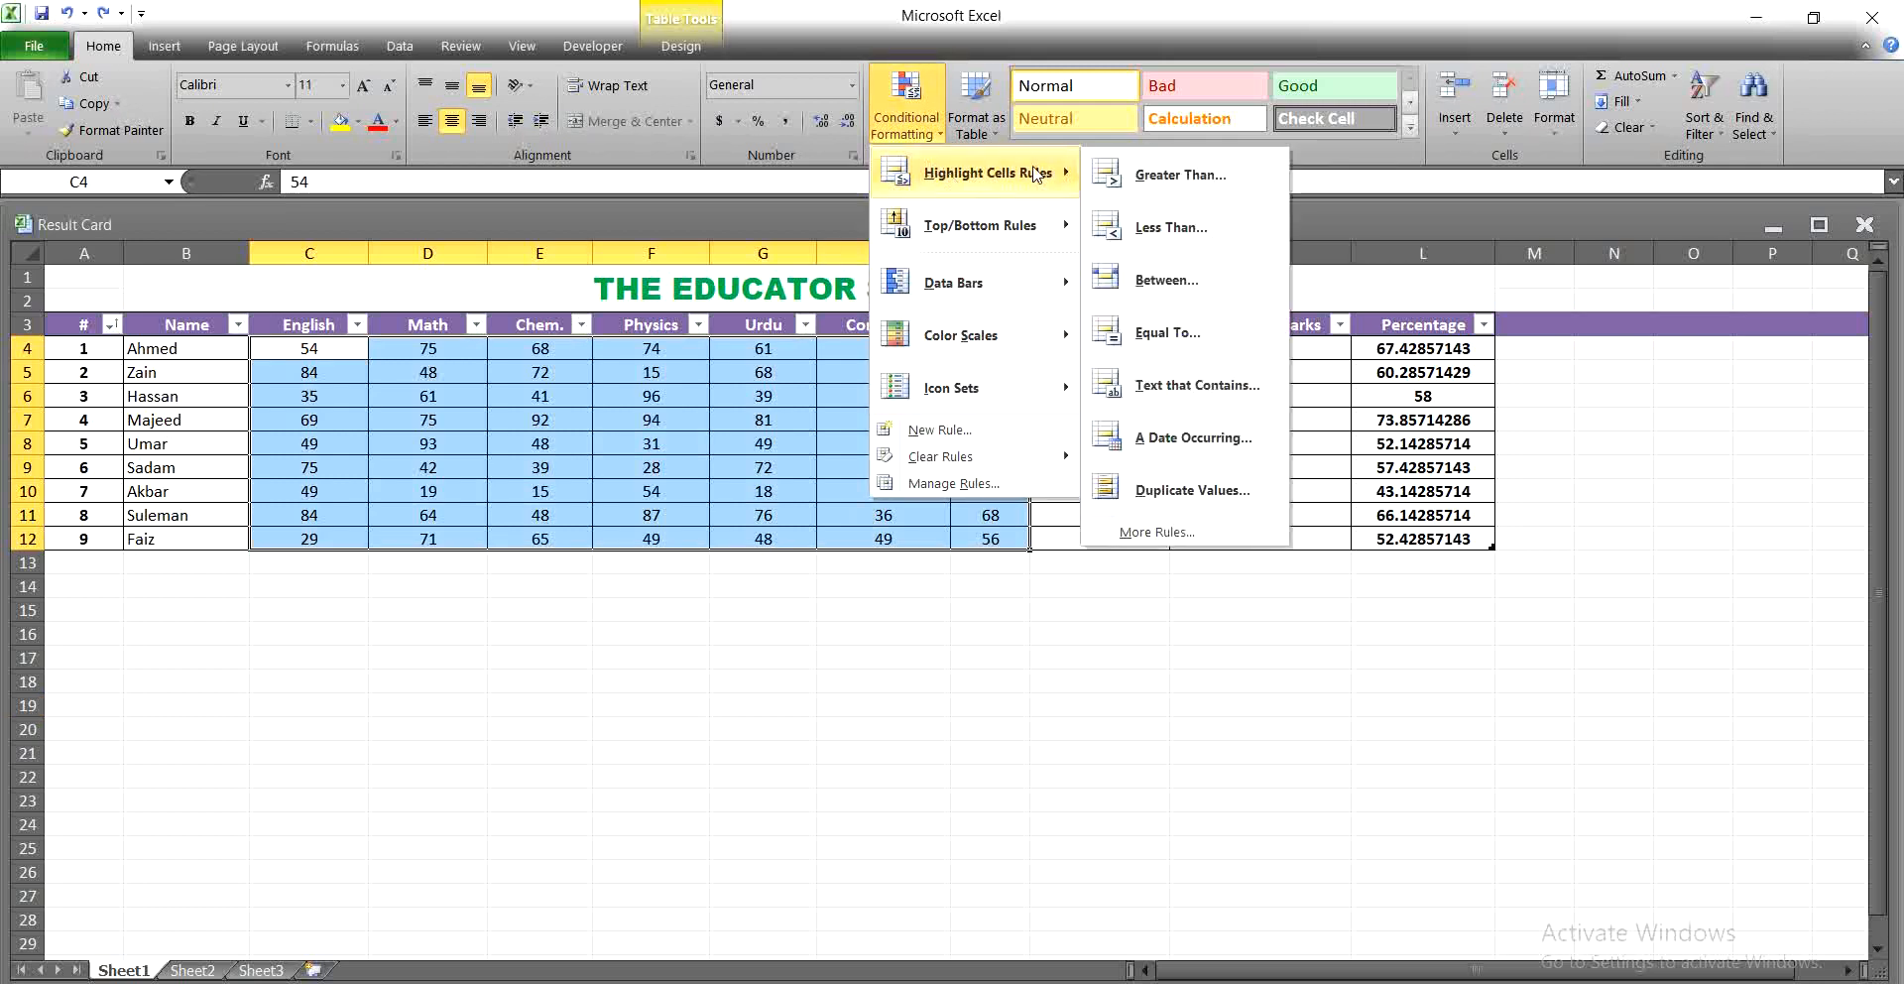
left_click(1178, 283)
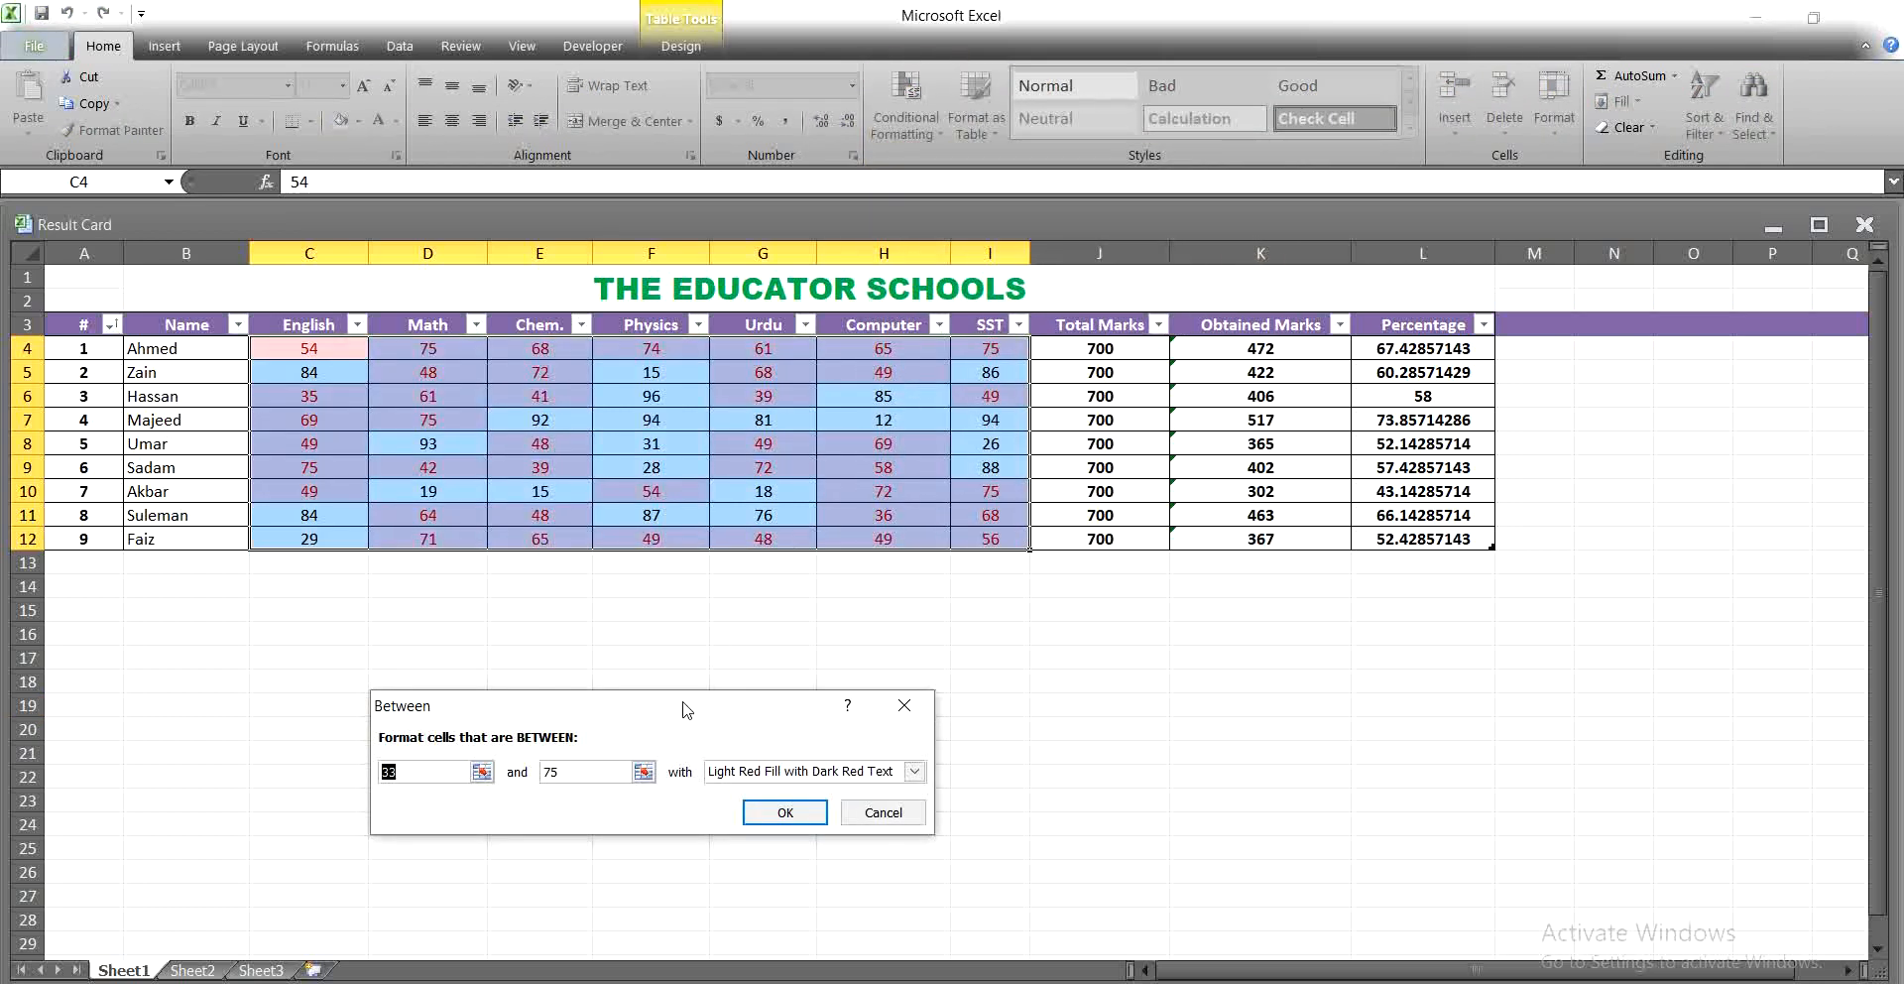
left_click_drag(682, 708, 665, 606)
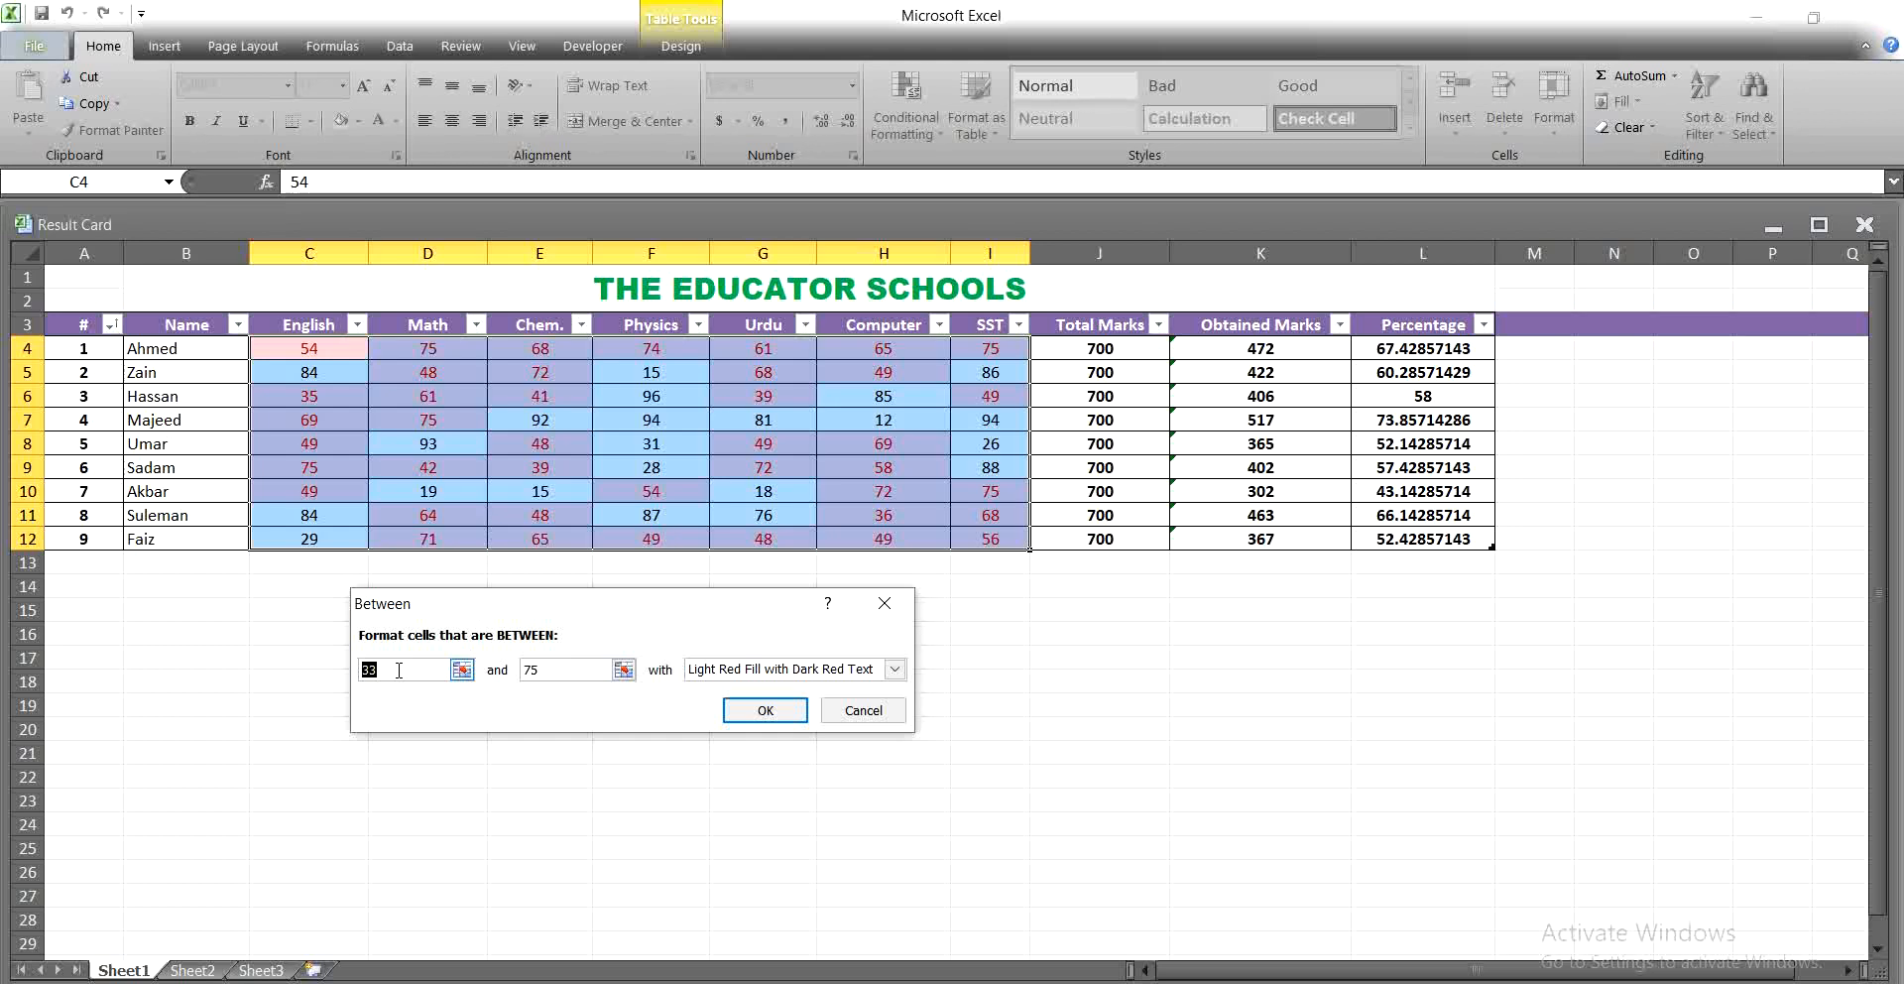
type("70")
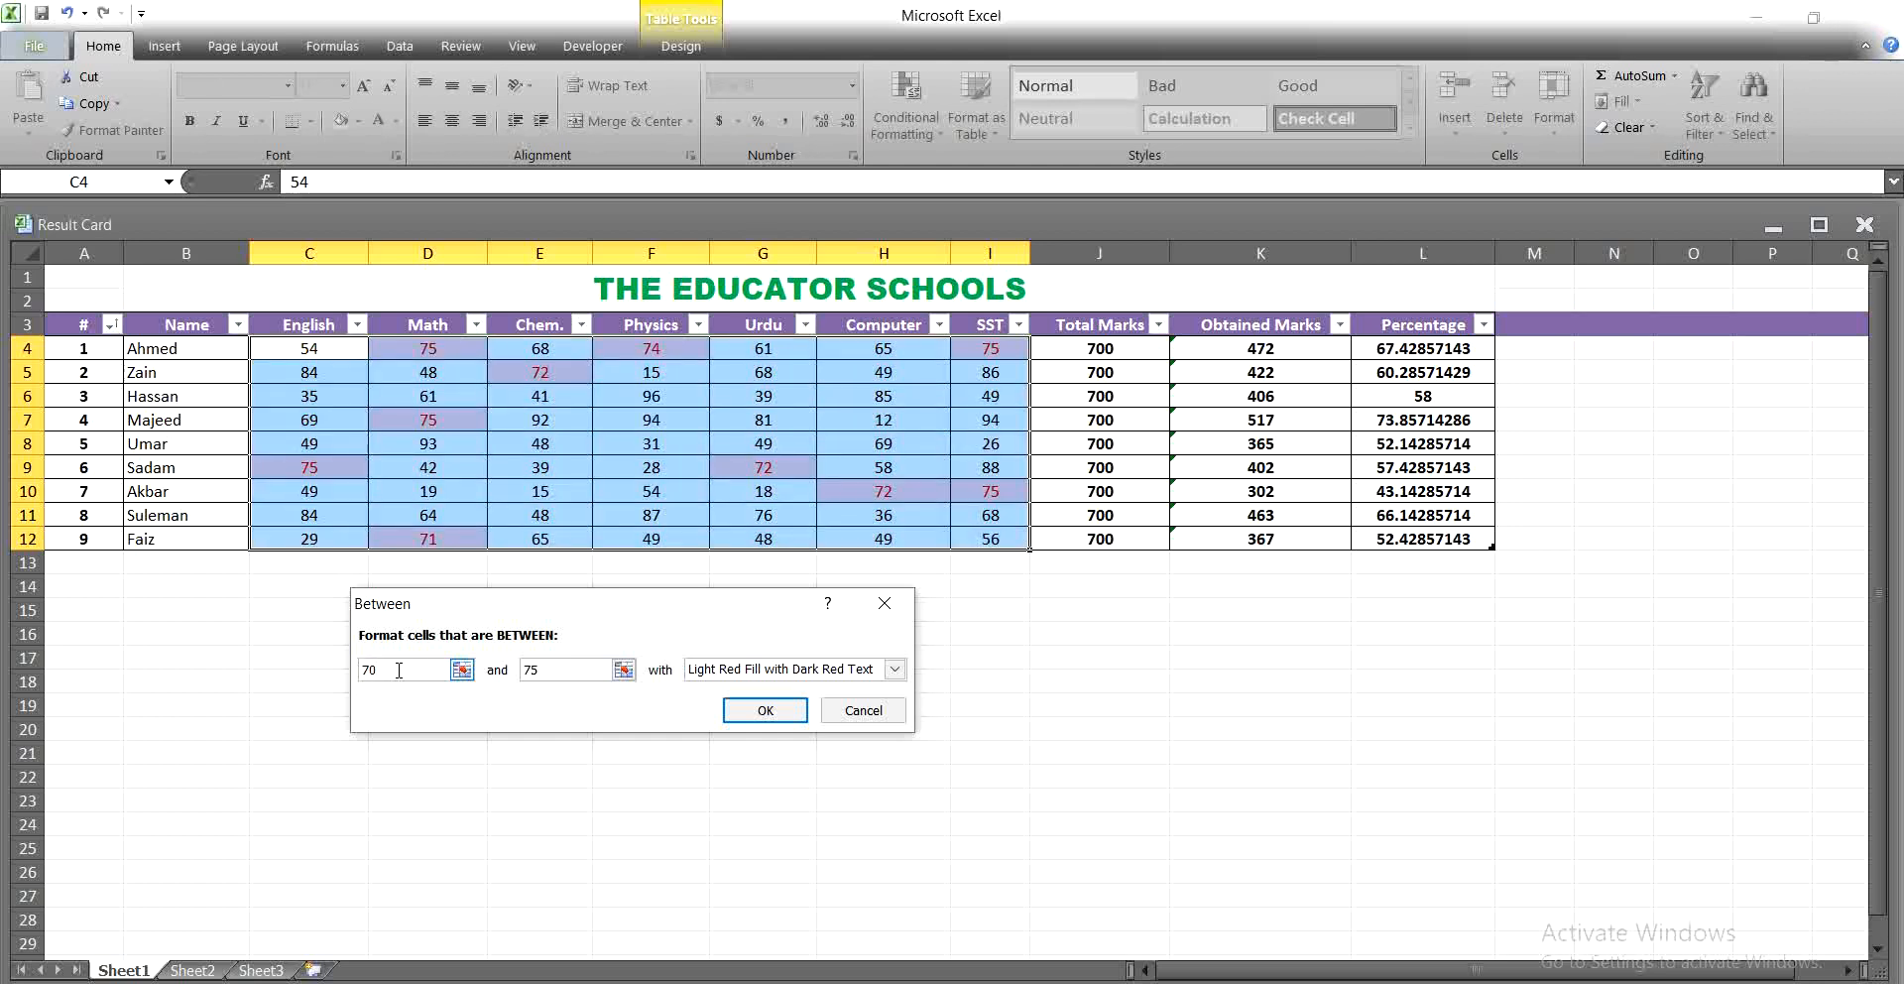
left_click(567, 663)
key("BackSpace")
key("BackSpace")
type("90")
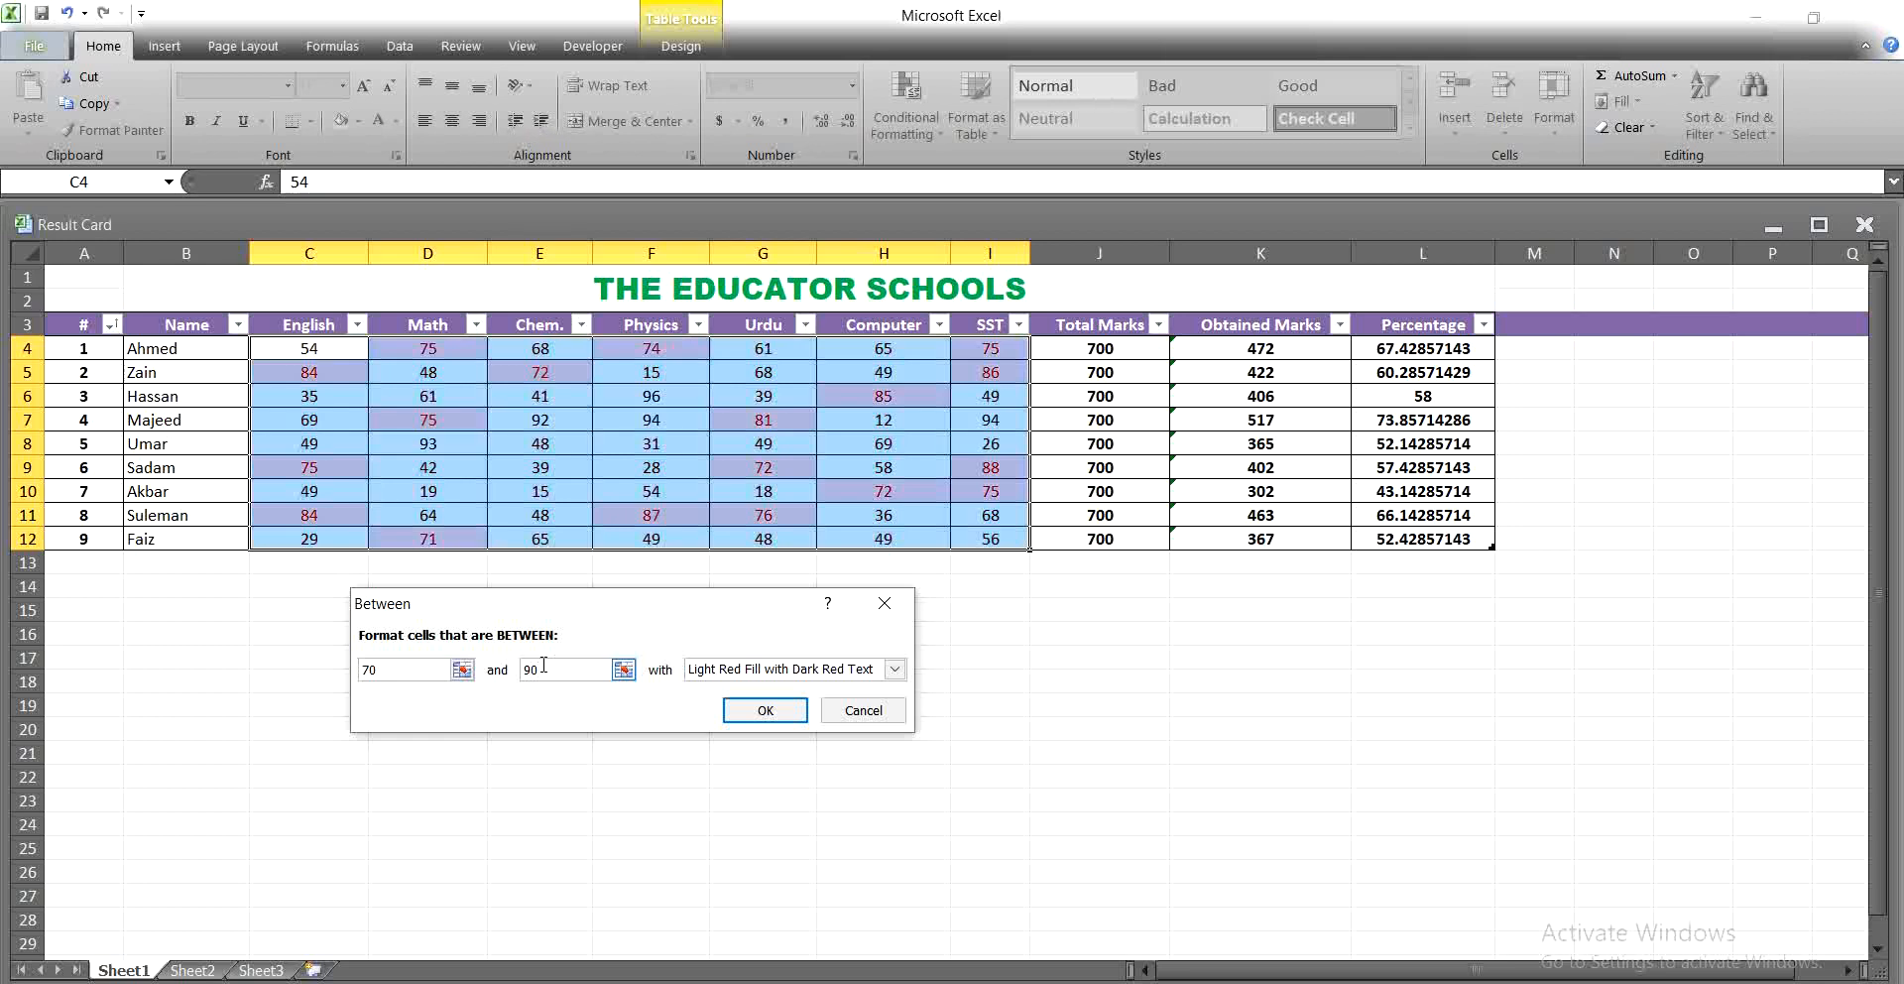
left_click(764, 710)
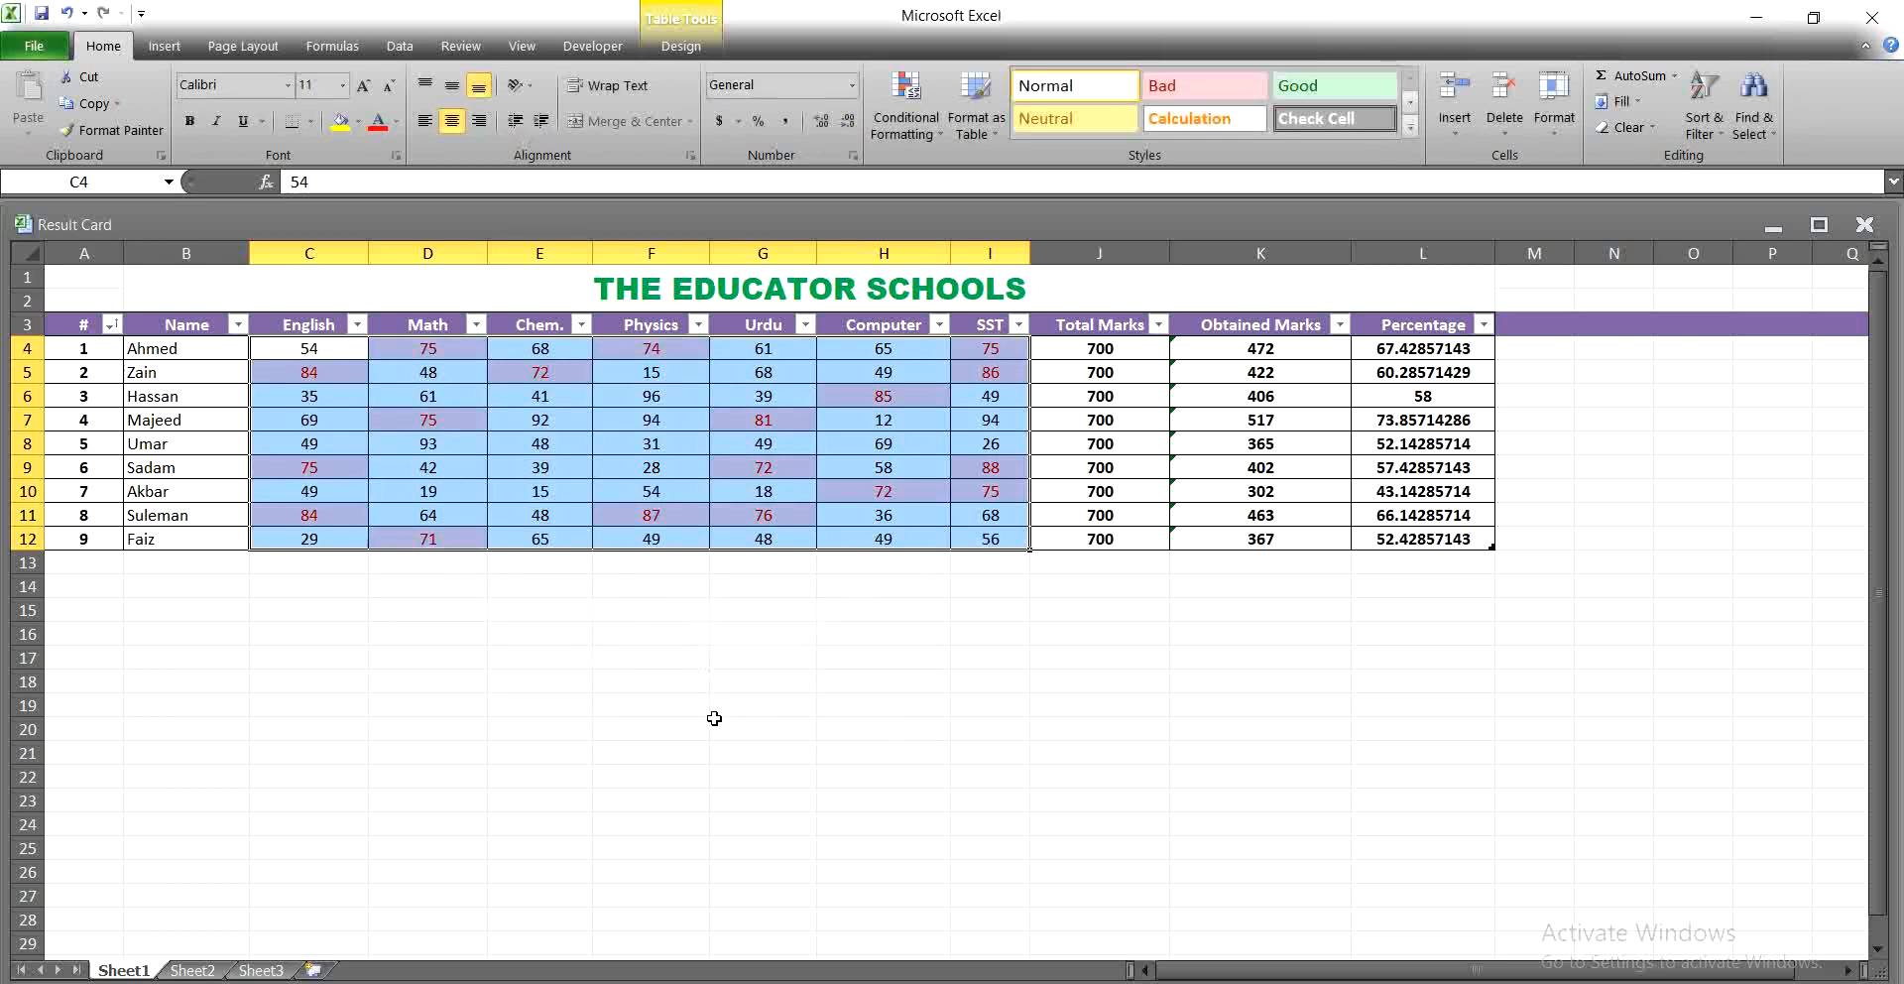
left_click(716, 723)
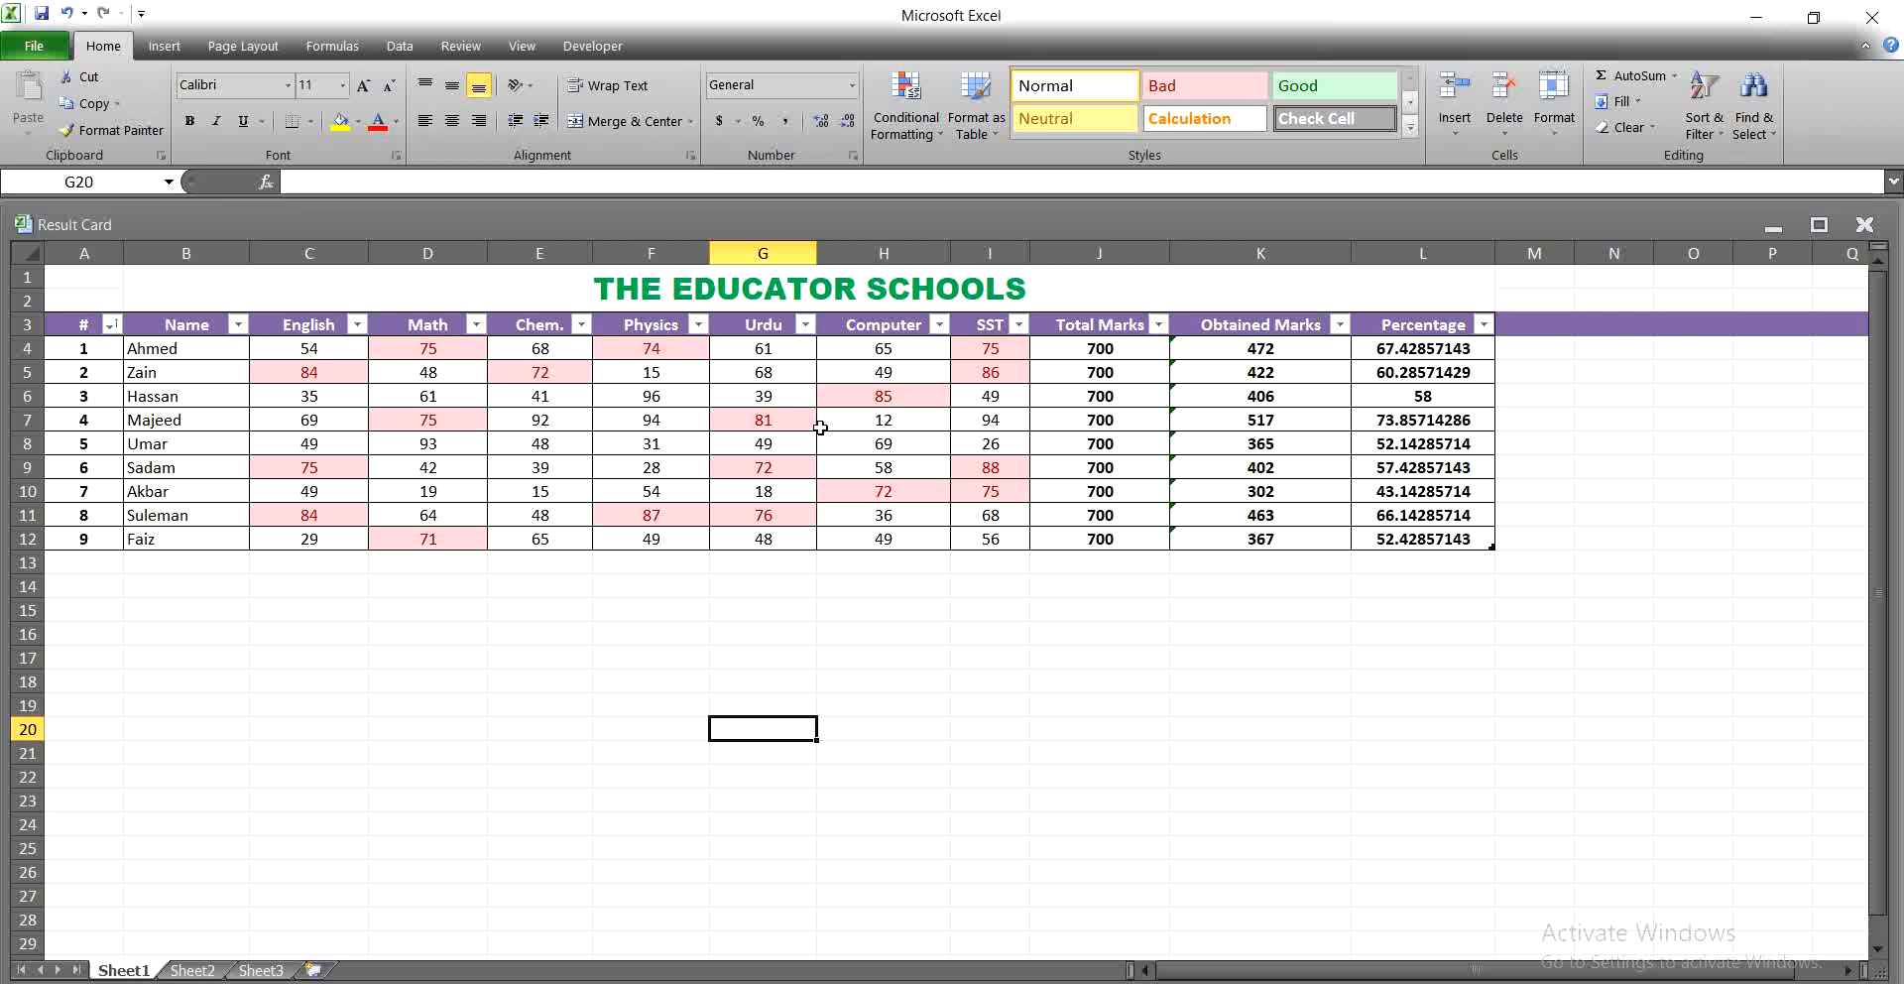
key("ctrl+z")
- Preview an Equal To 49 highlight rule on the subject marks and cancel it
left_click(893, 124)
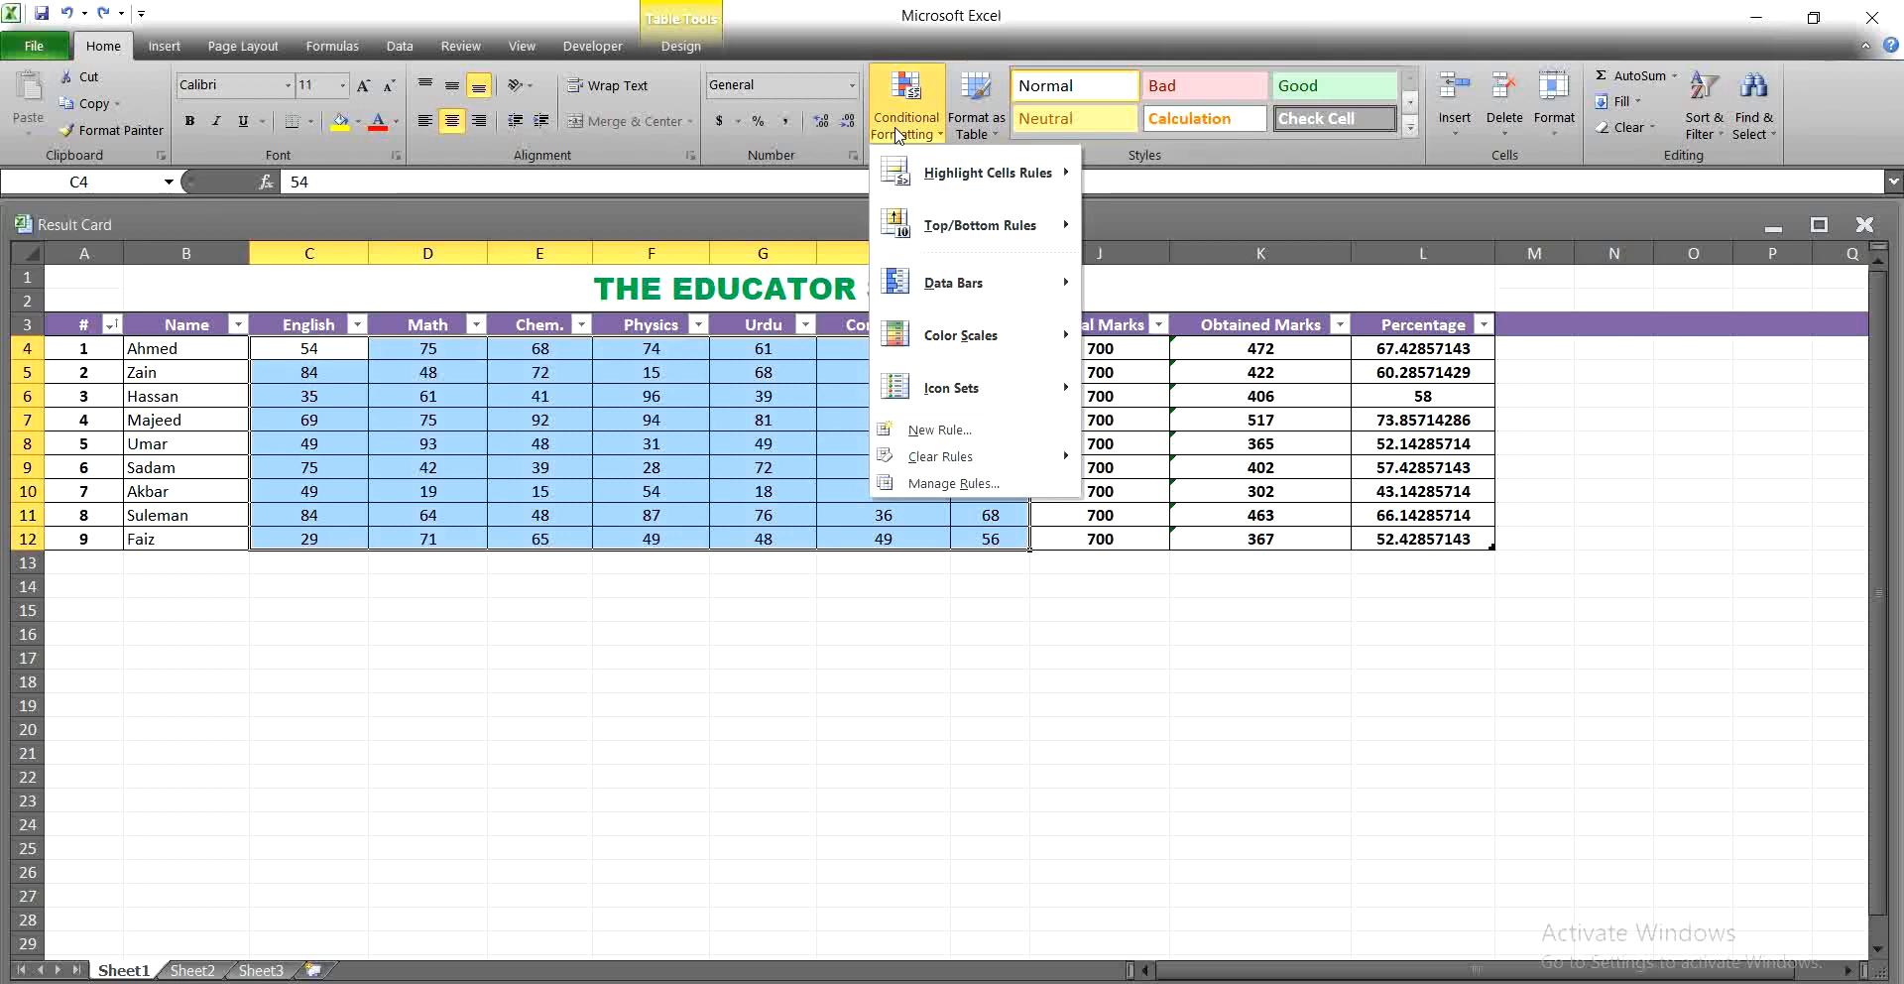
mouse_move(985, 169)
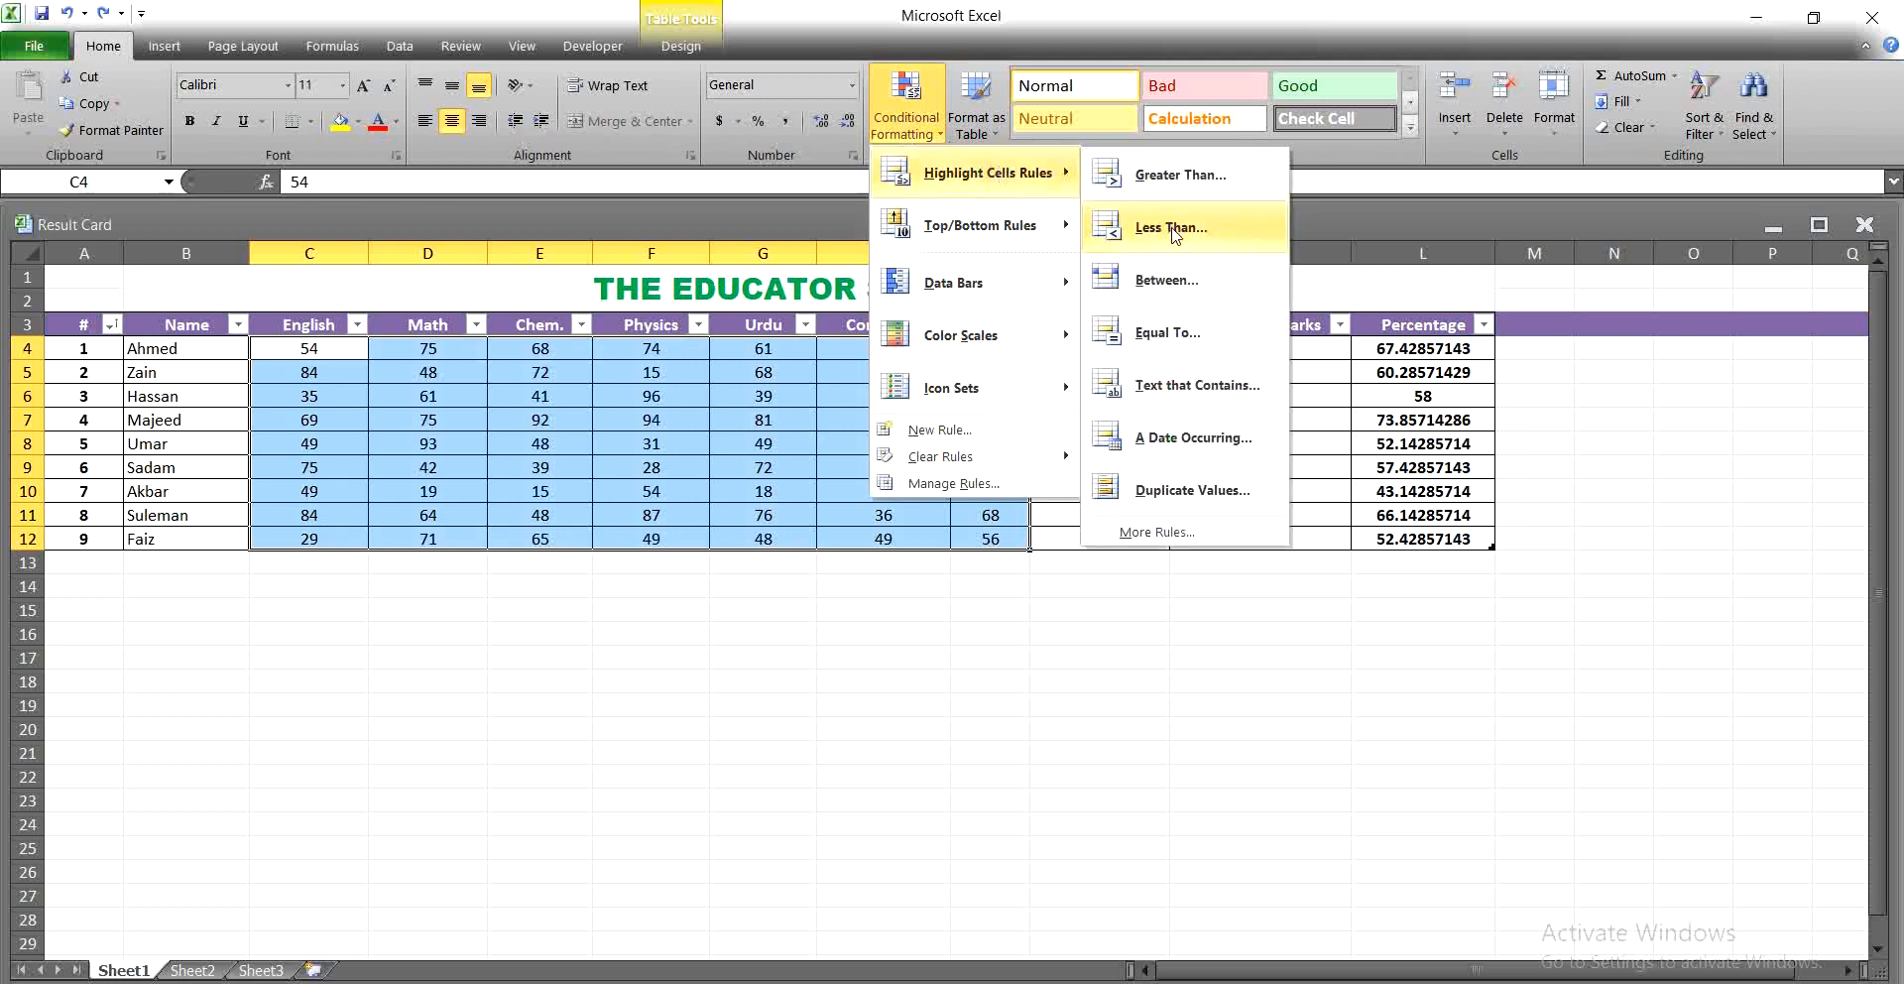
left_click(1190, 332)
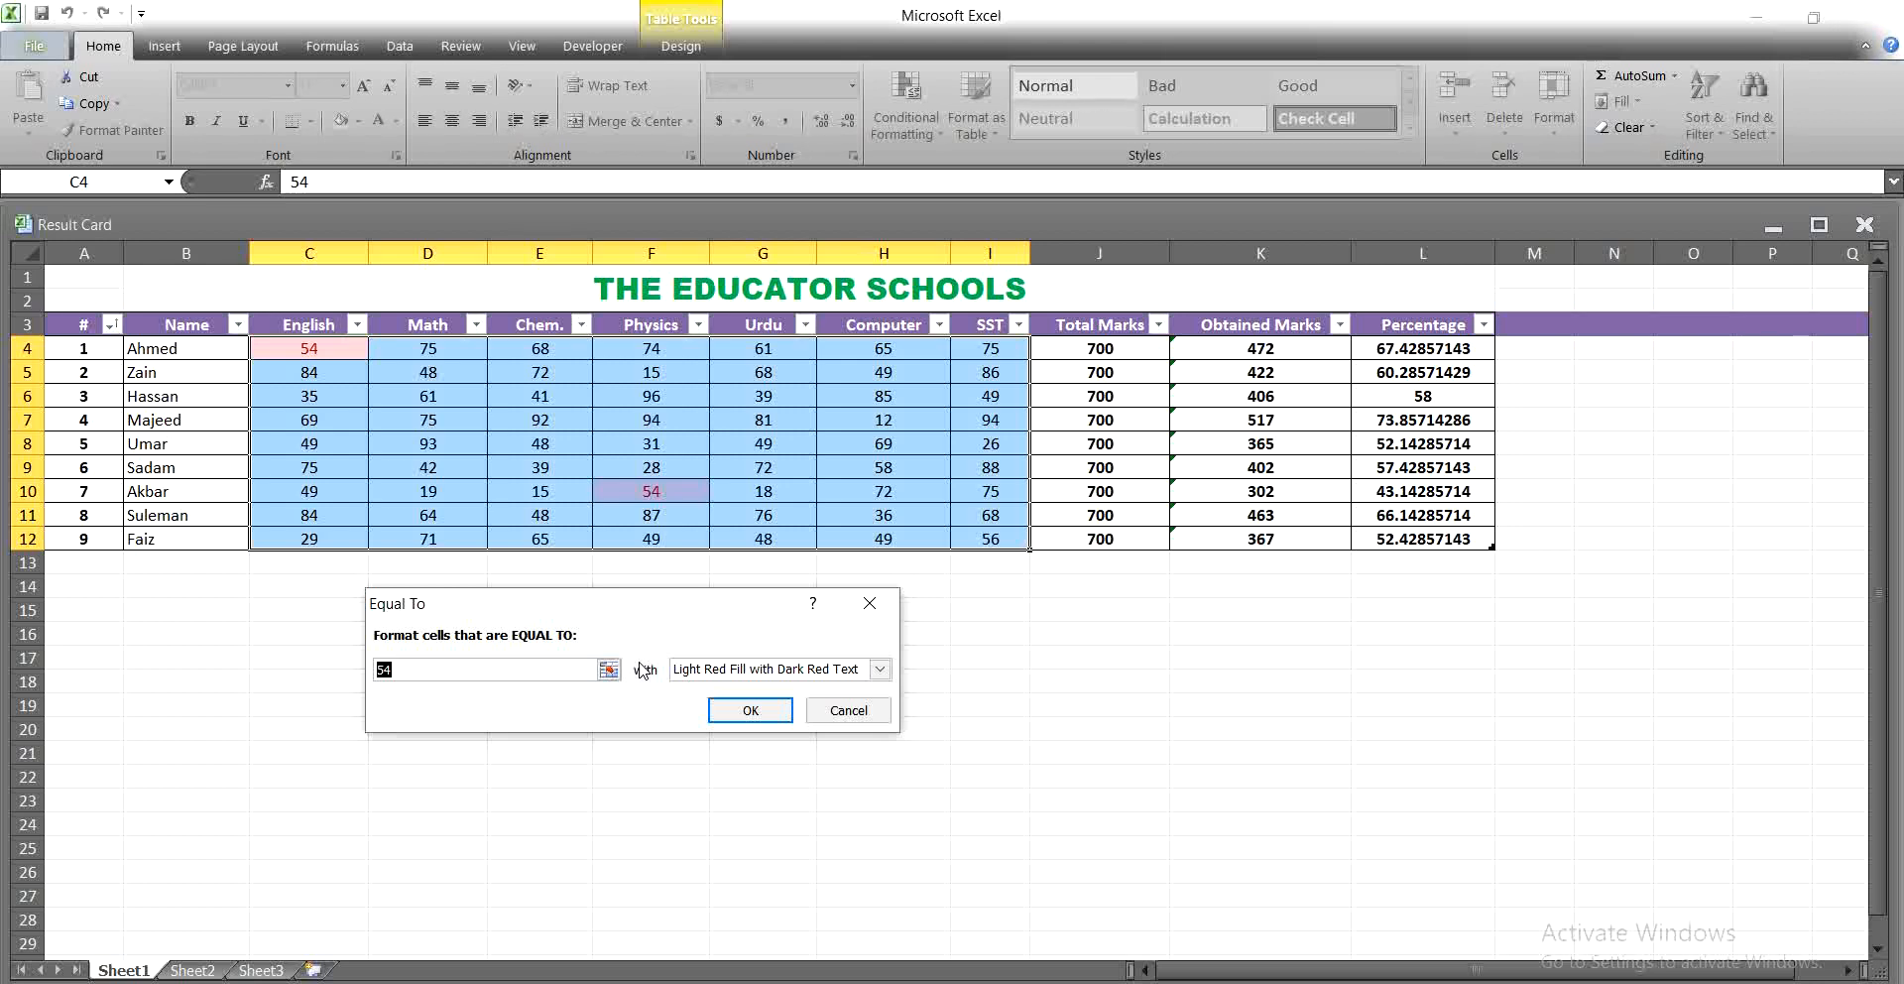
type("49")
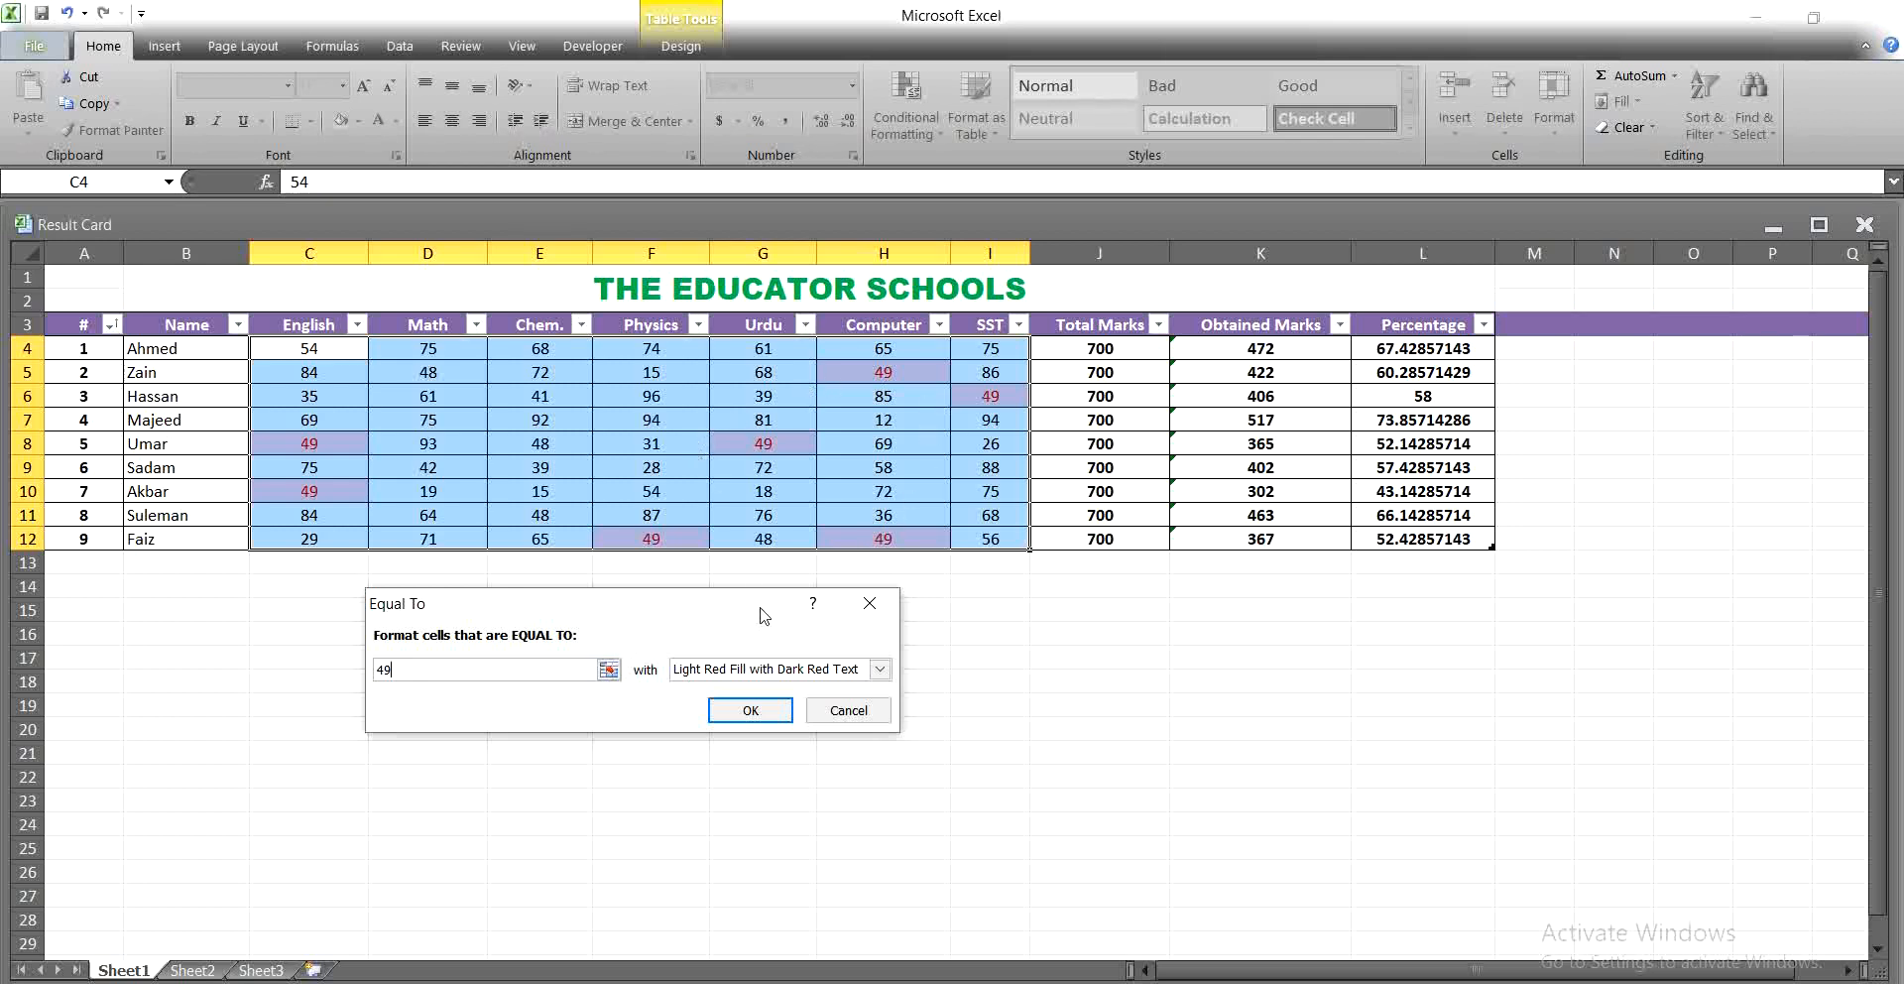
left_click(848, 710)
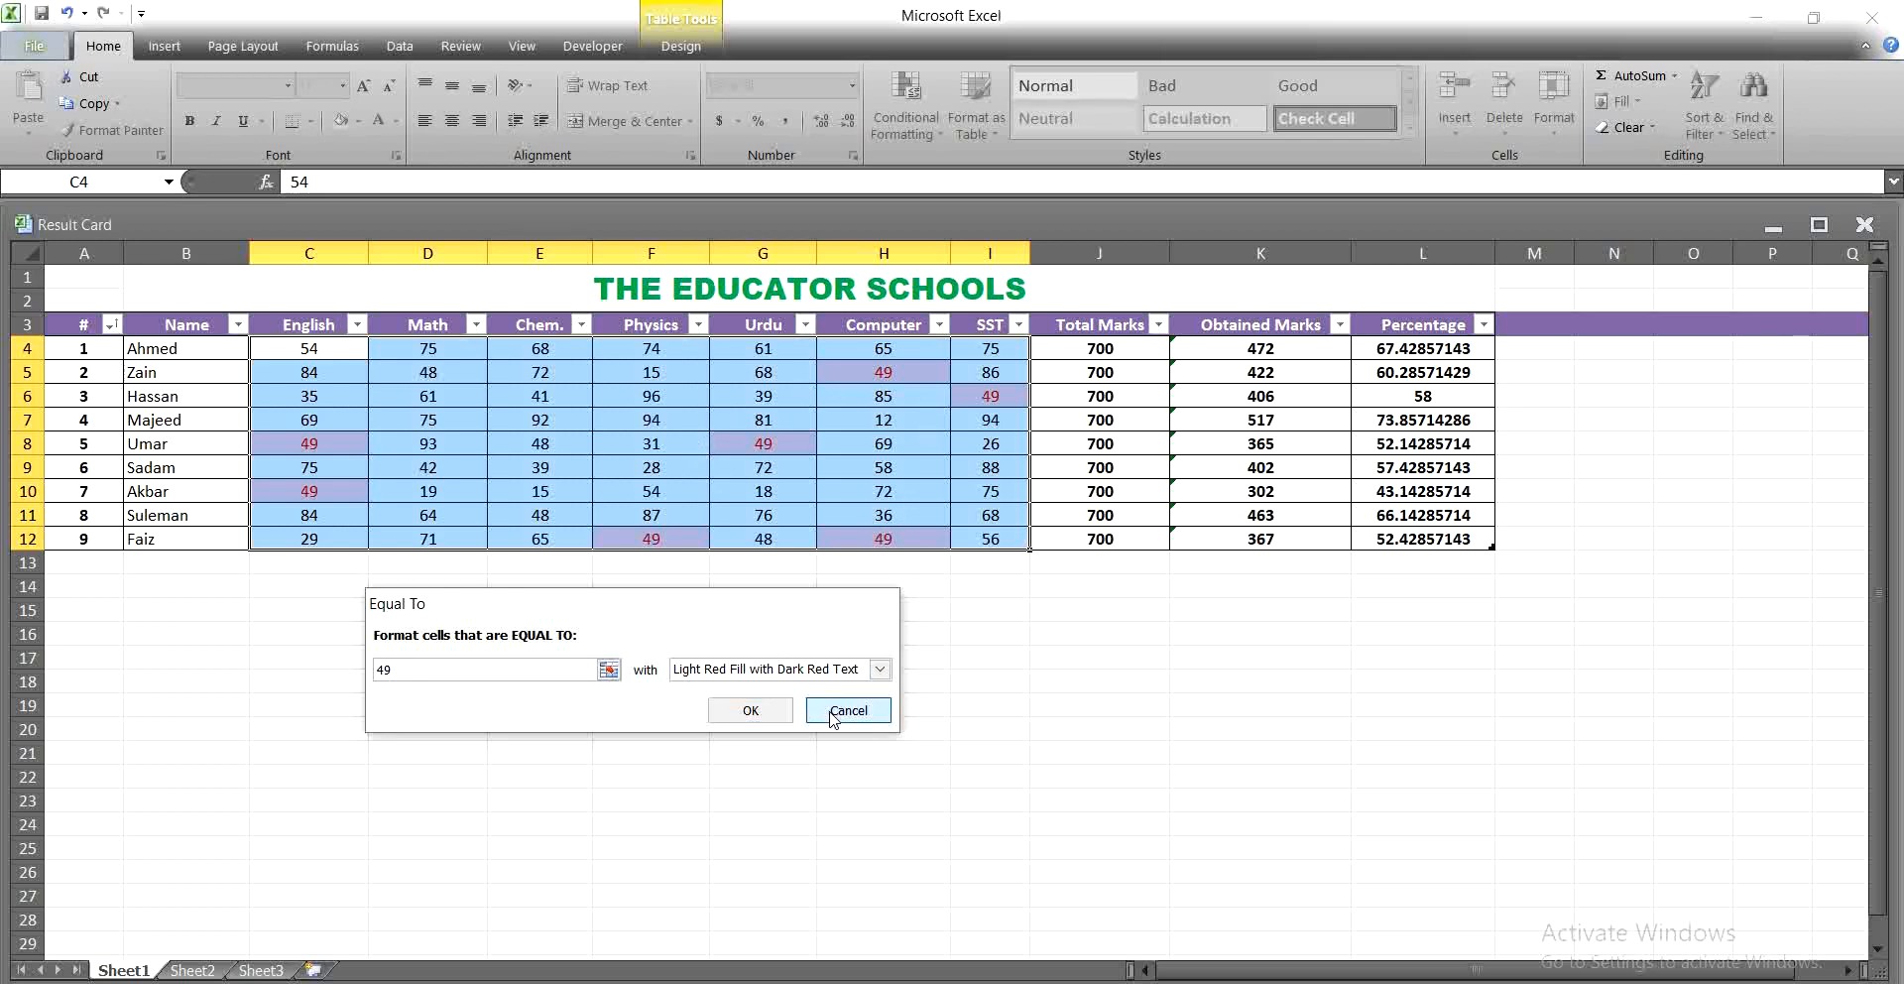
- Preview a Duplicate Values highlight rule with Light Red Fill with Dark Red Text on the subject marks and cancel it
left_click(906, 104)
mouse_move(979, 188)
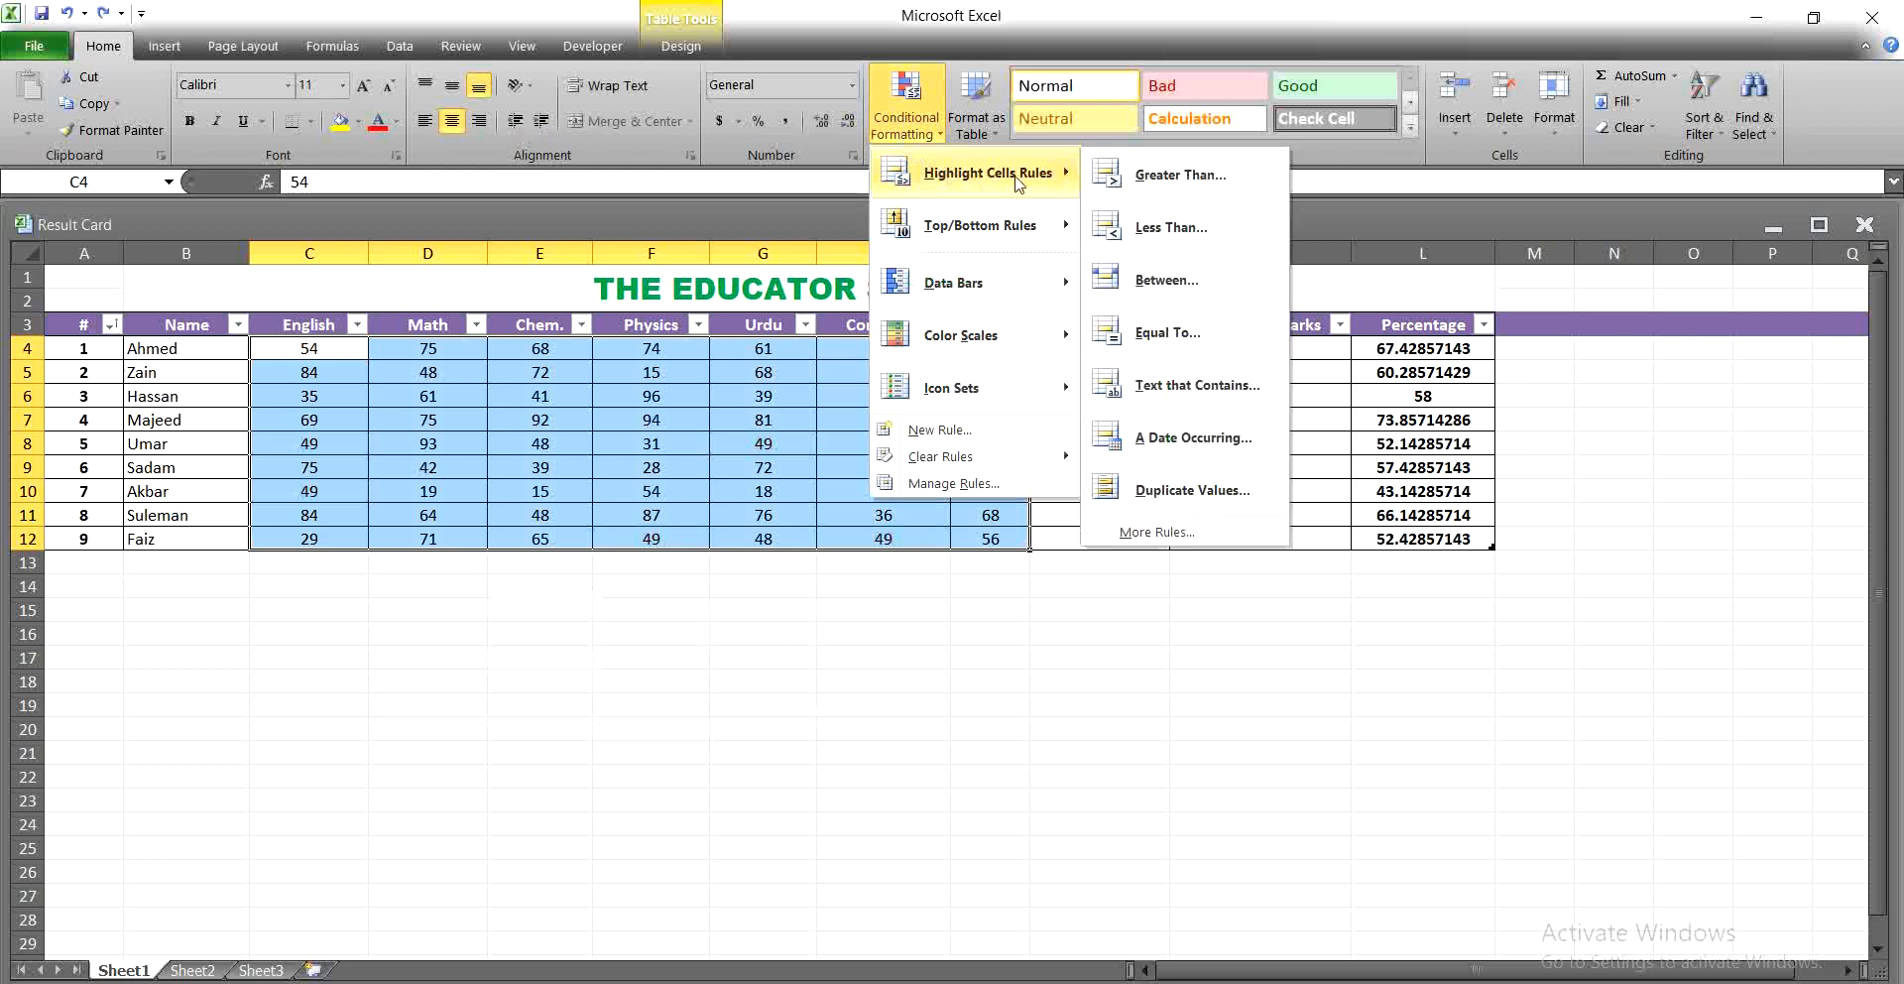
left_click(1189, 490)
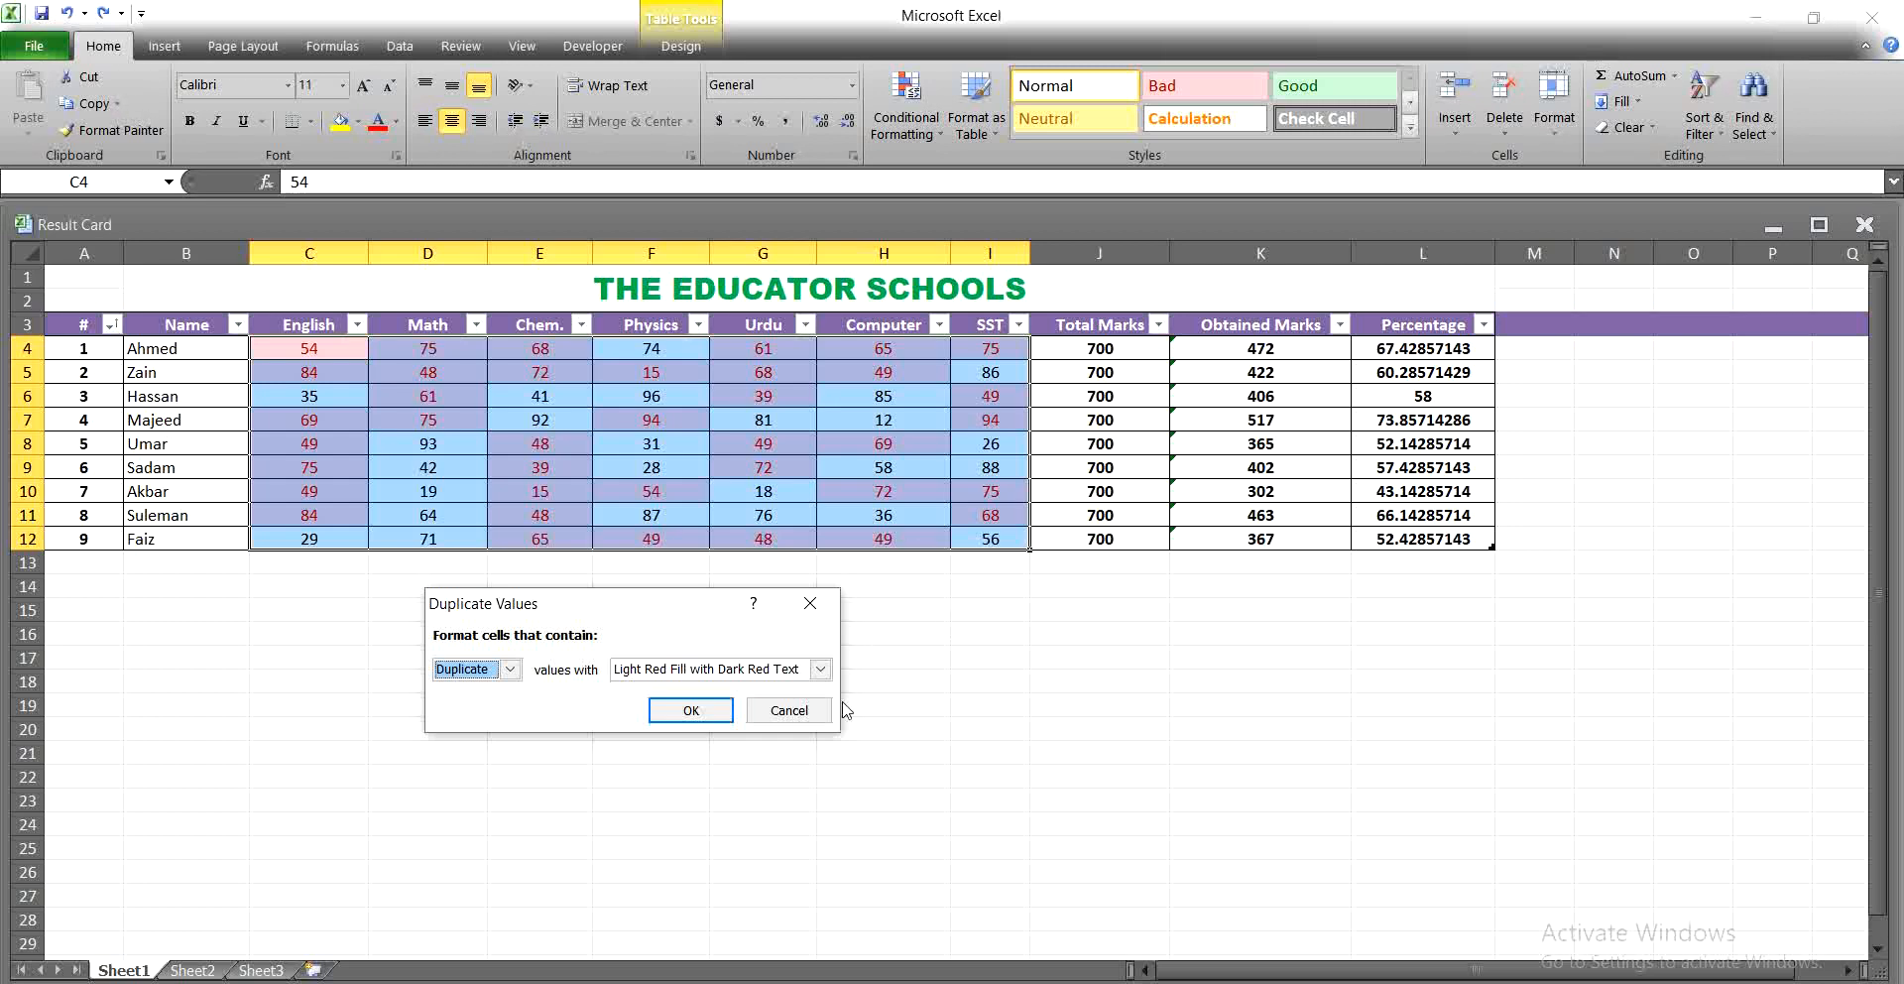
left_click(777, 721)
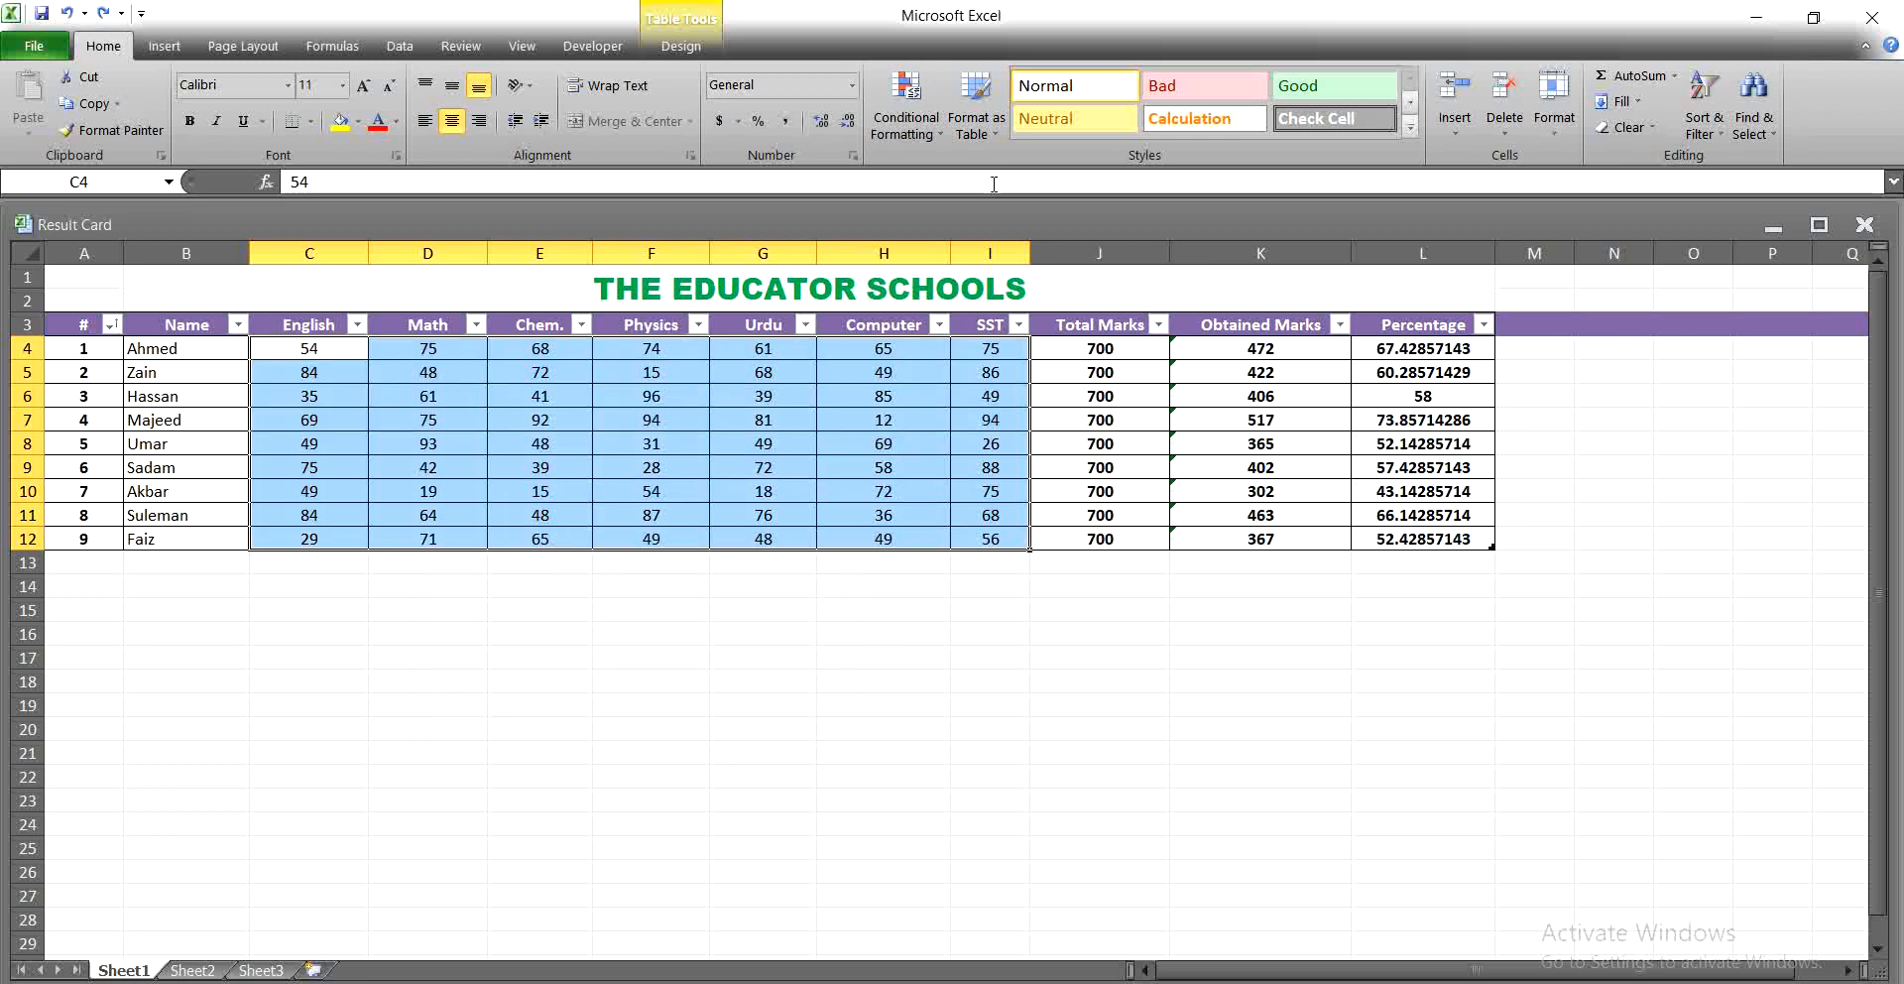
- Highlight marks containing the text 49 with Light Red Fill with Dark Red Text, deselect the range, and undo the rule
left_click(905, 117)
mouse_move(957, 170)
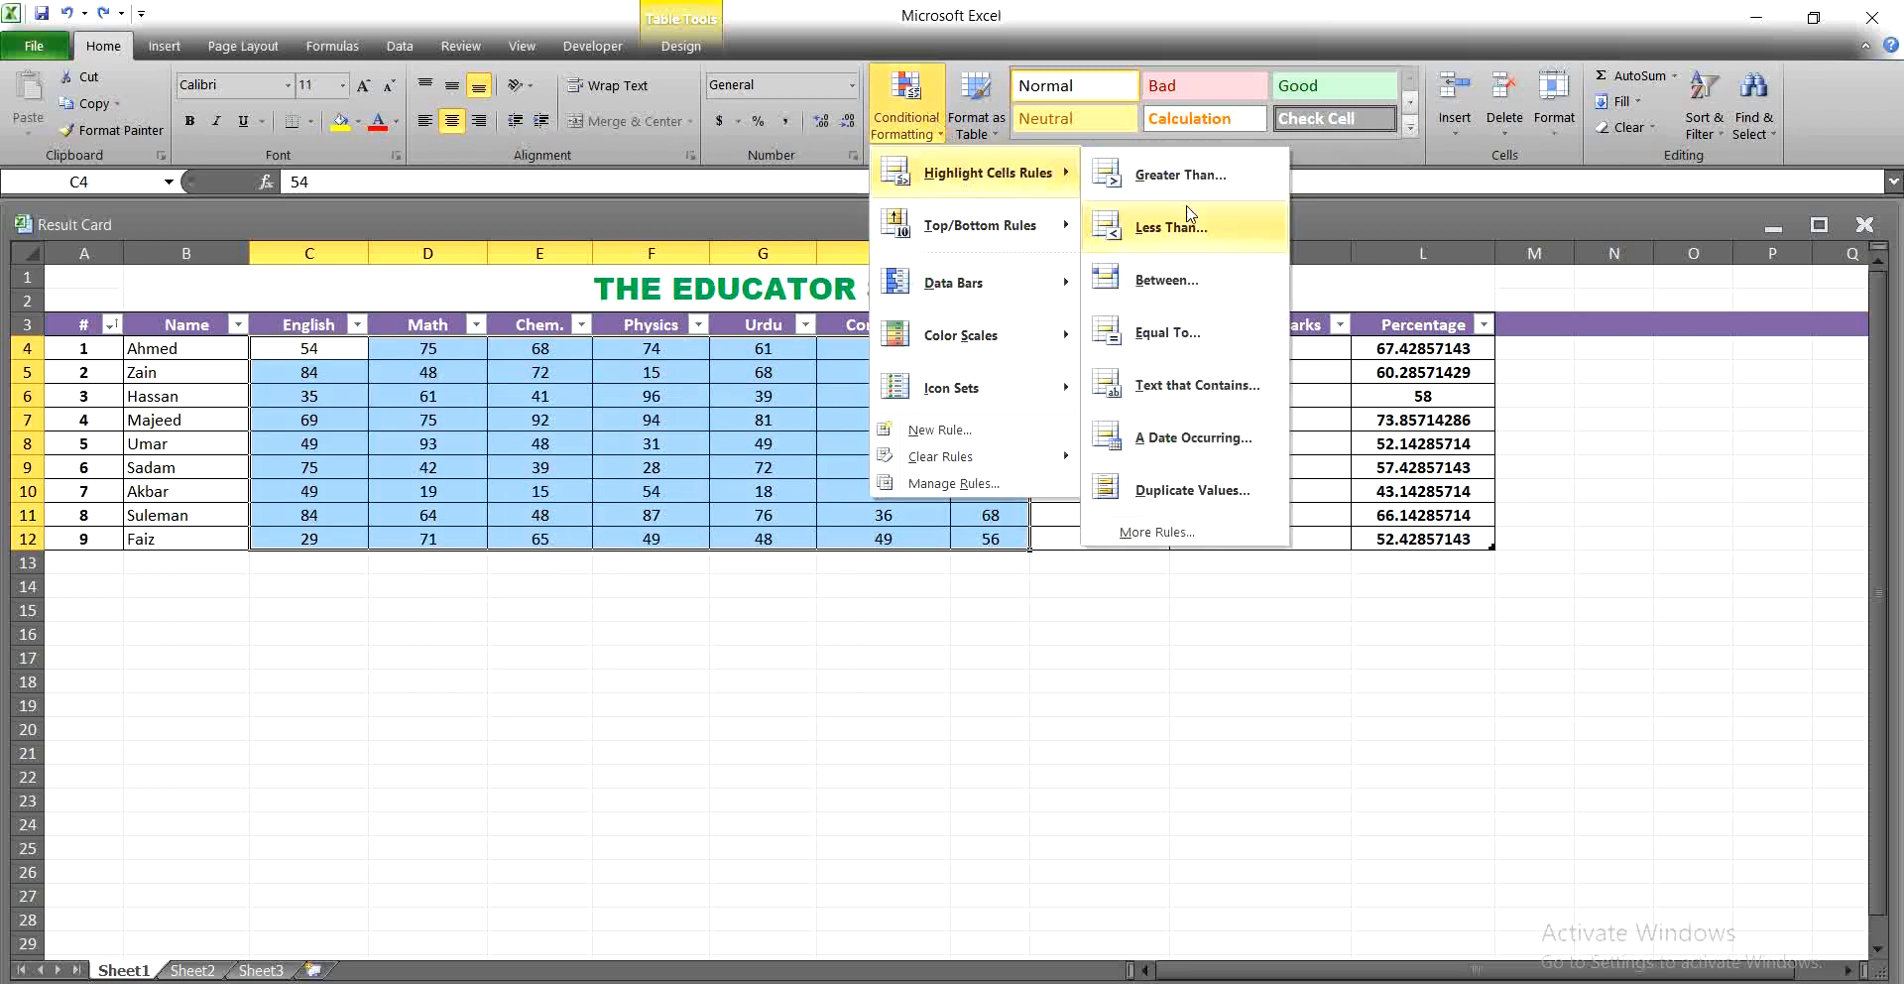
left_click(1195, 401)
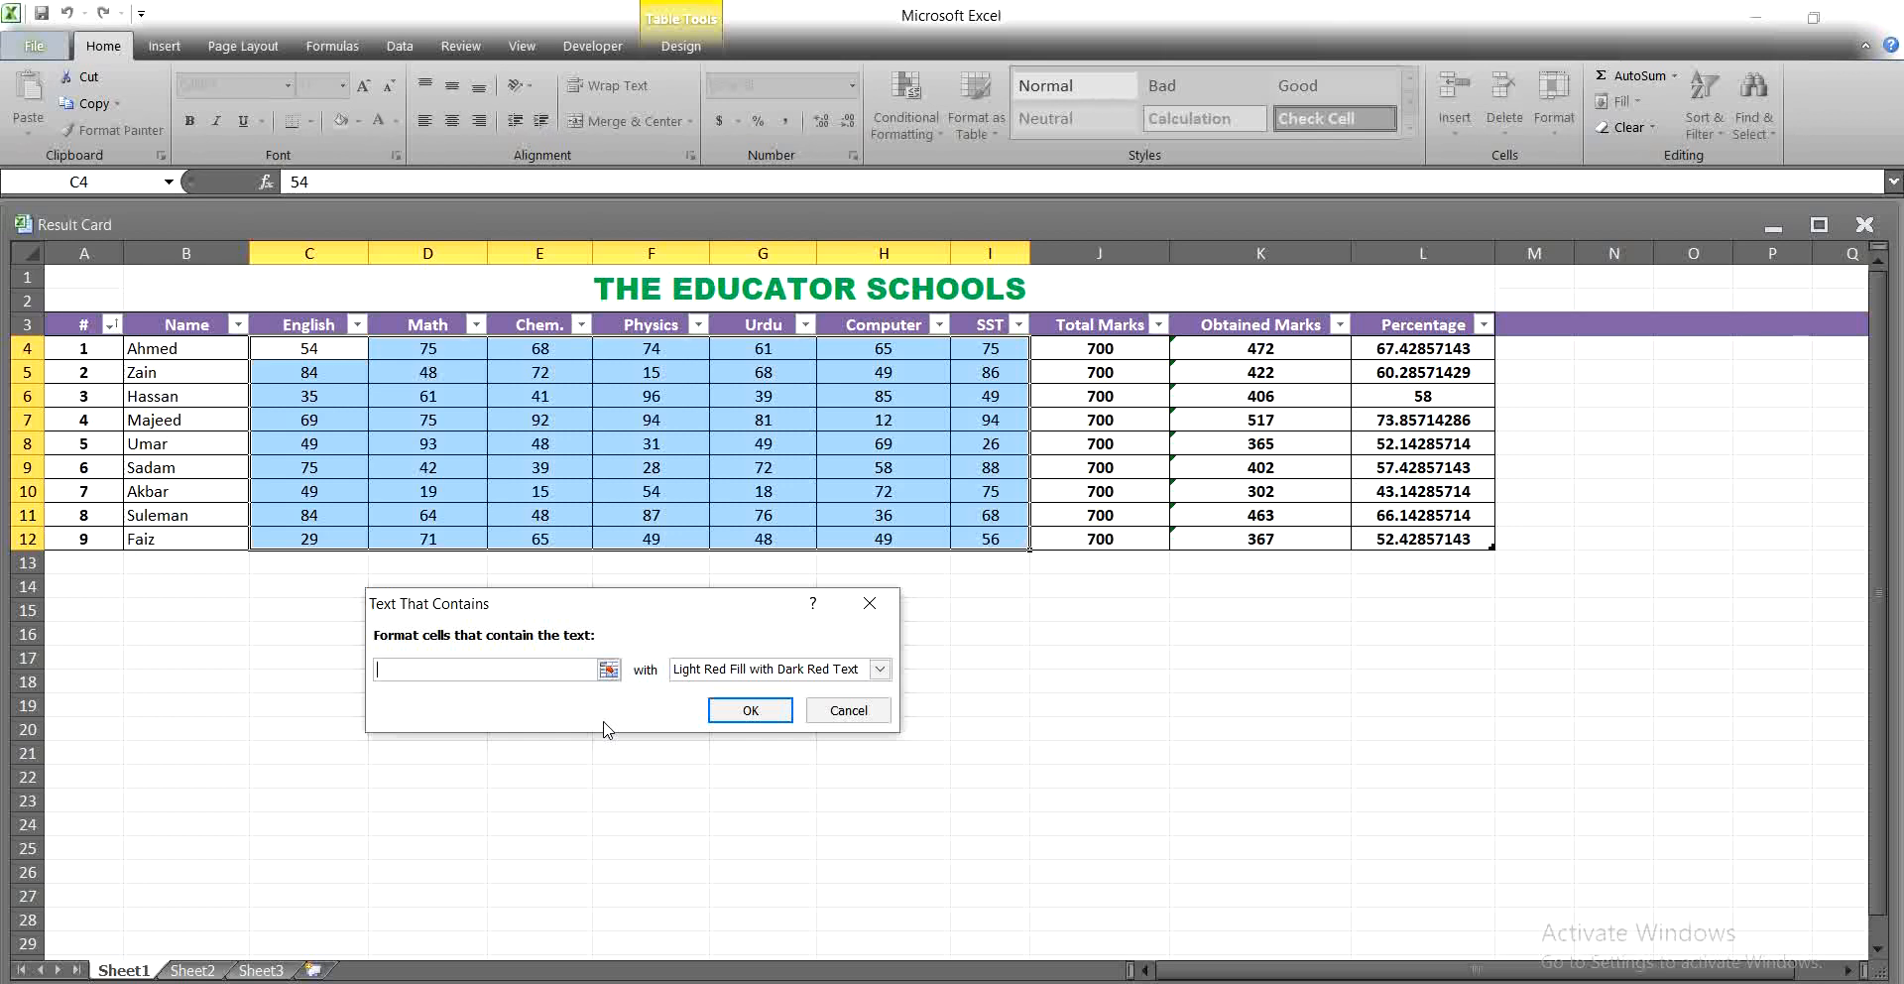
type("49")
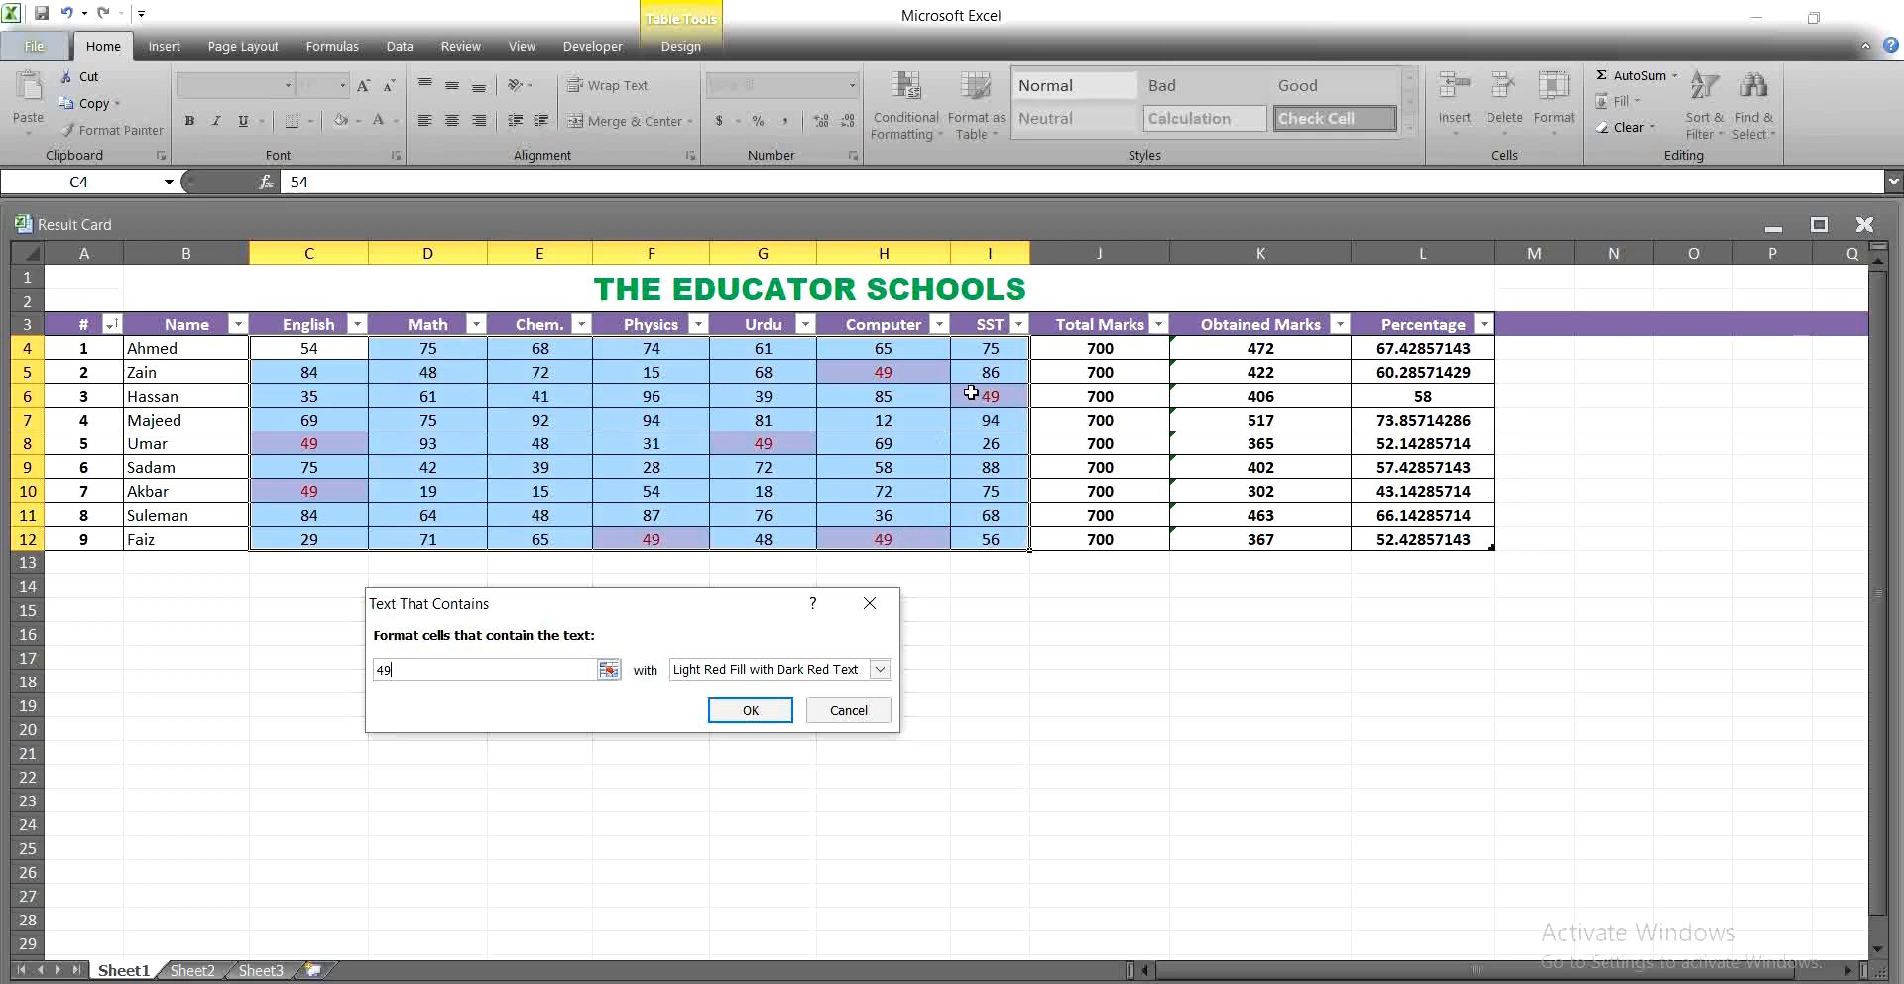
left_click(751, 710)
left_click(769, 750)
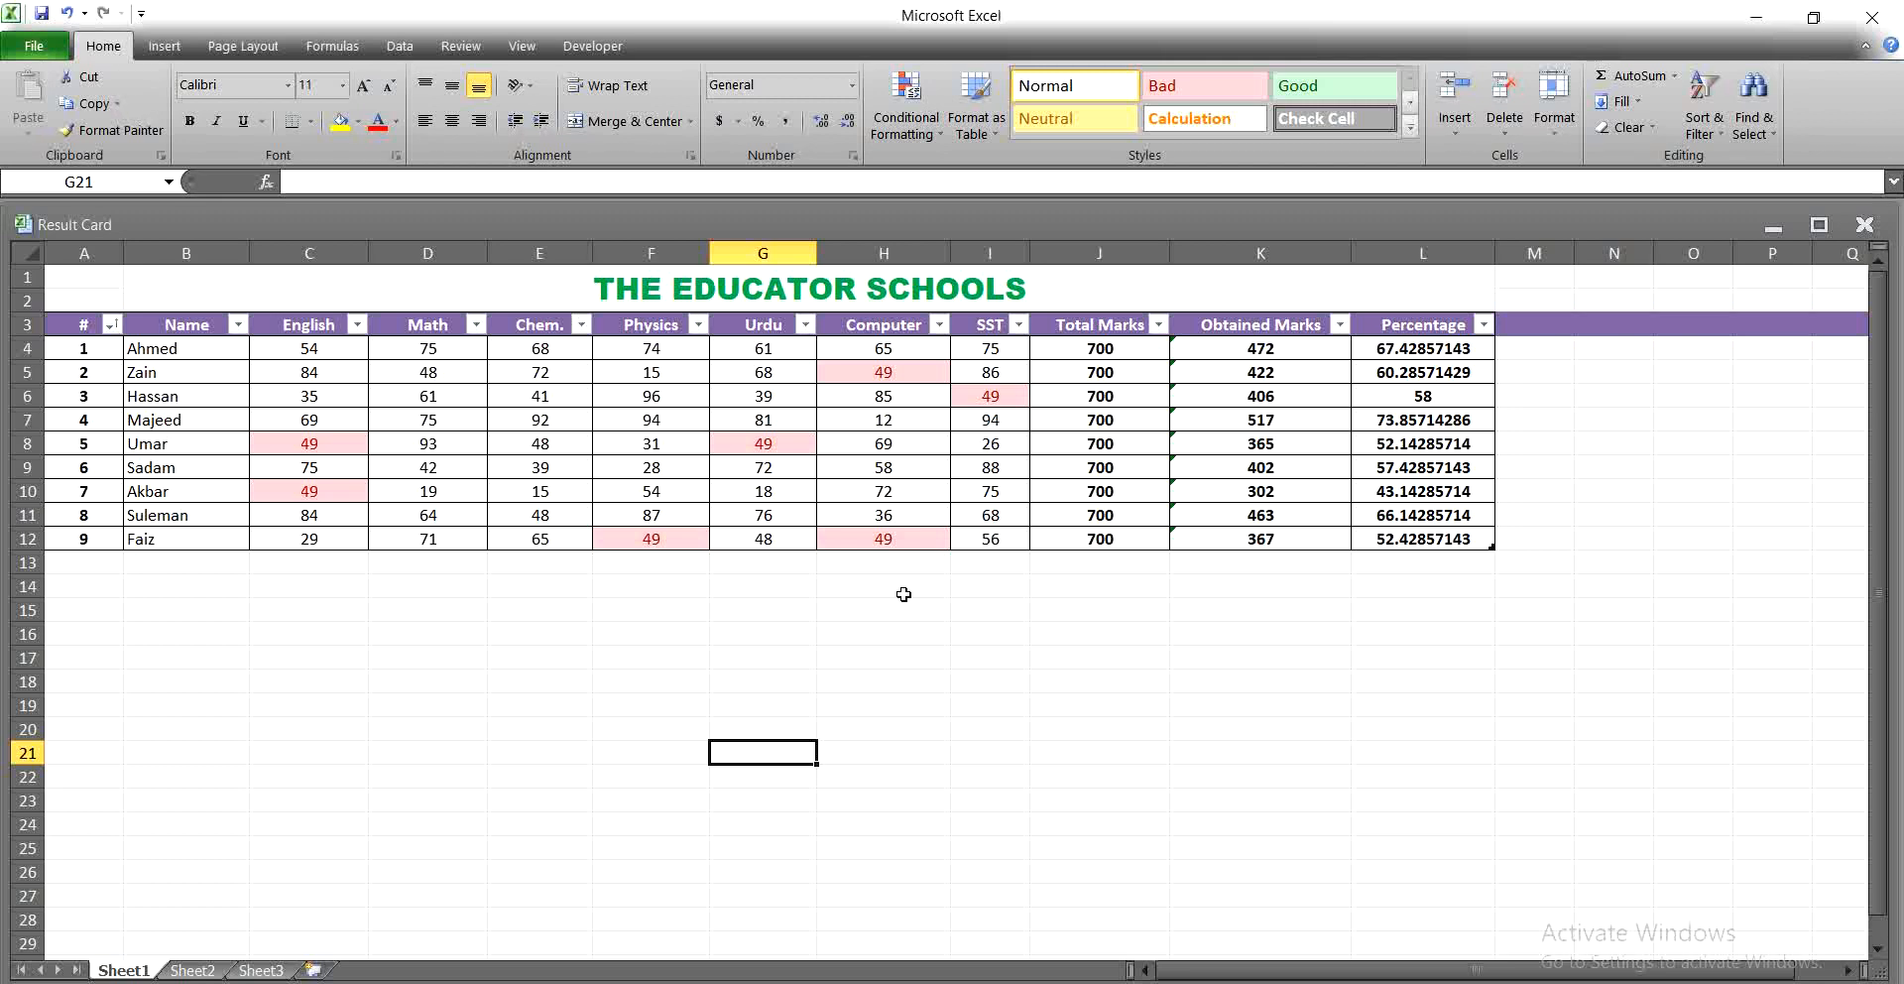
key("ctrl+z")
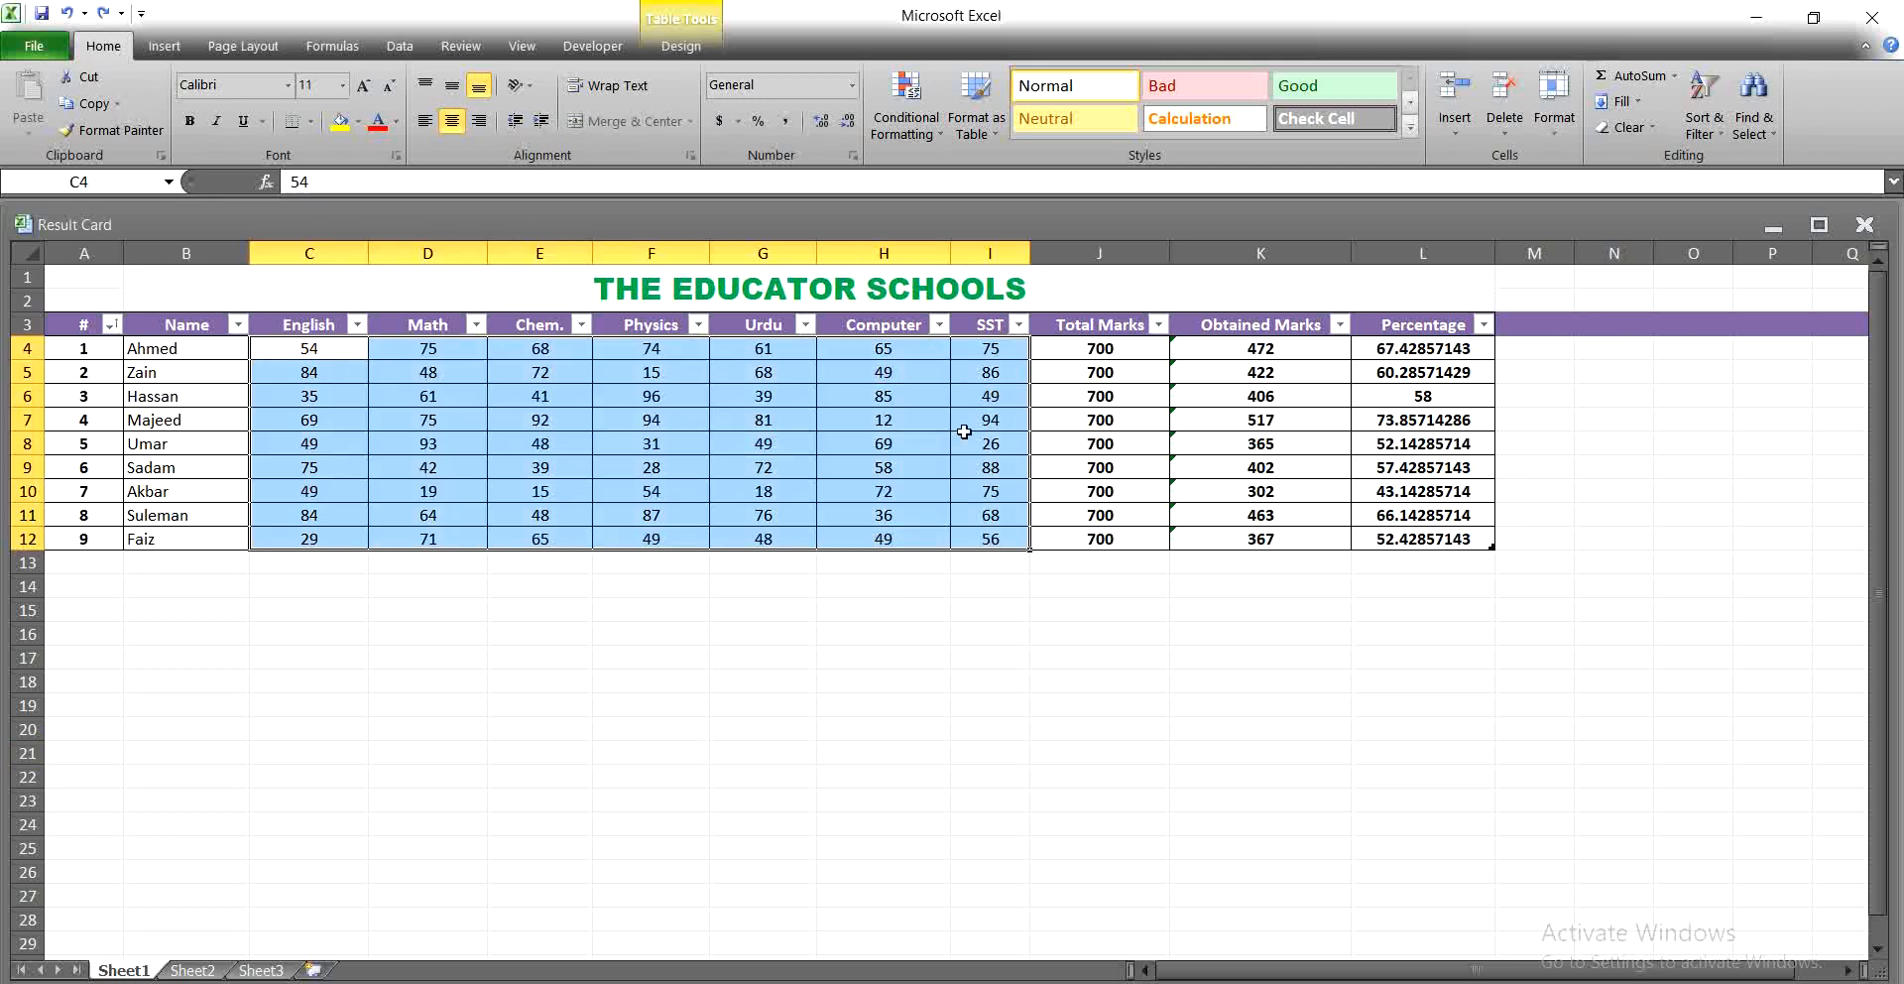
- Highlight the top 5 marks with a Top 10 Items rule in Light Red Fill with Dark Red Text, and undo the rule
left_click(934, 141)
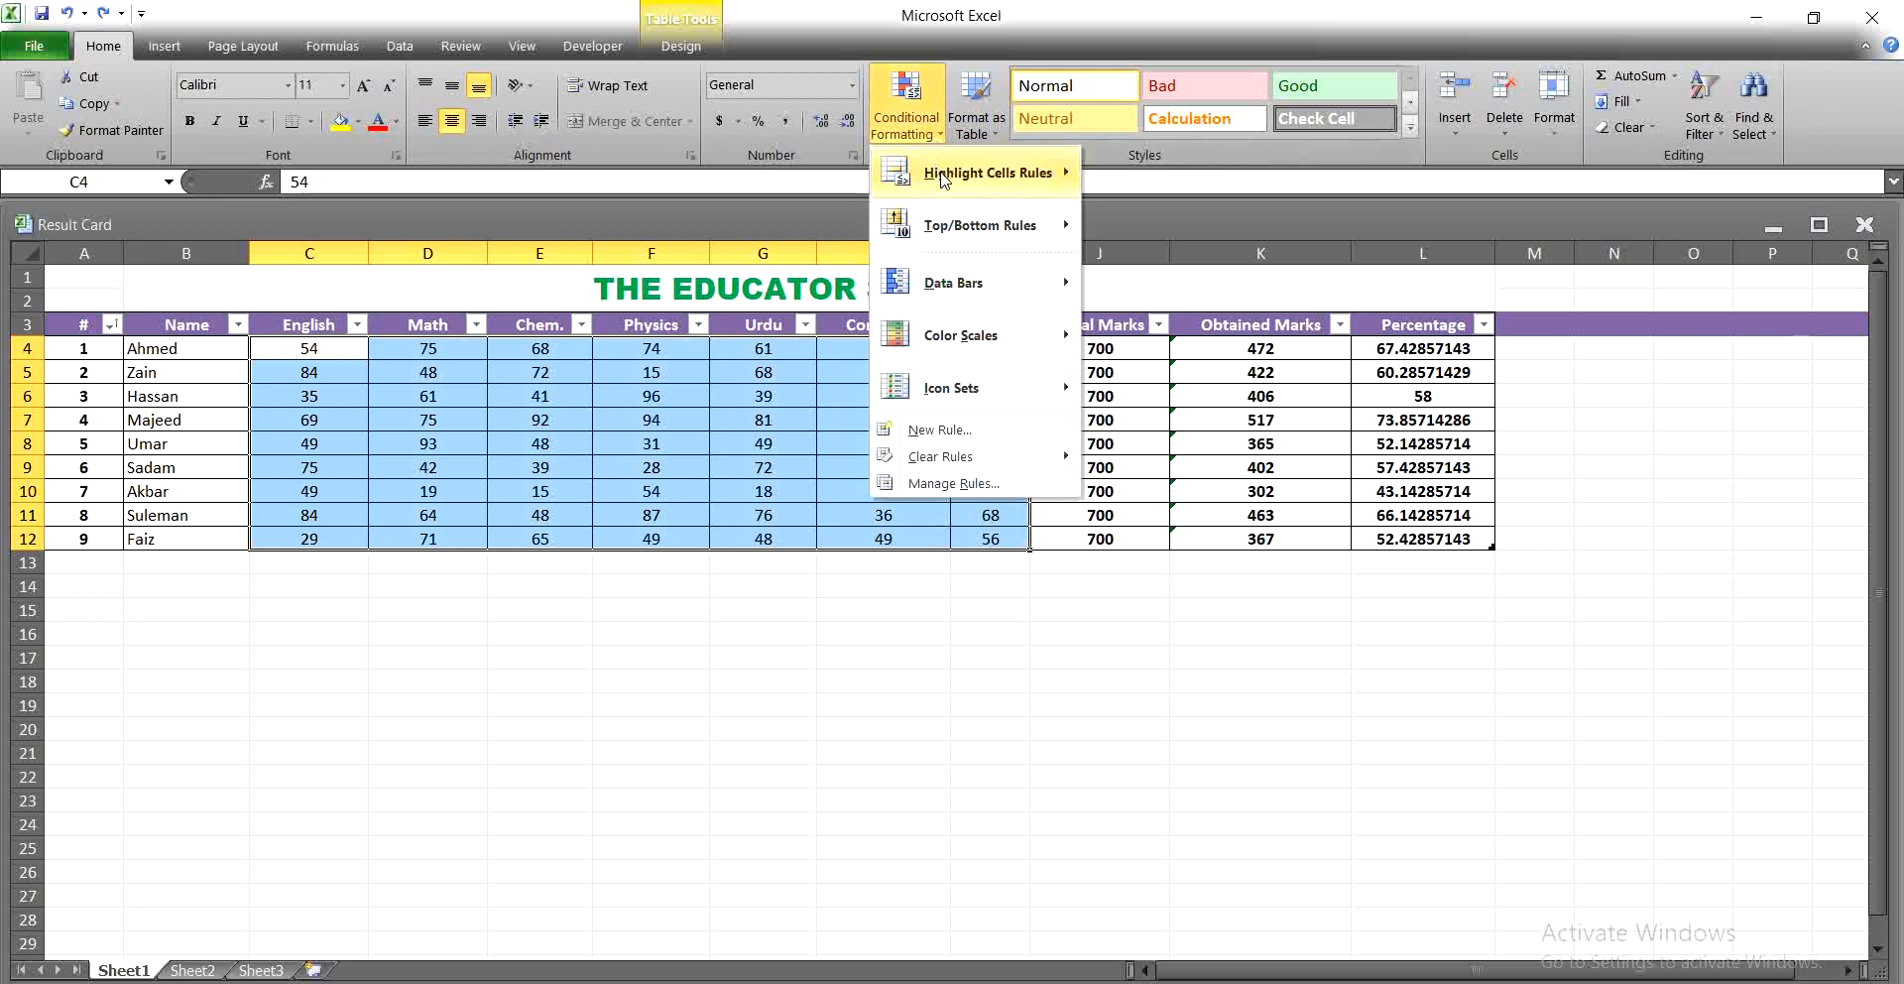
mouse_move(970, 234)
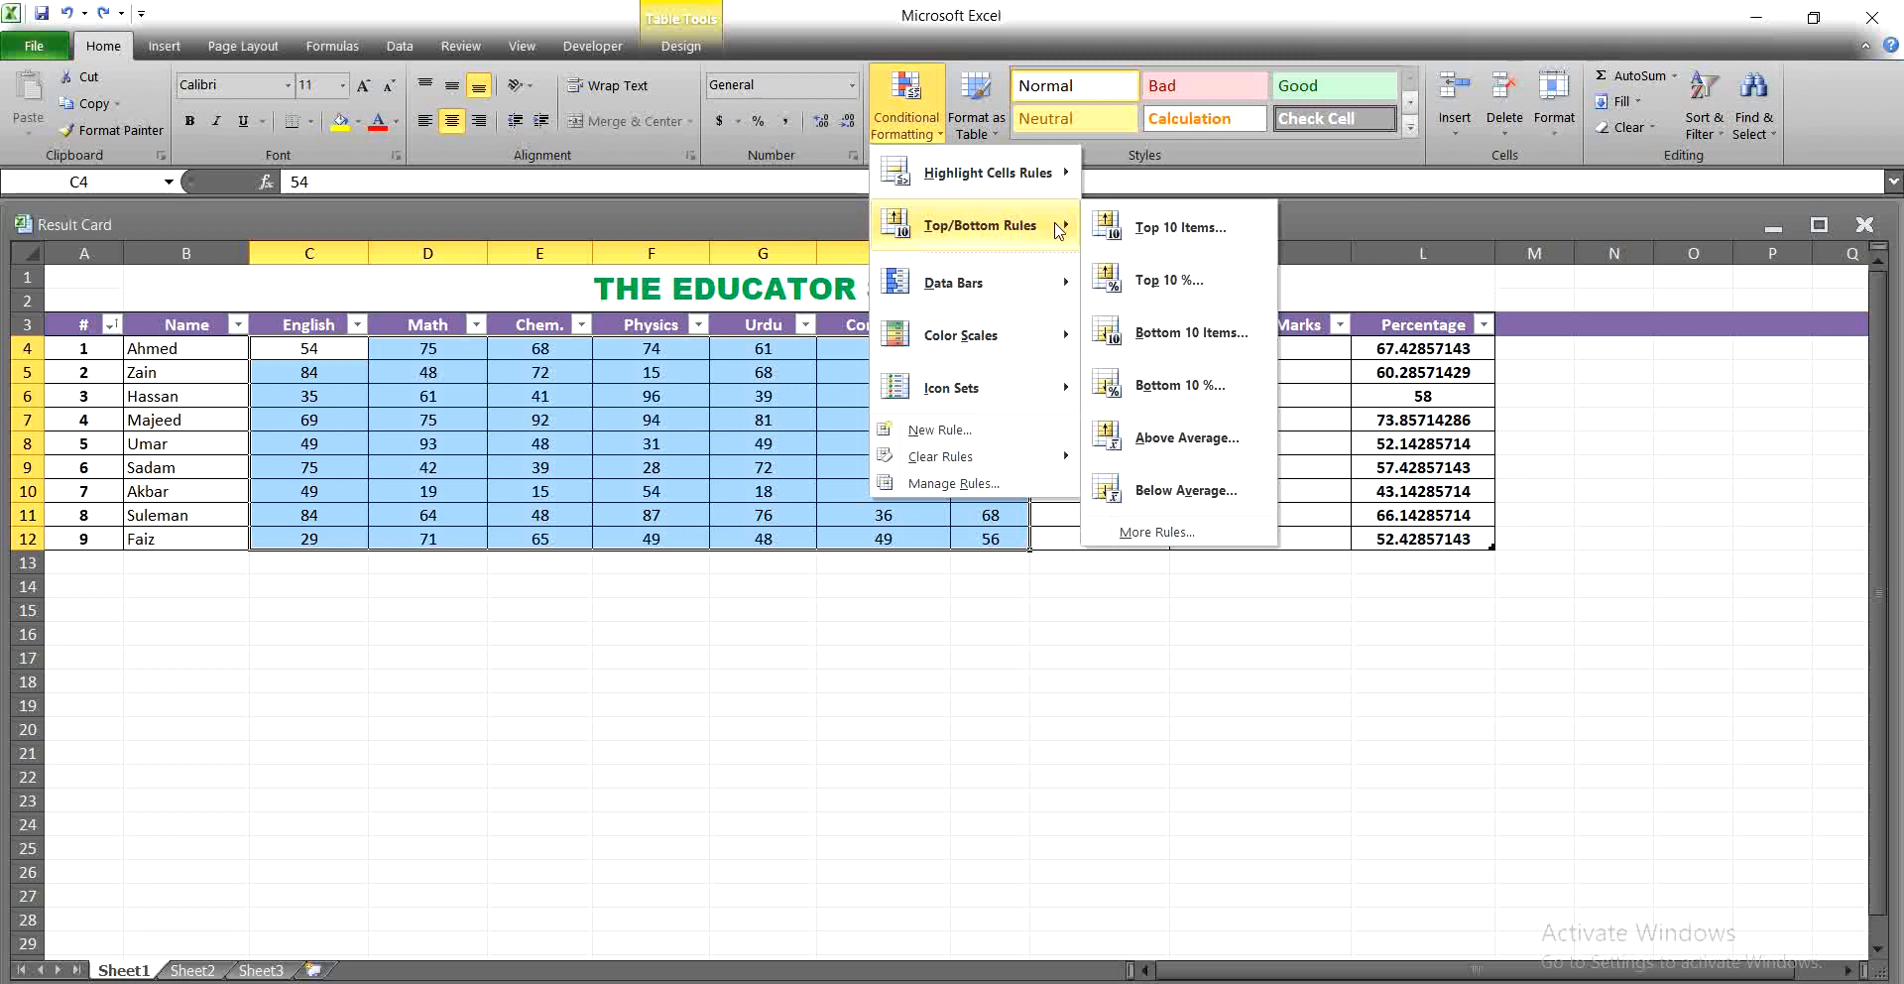
left_click(1148, 234)
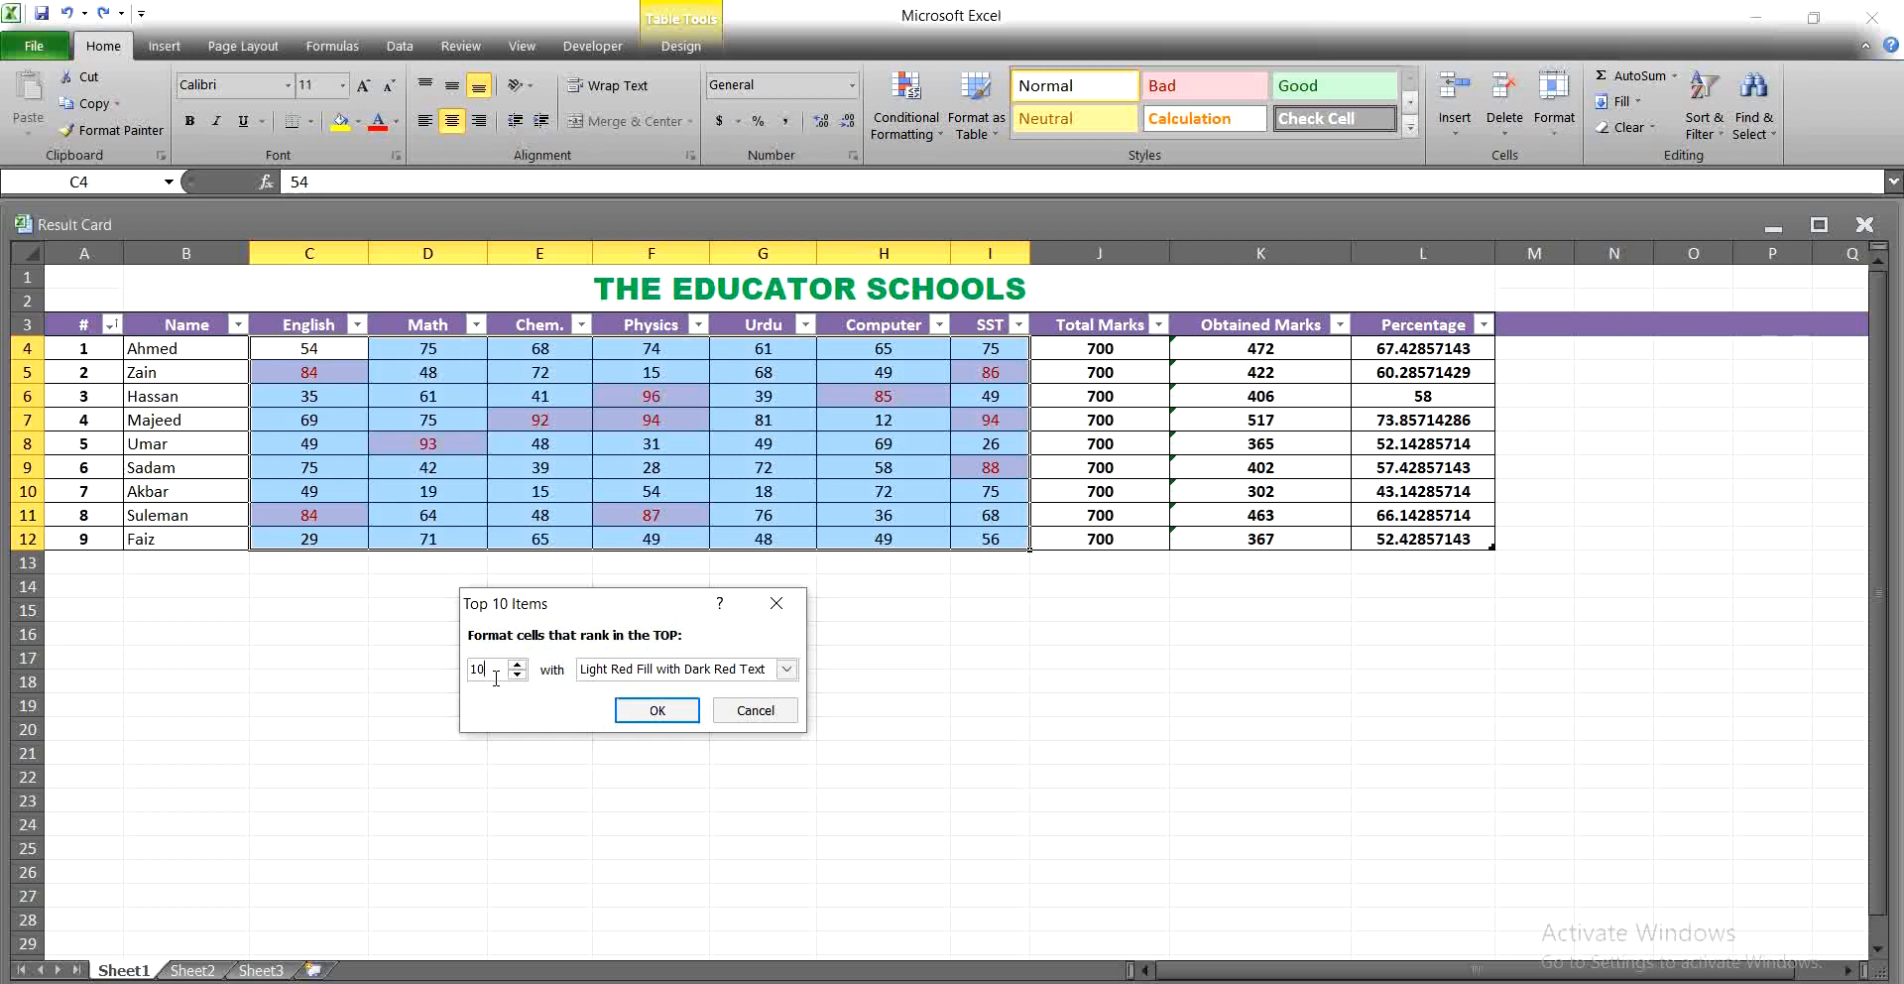
key("BackSpace")
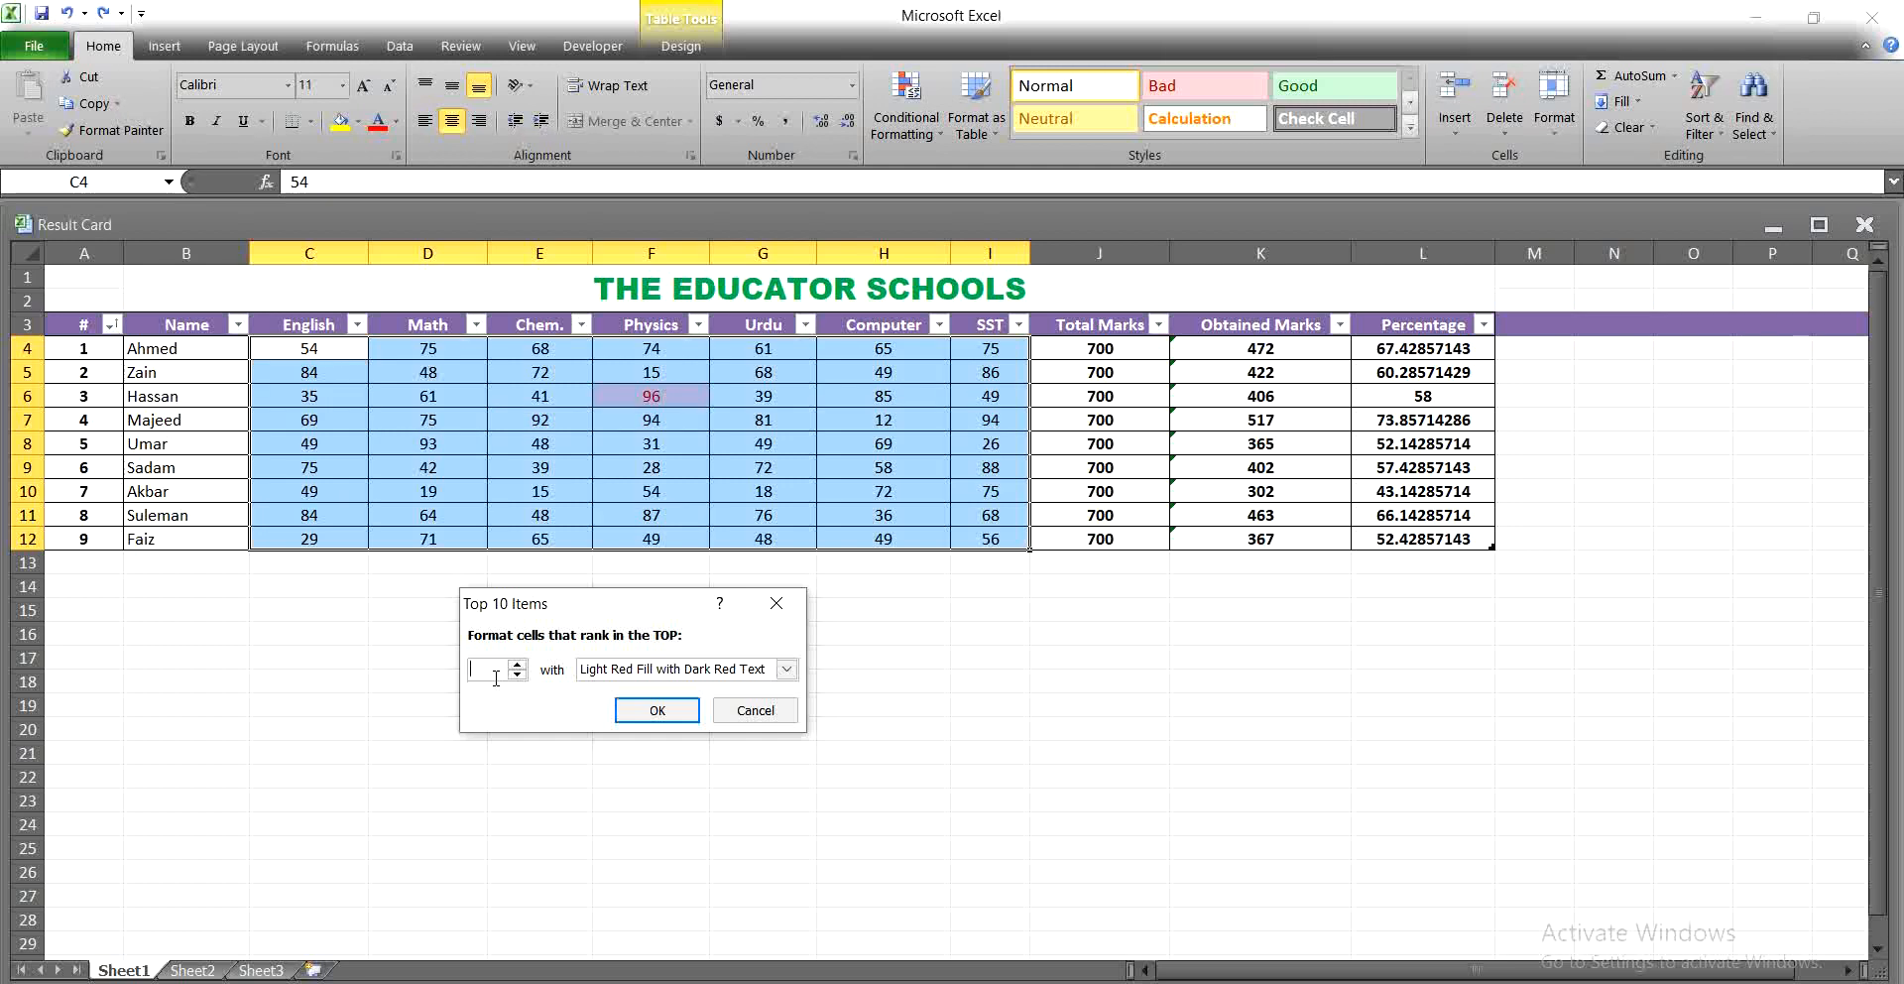
type("5")
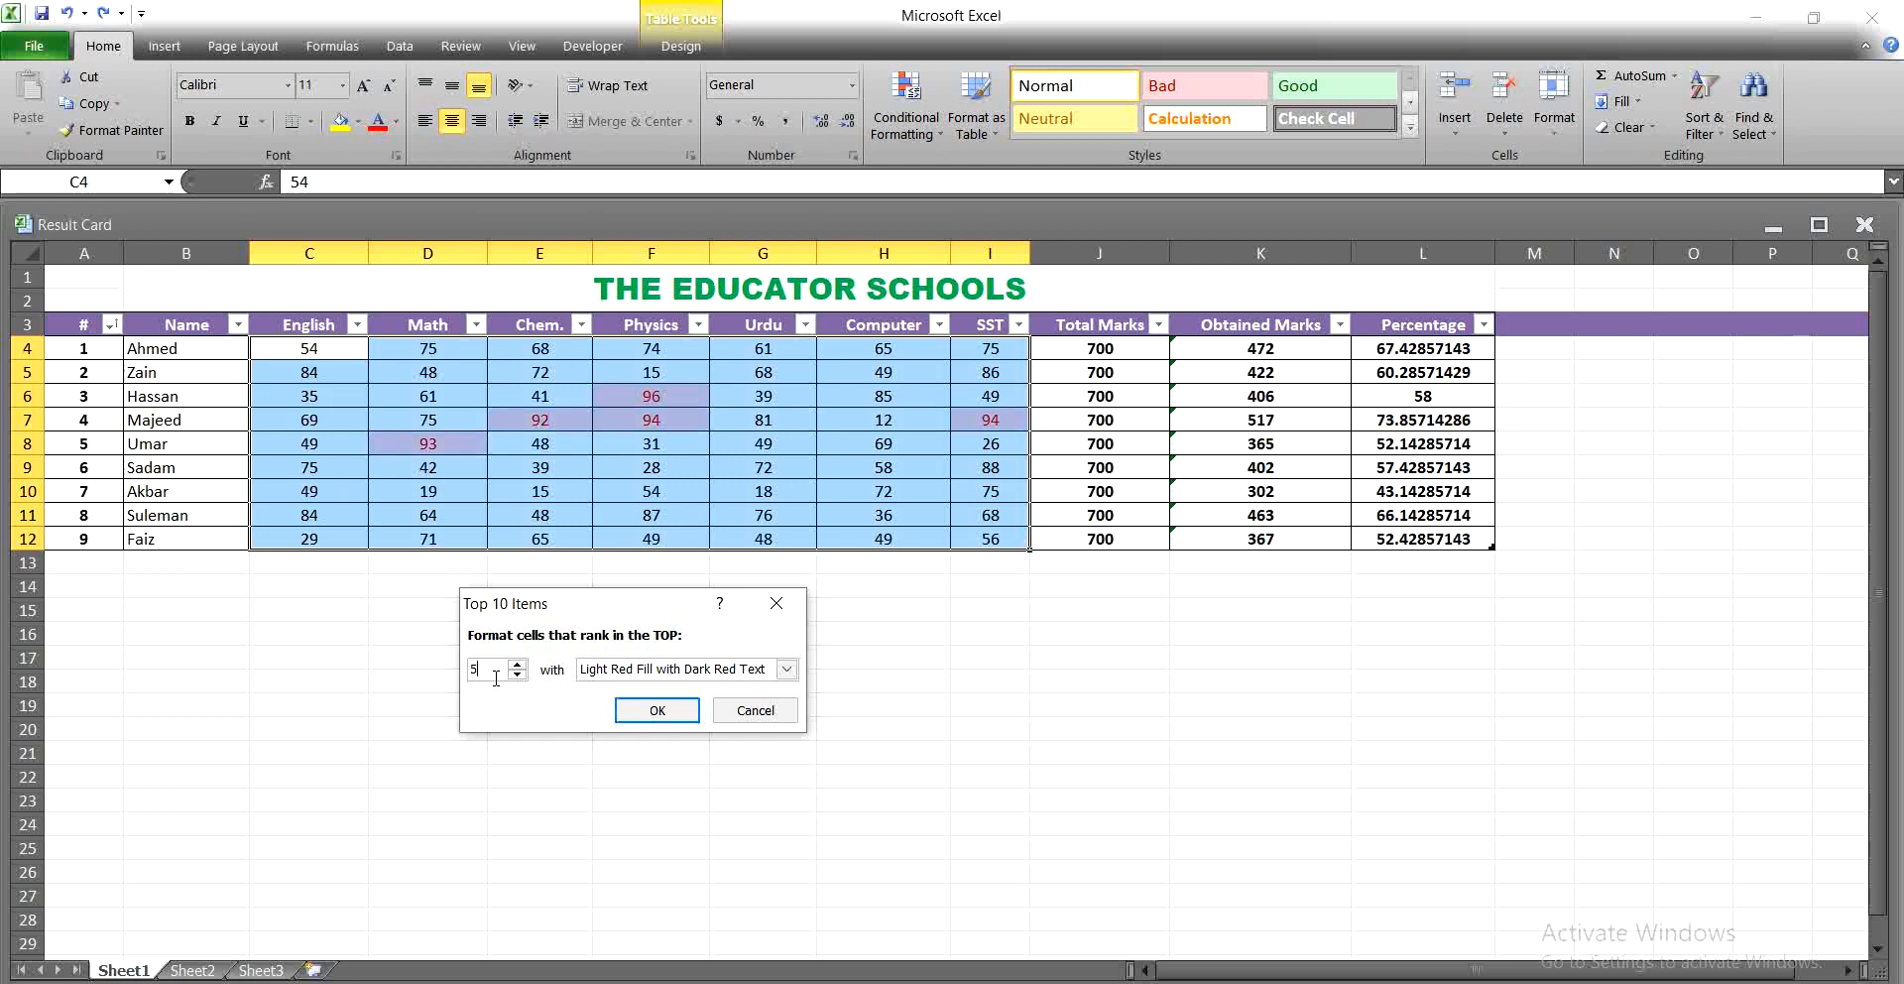
left_click(655, 710)
left_click(627, 739)
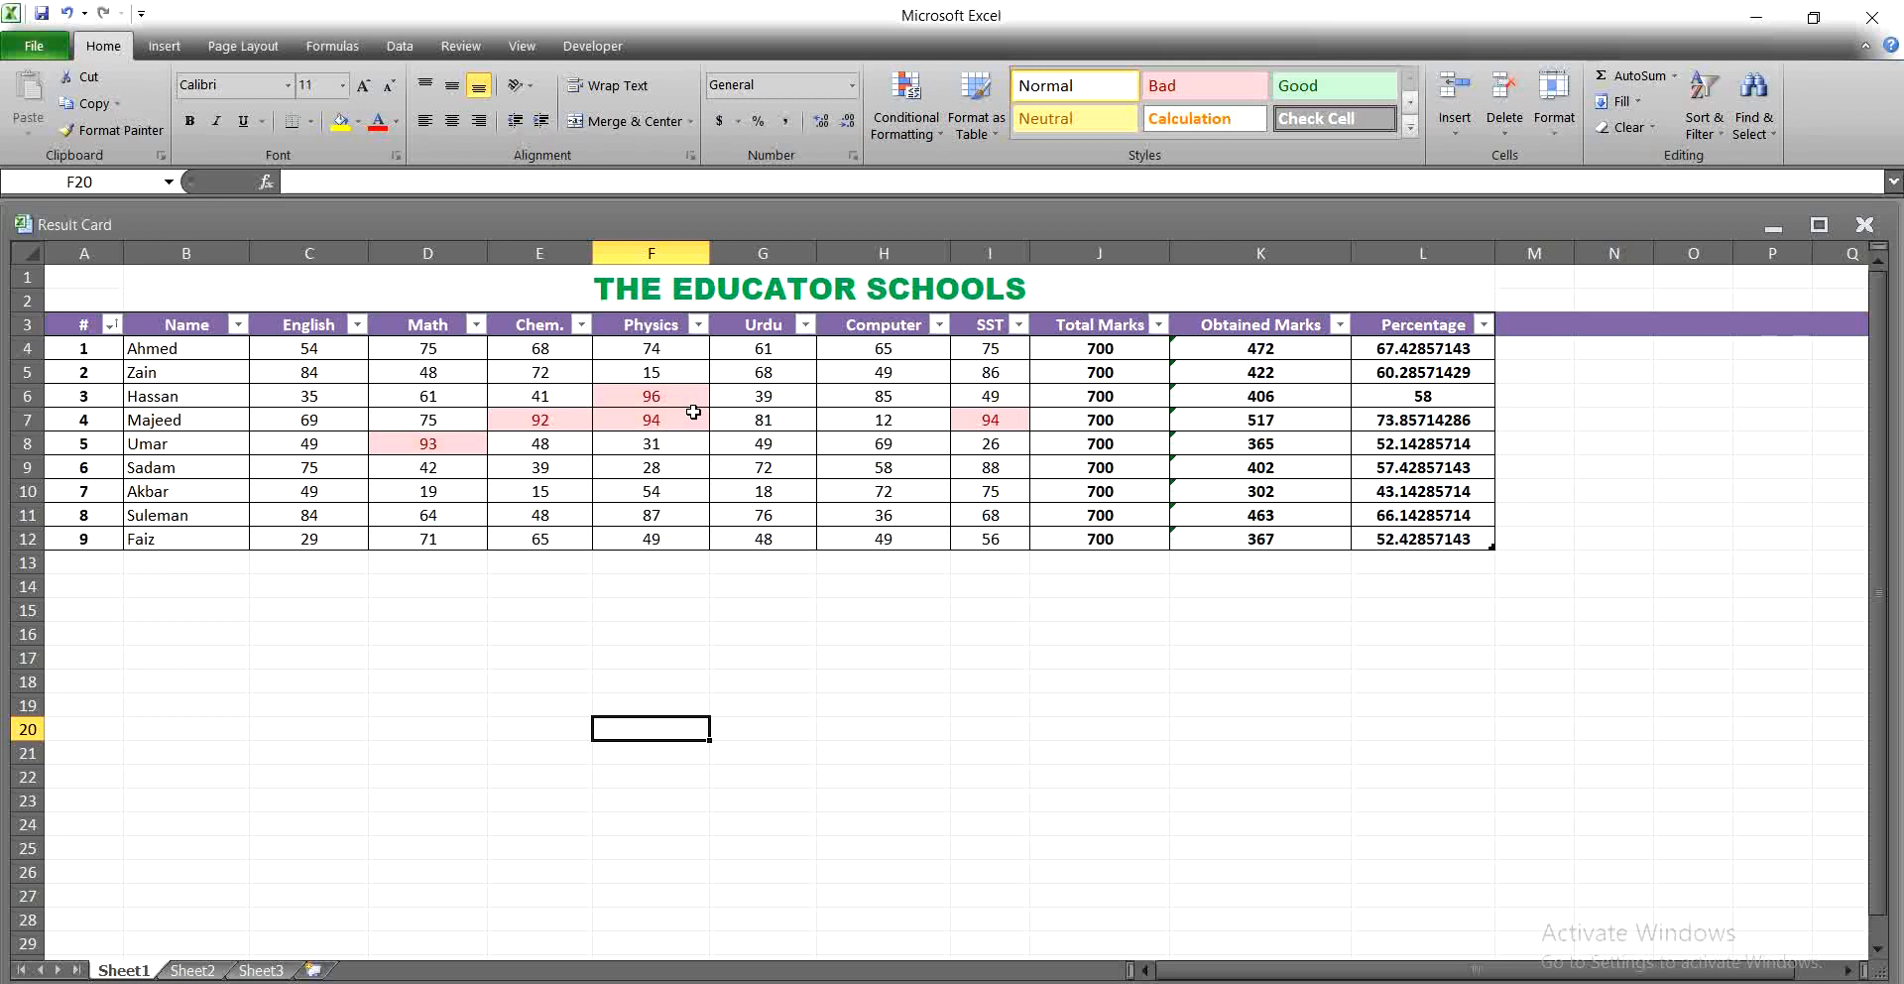
key("ctrl+z")
- Preview a Top 10% rule set to 5 percent on the subject marks and cancel it
left_click(907, 137)
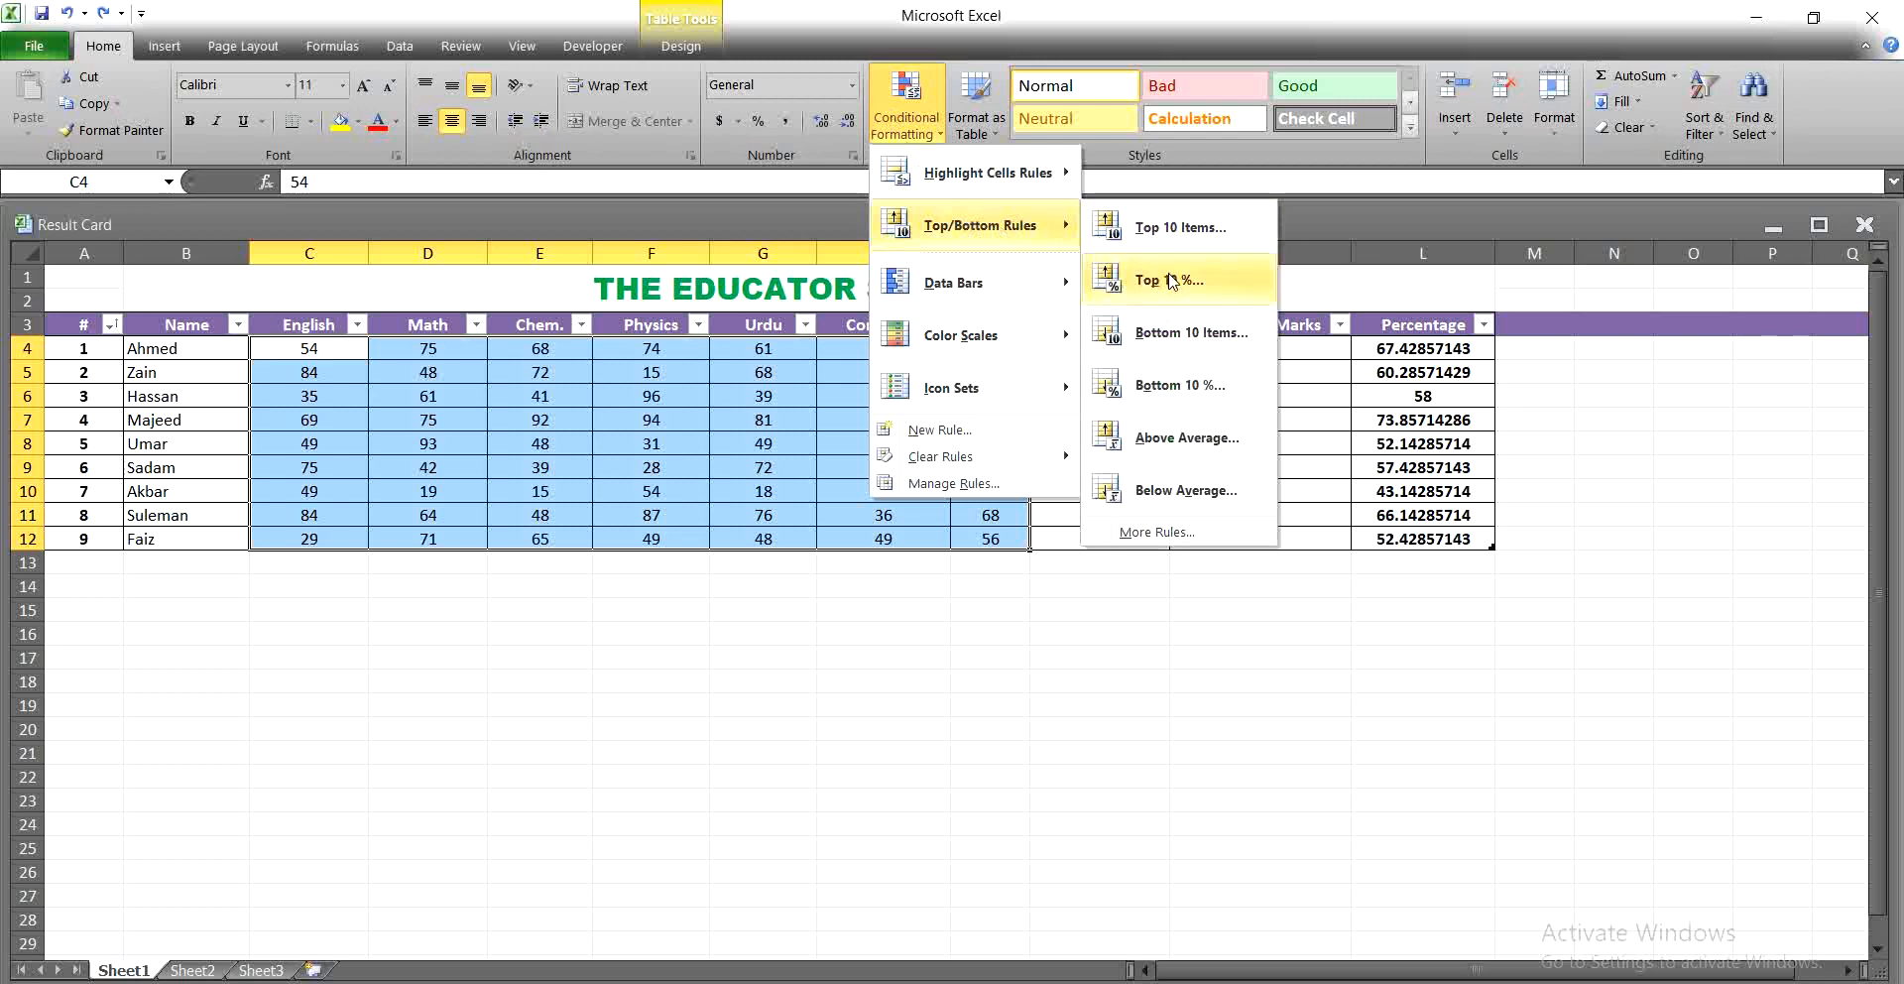
left_click(1171, 281)
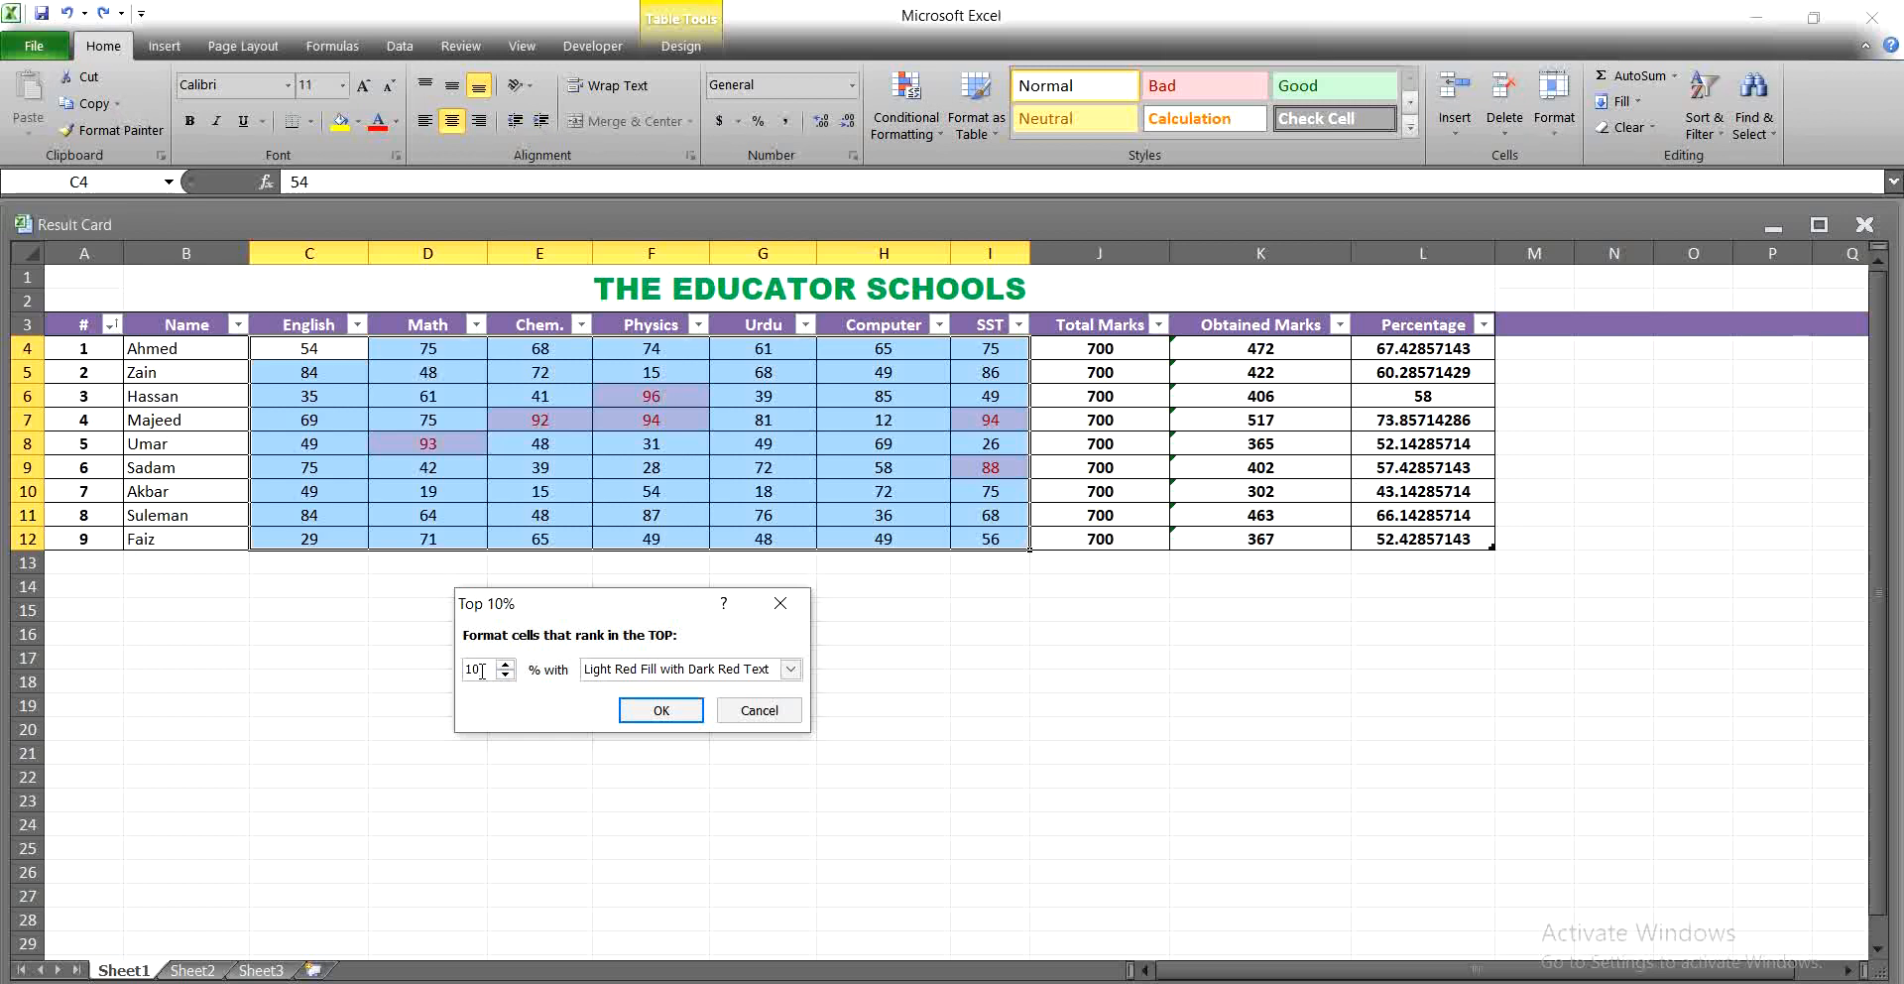
key("BackSpace")
key("BackSpace")
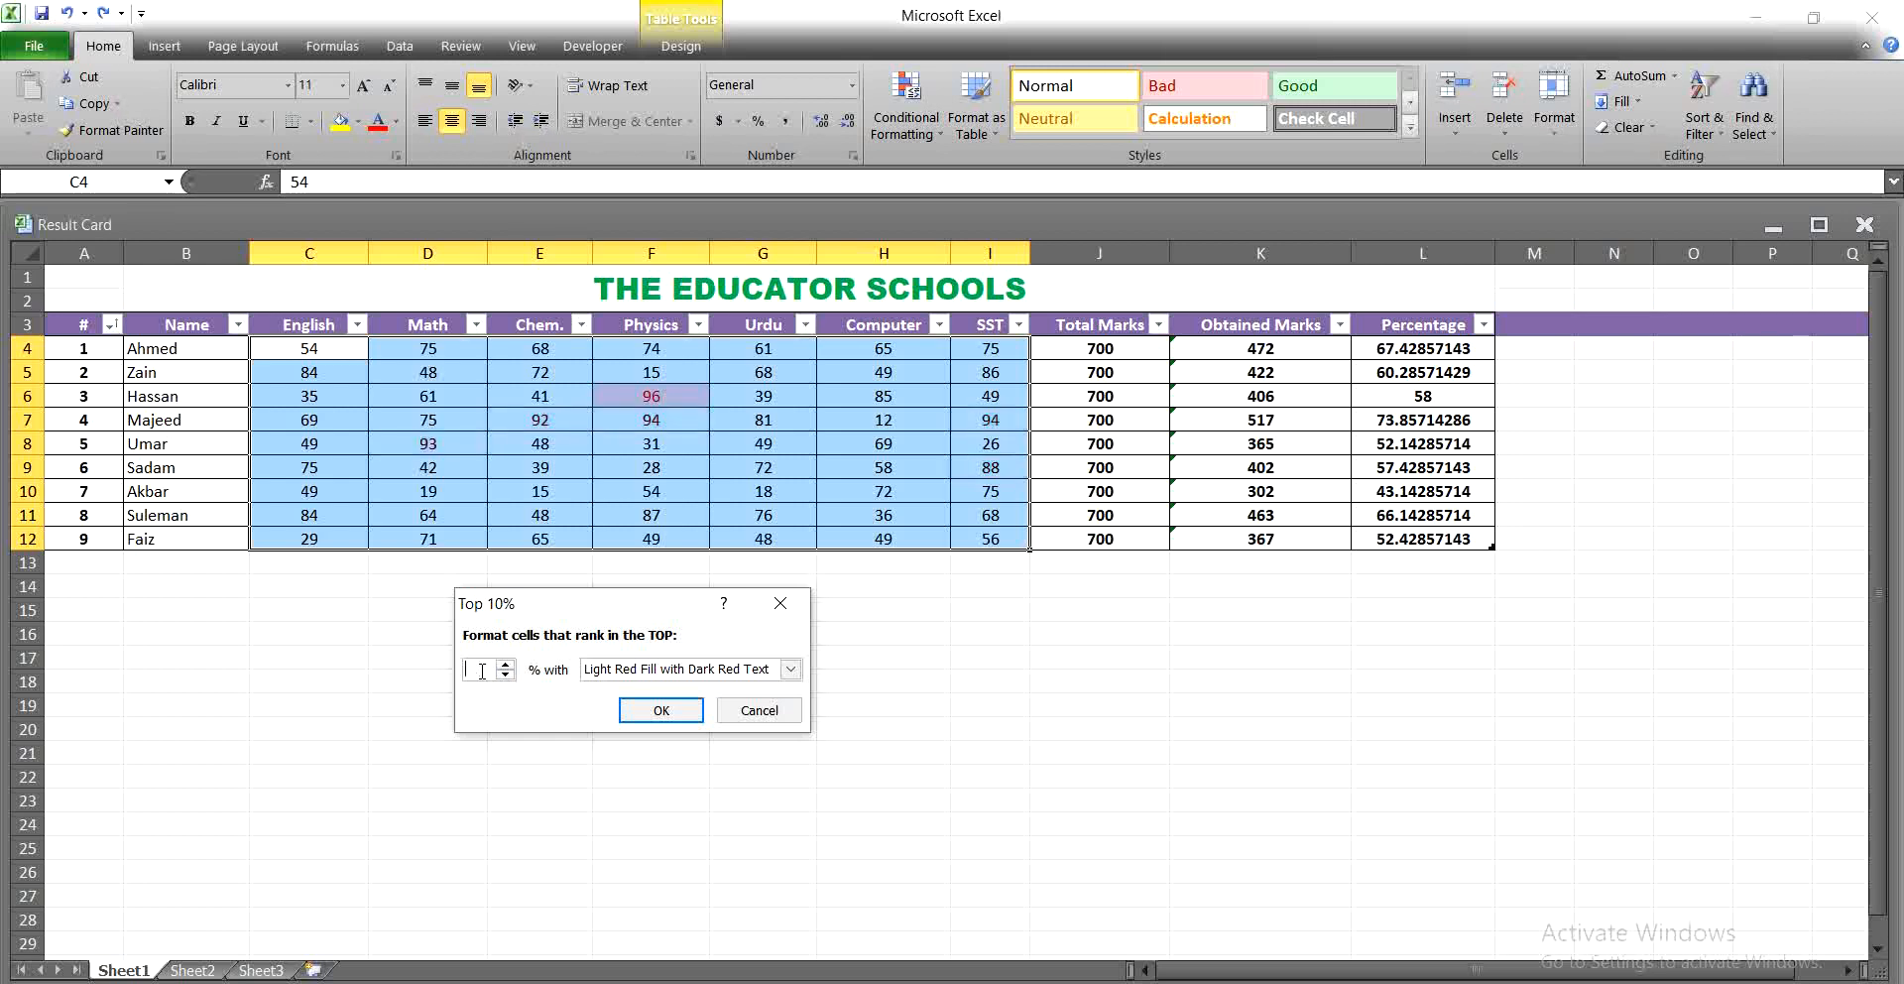
type("5")
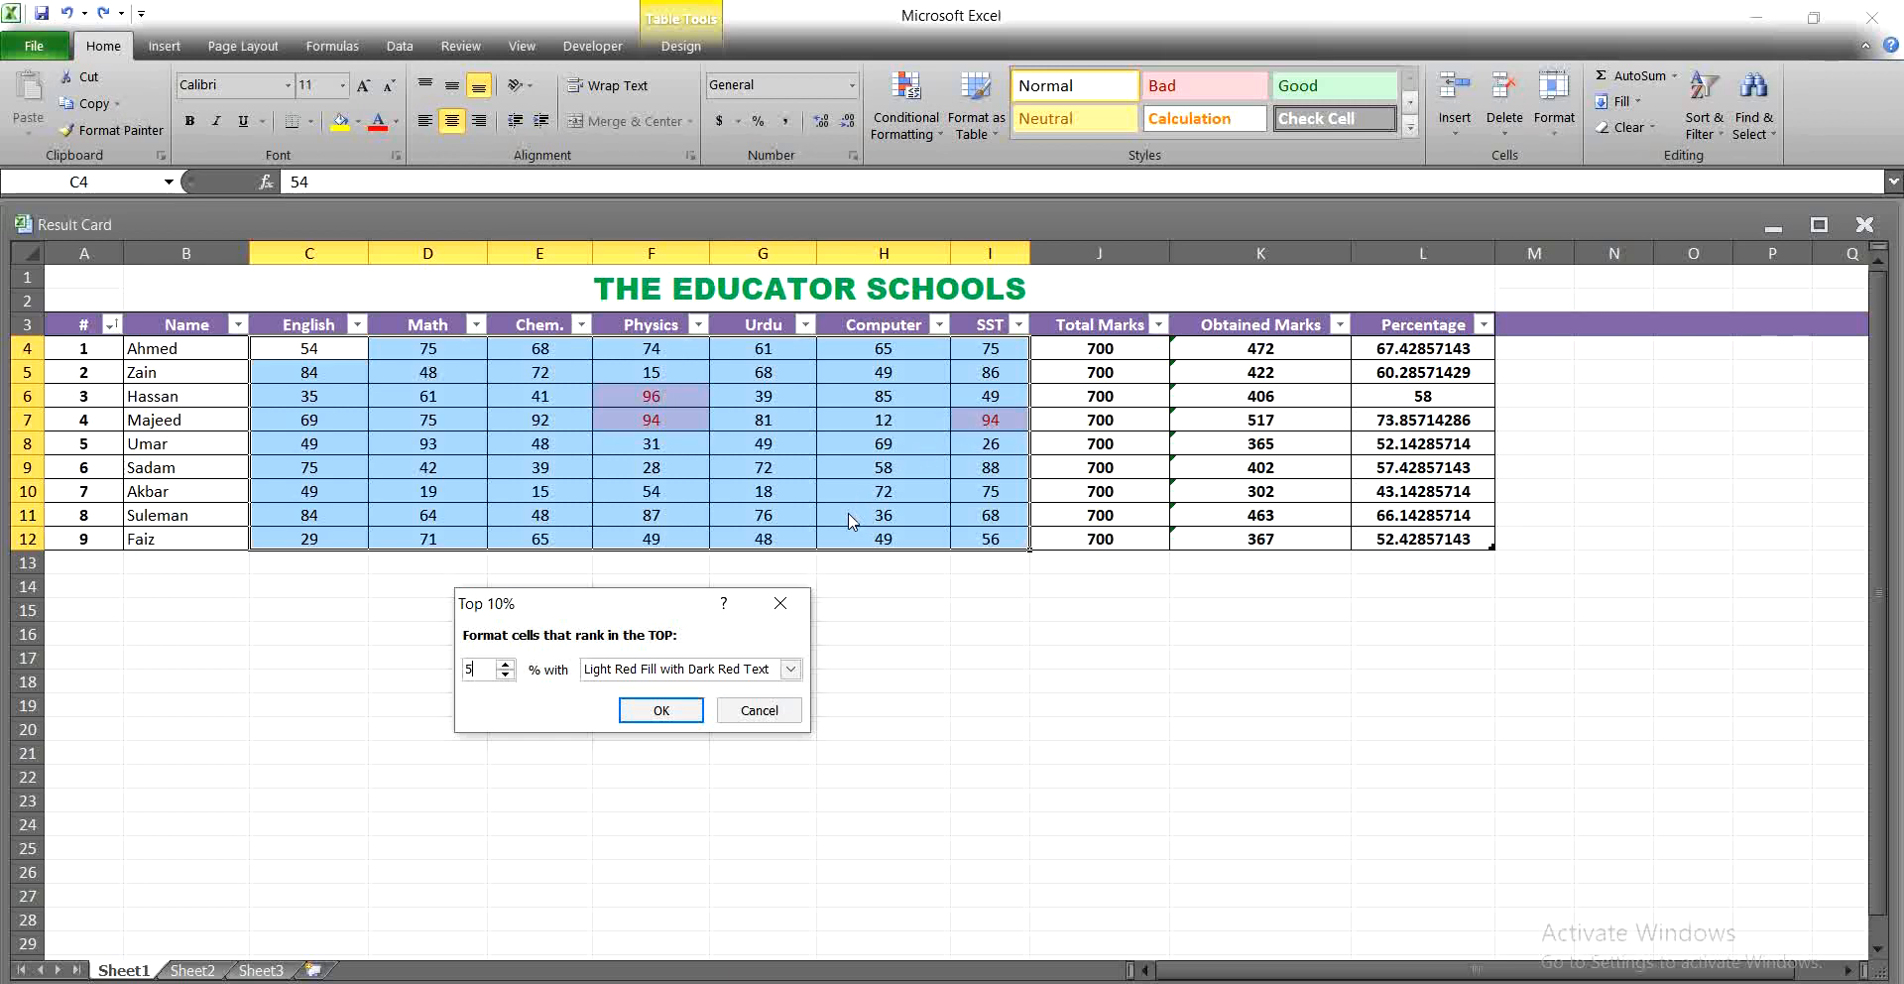
left_click(774, 613)
- Preview a Bottom 10 Items rule set to 5 items on the subject marks and cancel it
left_click(916, 145)
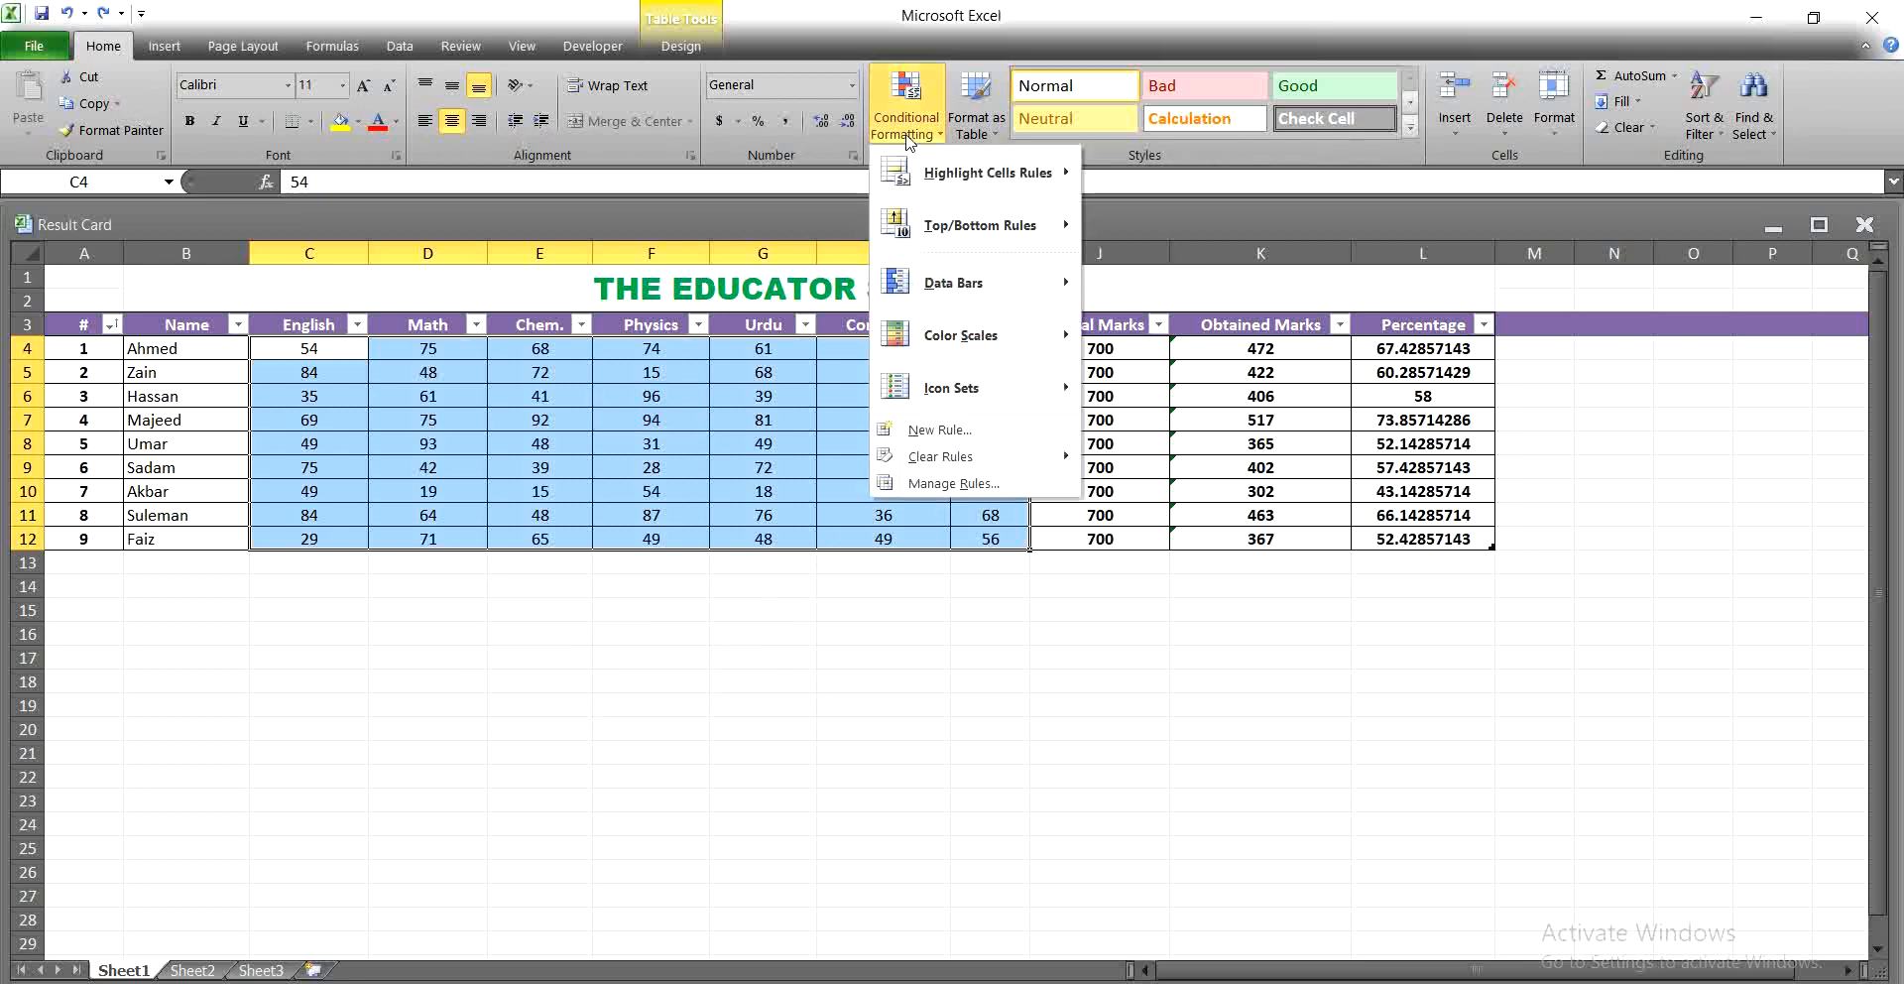
mouse_move(982, 227)
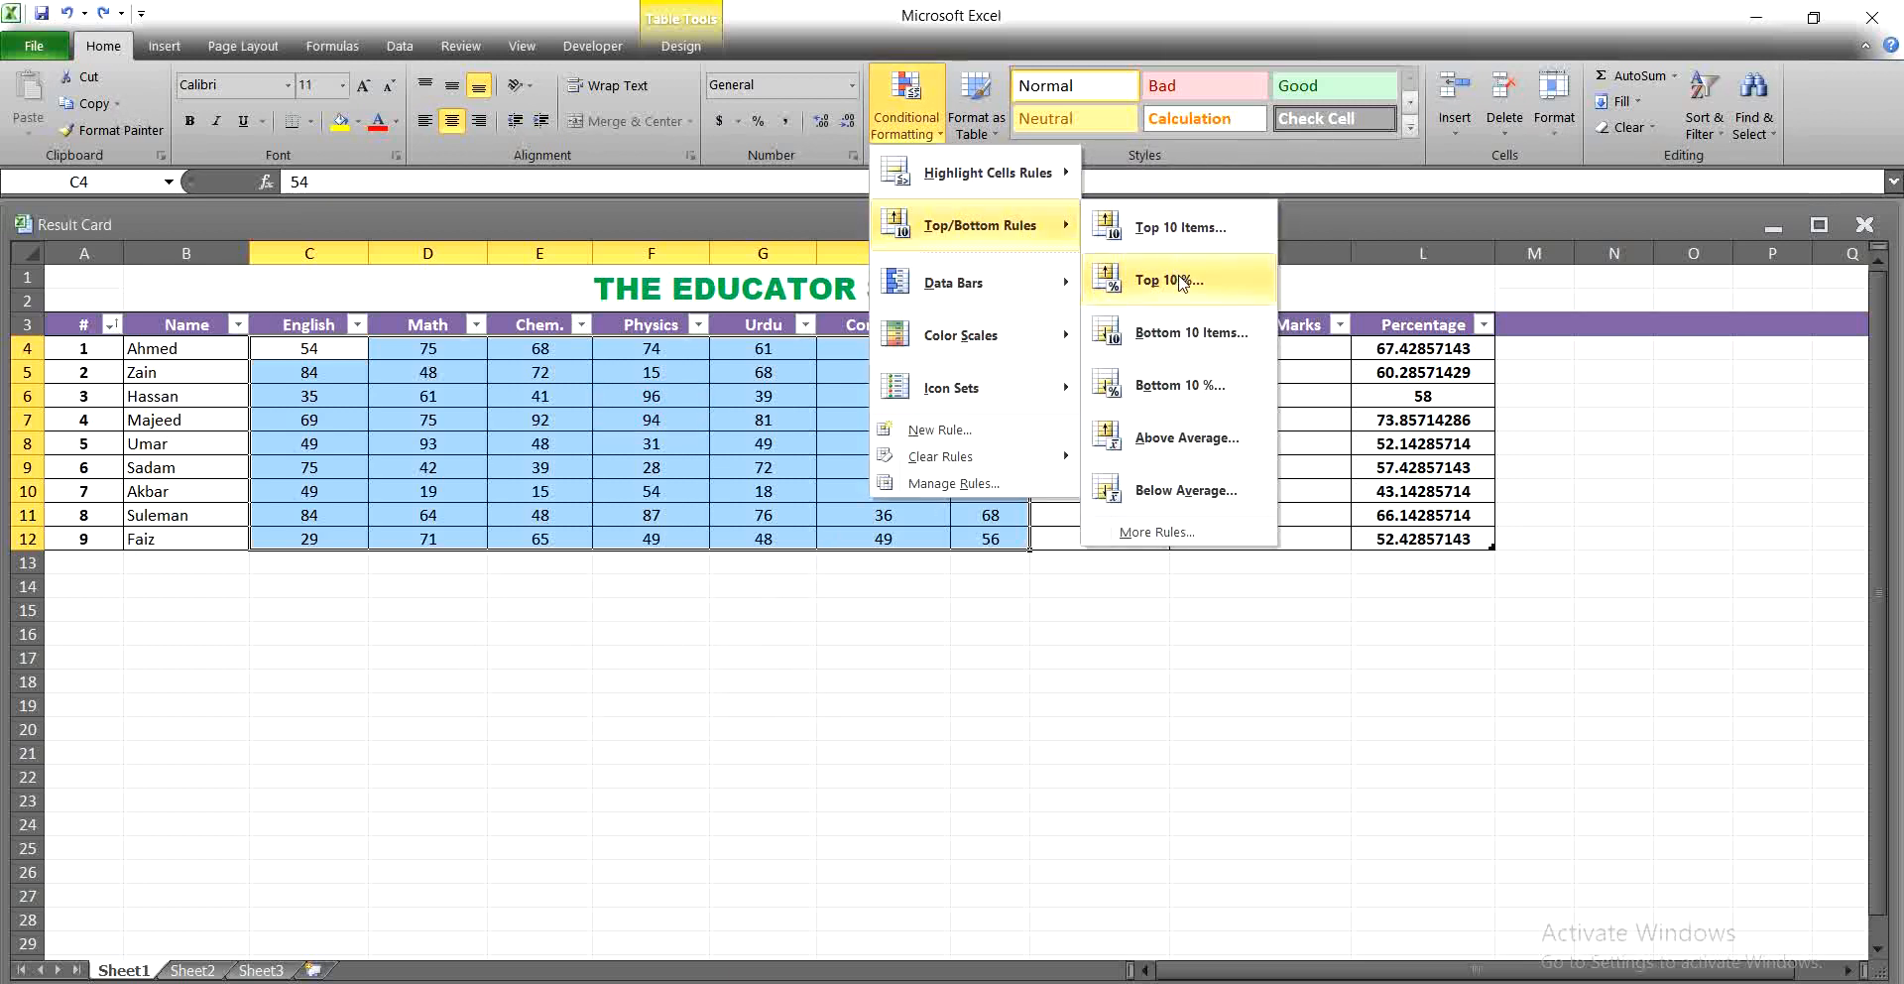
left_click(1193, 335)
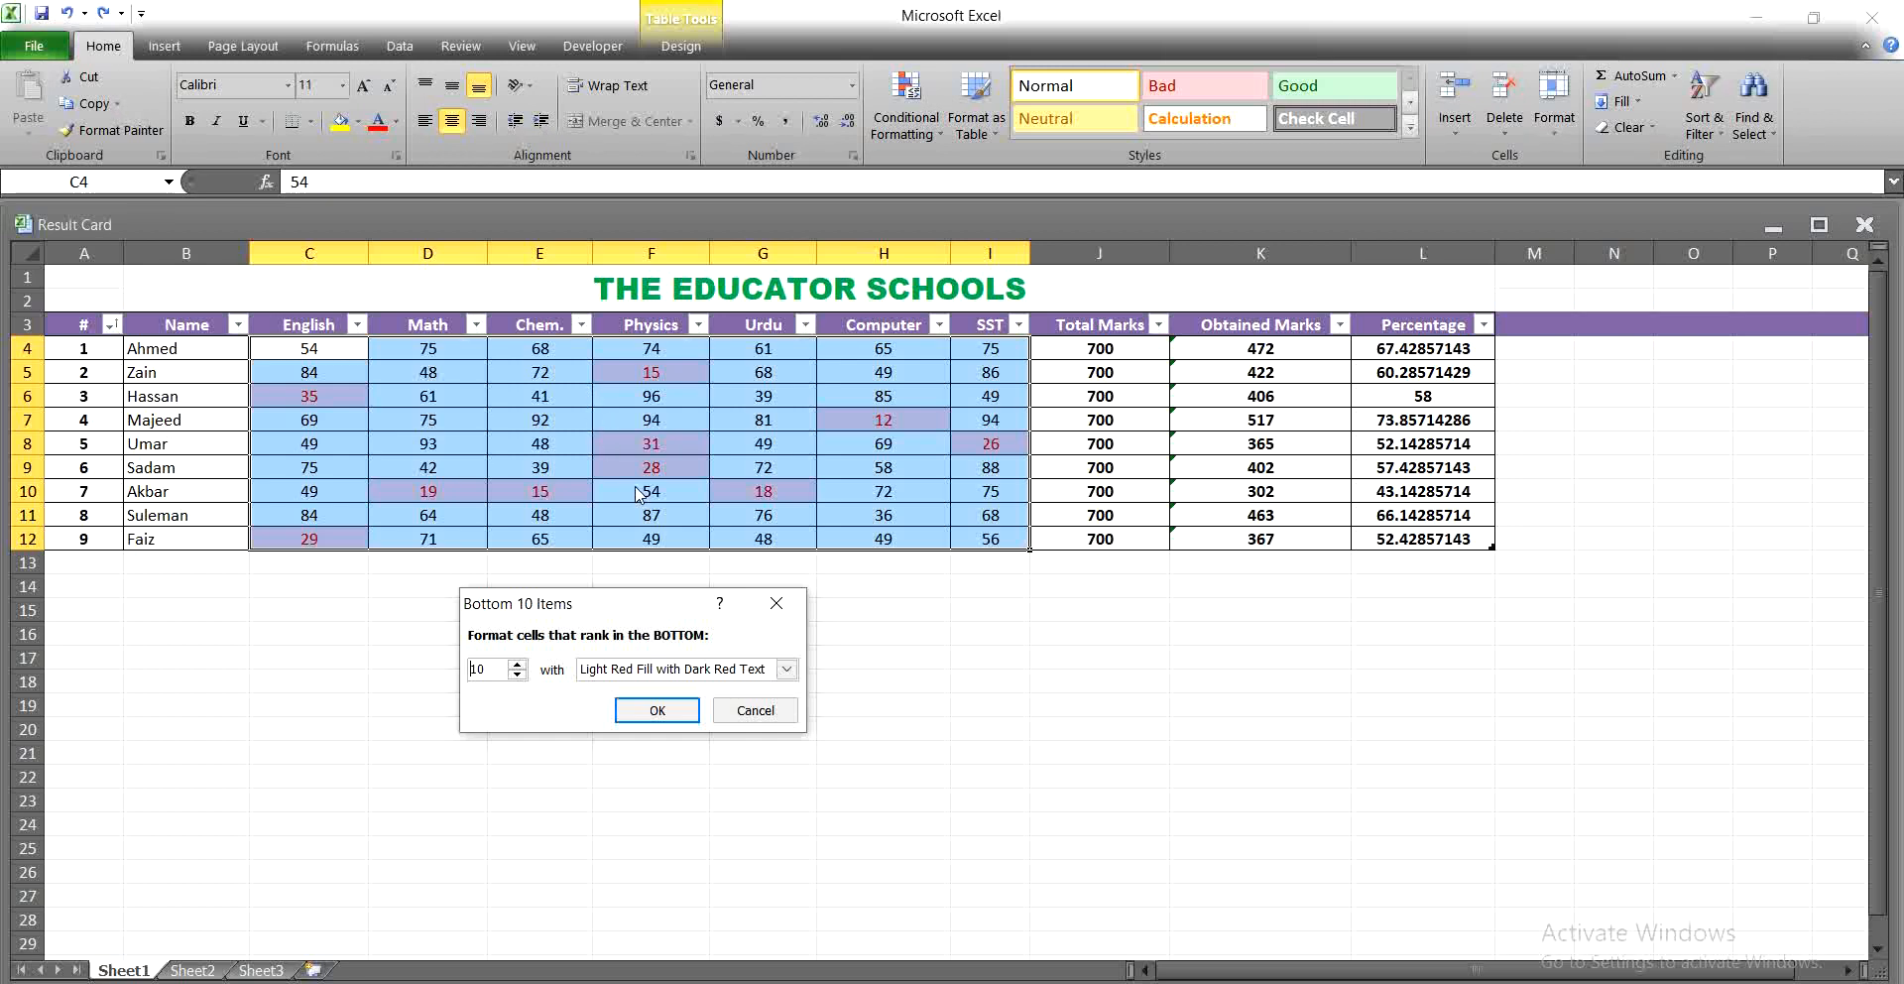
left_click(516, 677)
left_click(517, 678)
left_click(517, 677)
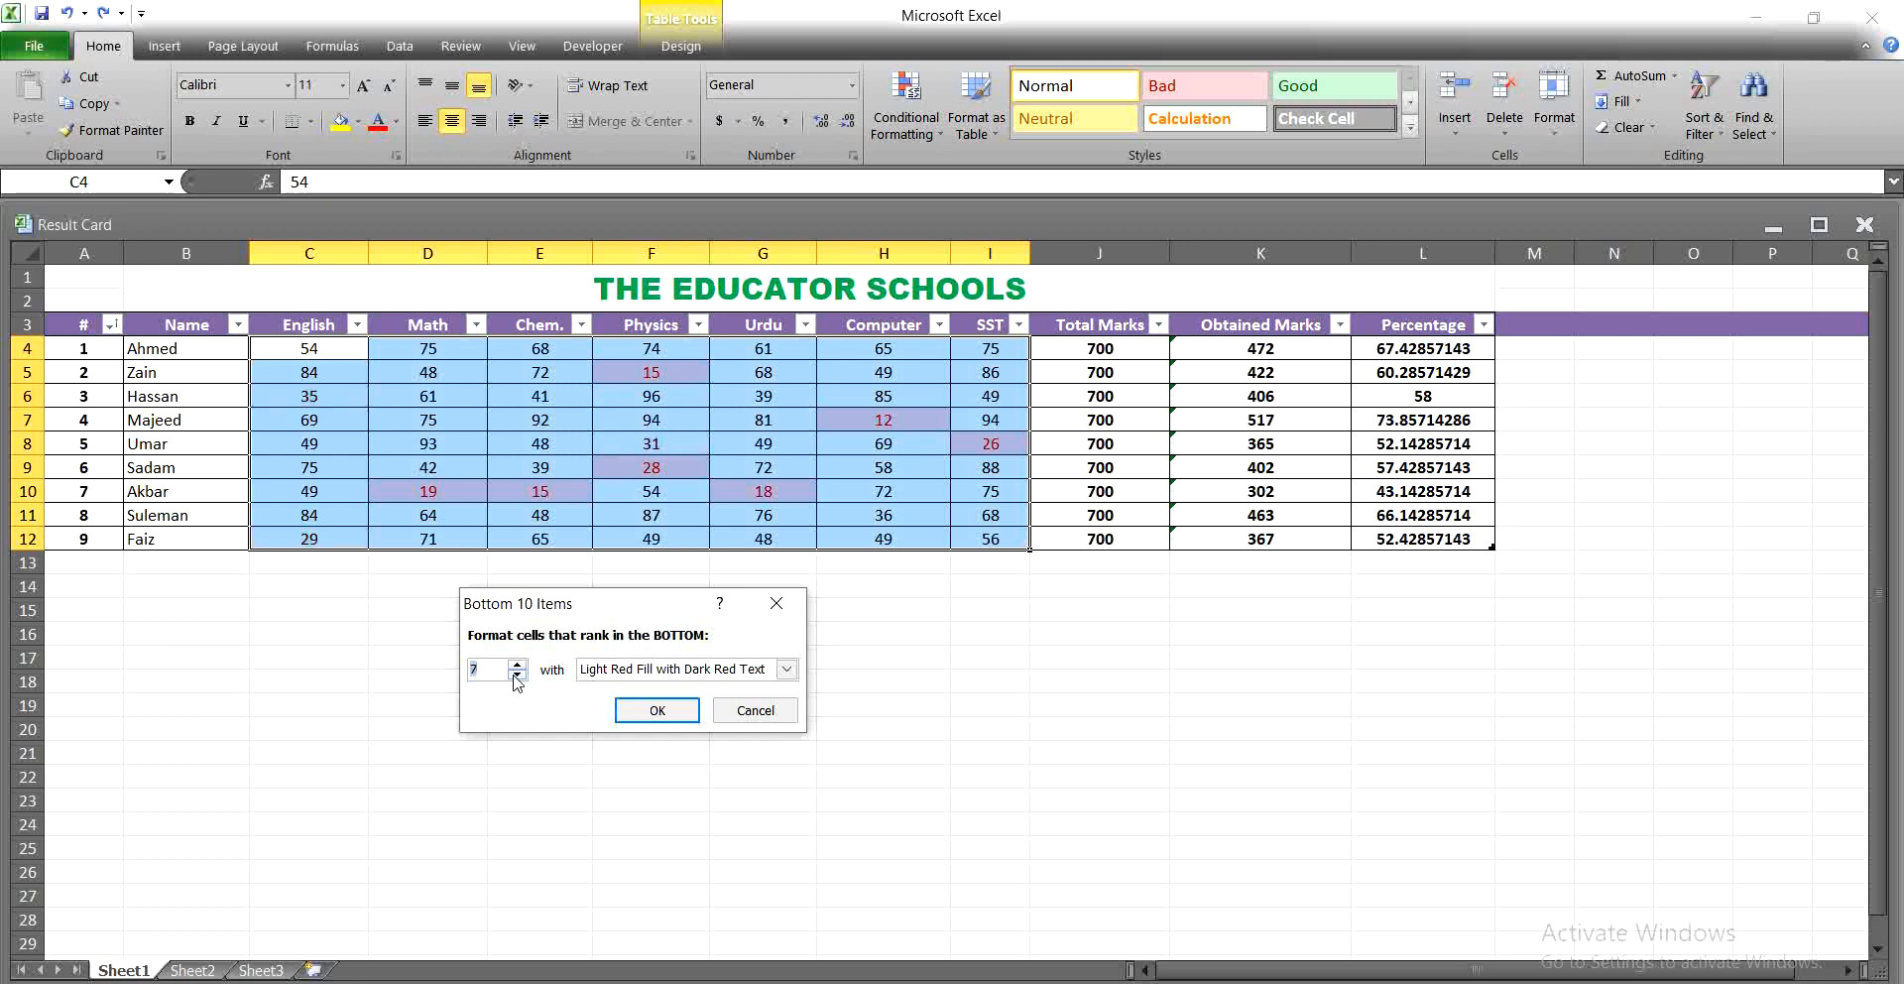
left_click(517, 677)
left_click(516, 676)
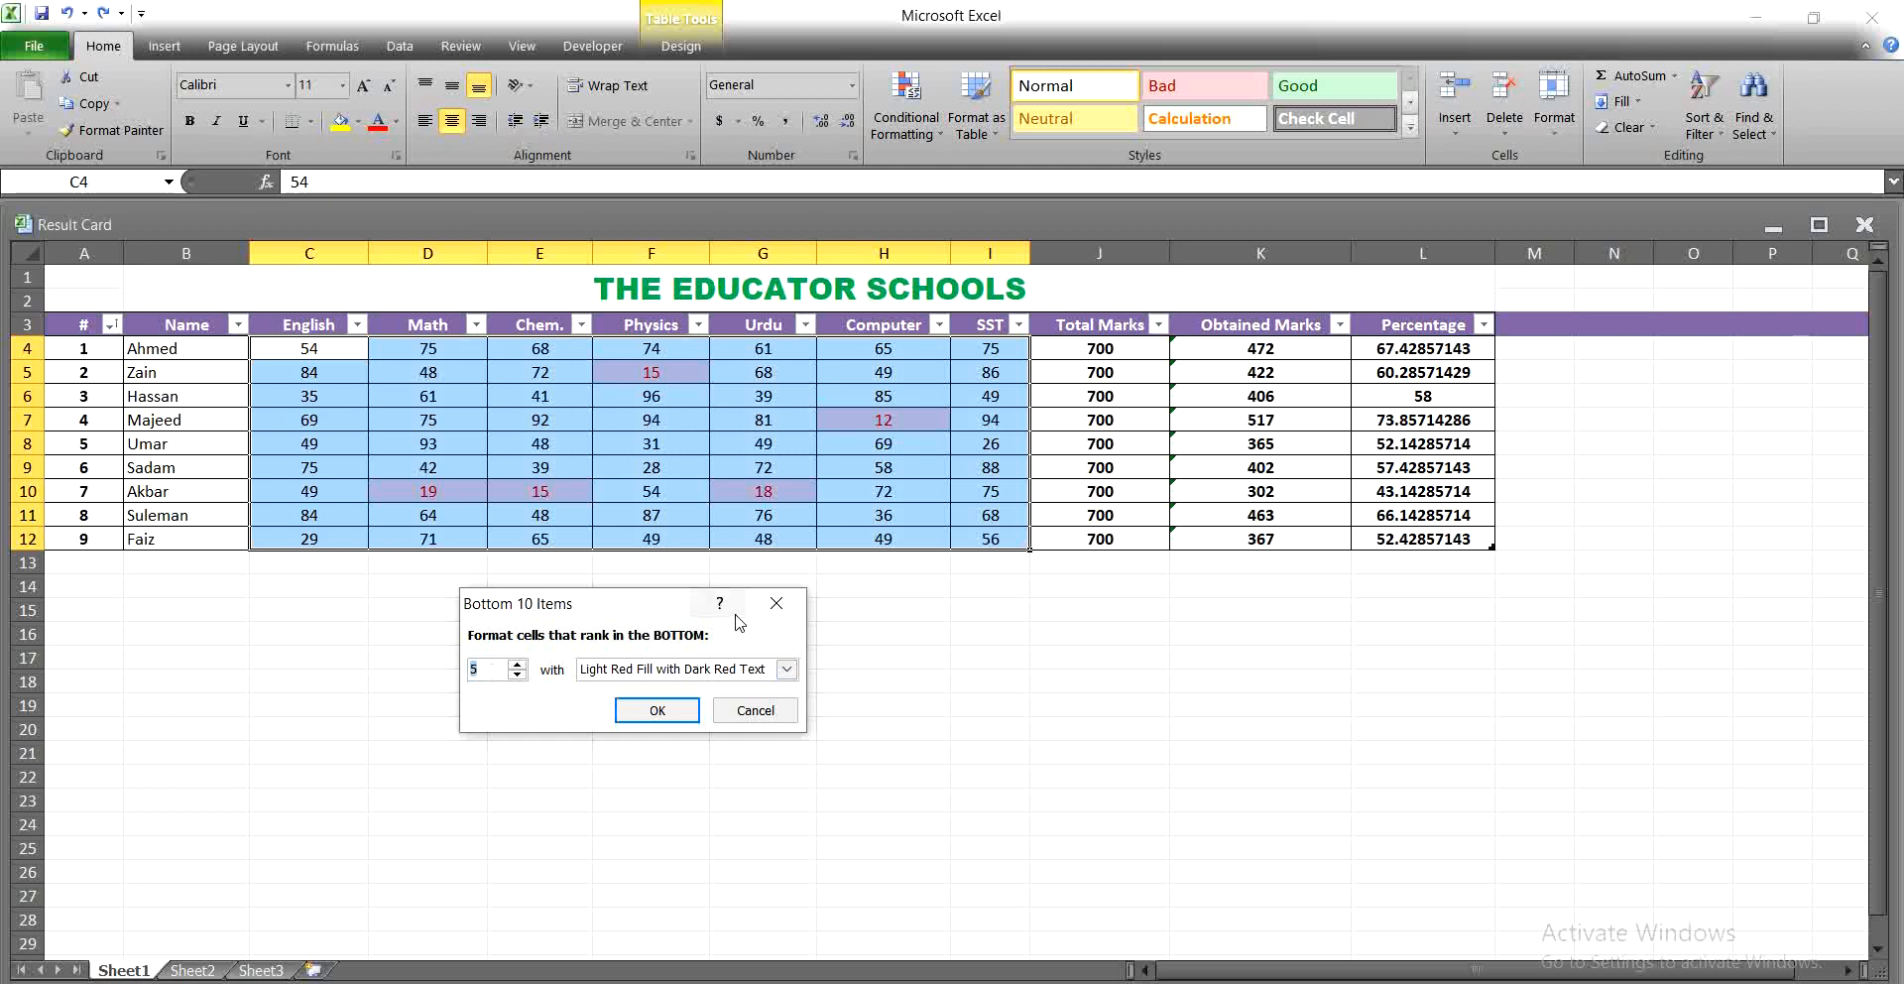
left_click(767, 615)
- Preview a Bottom 10% rule at 10 percent on the subject marks and cancel it
left_click(918, 109)
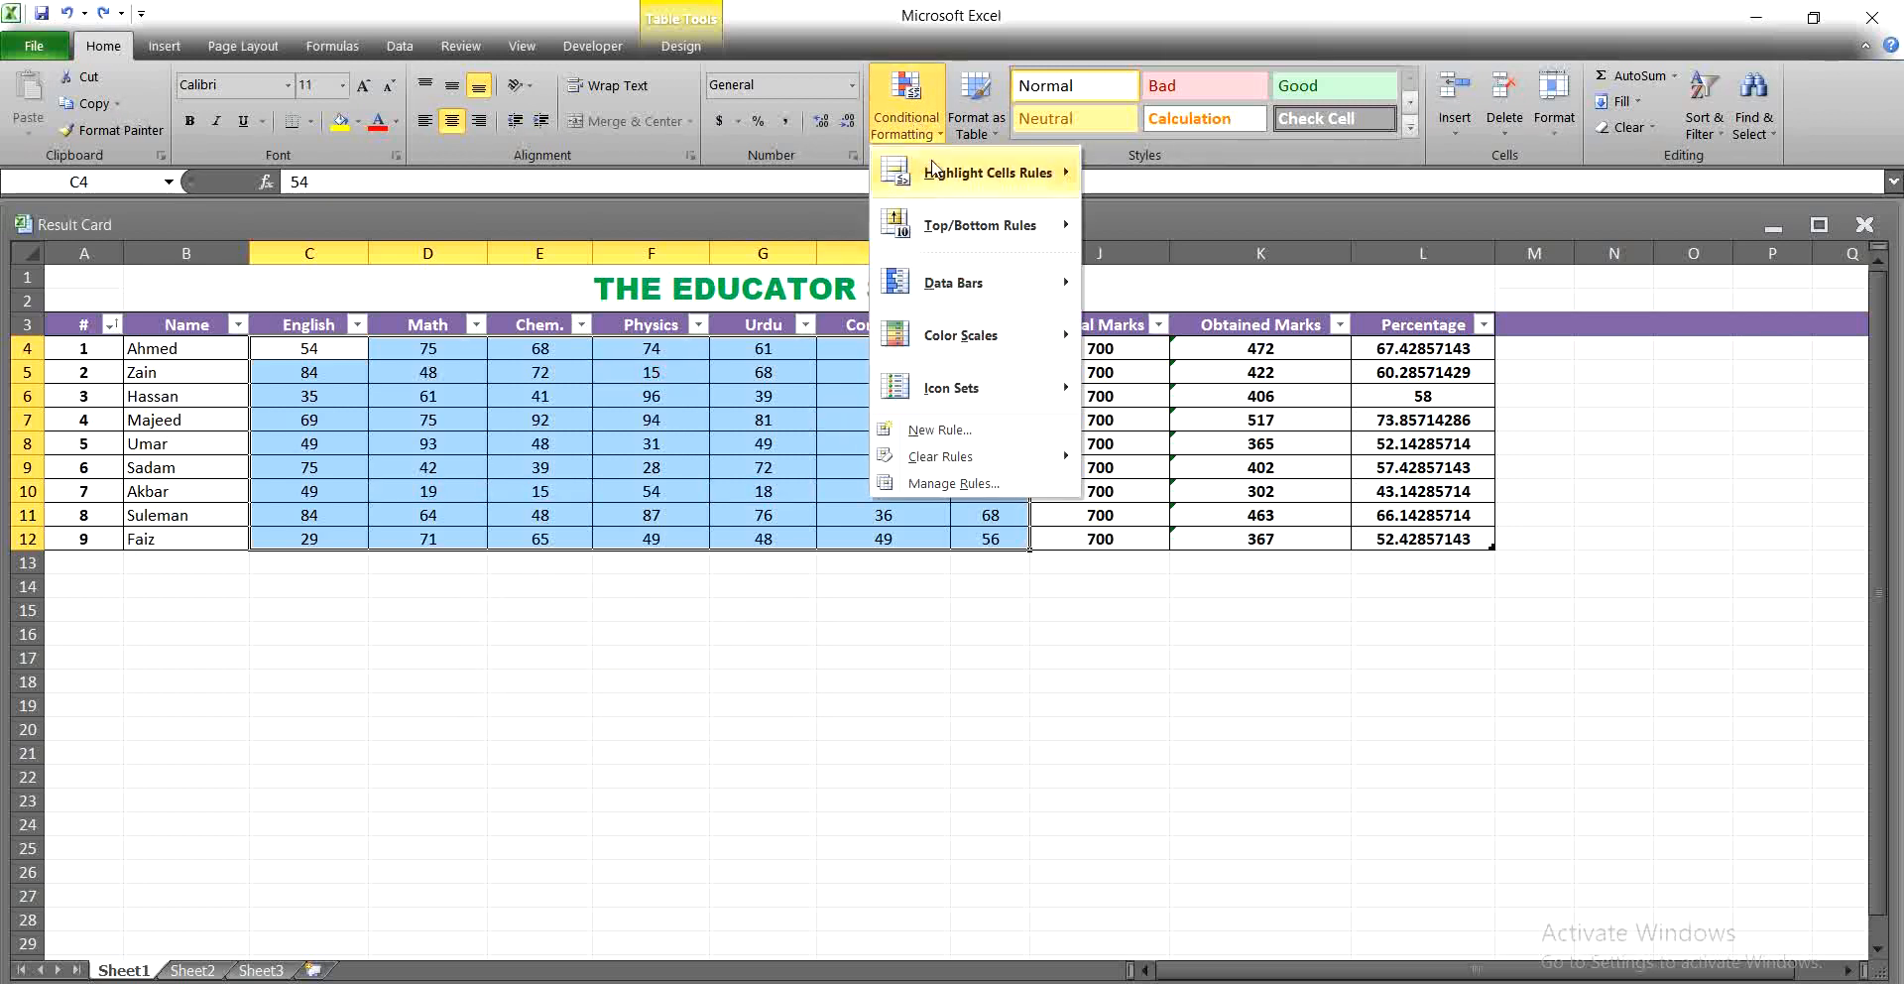
mouse_move(967, 218)
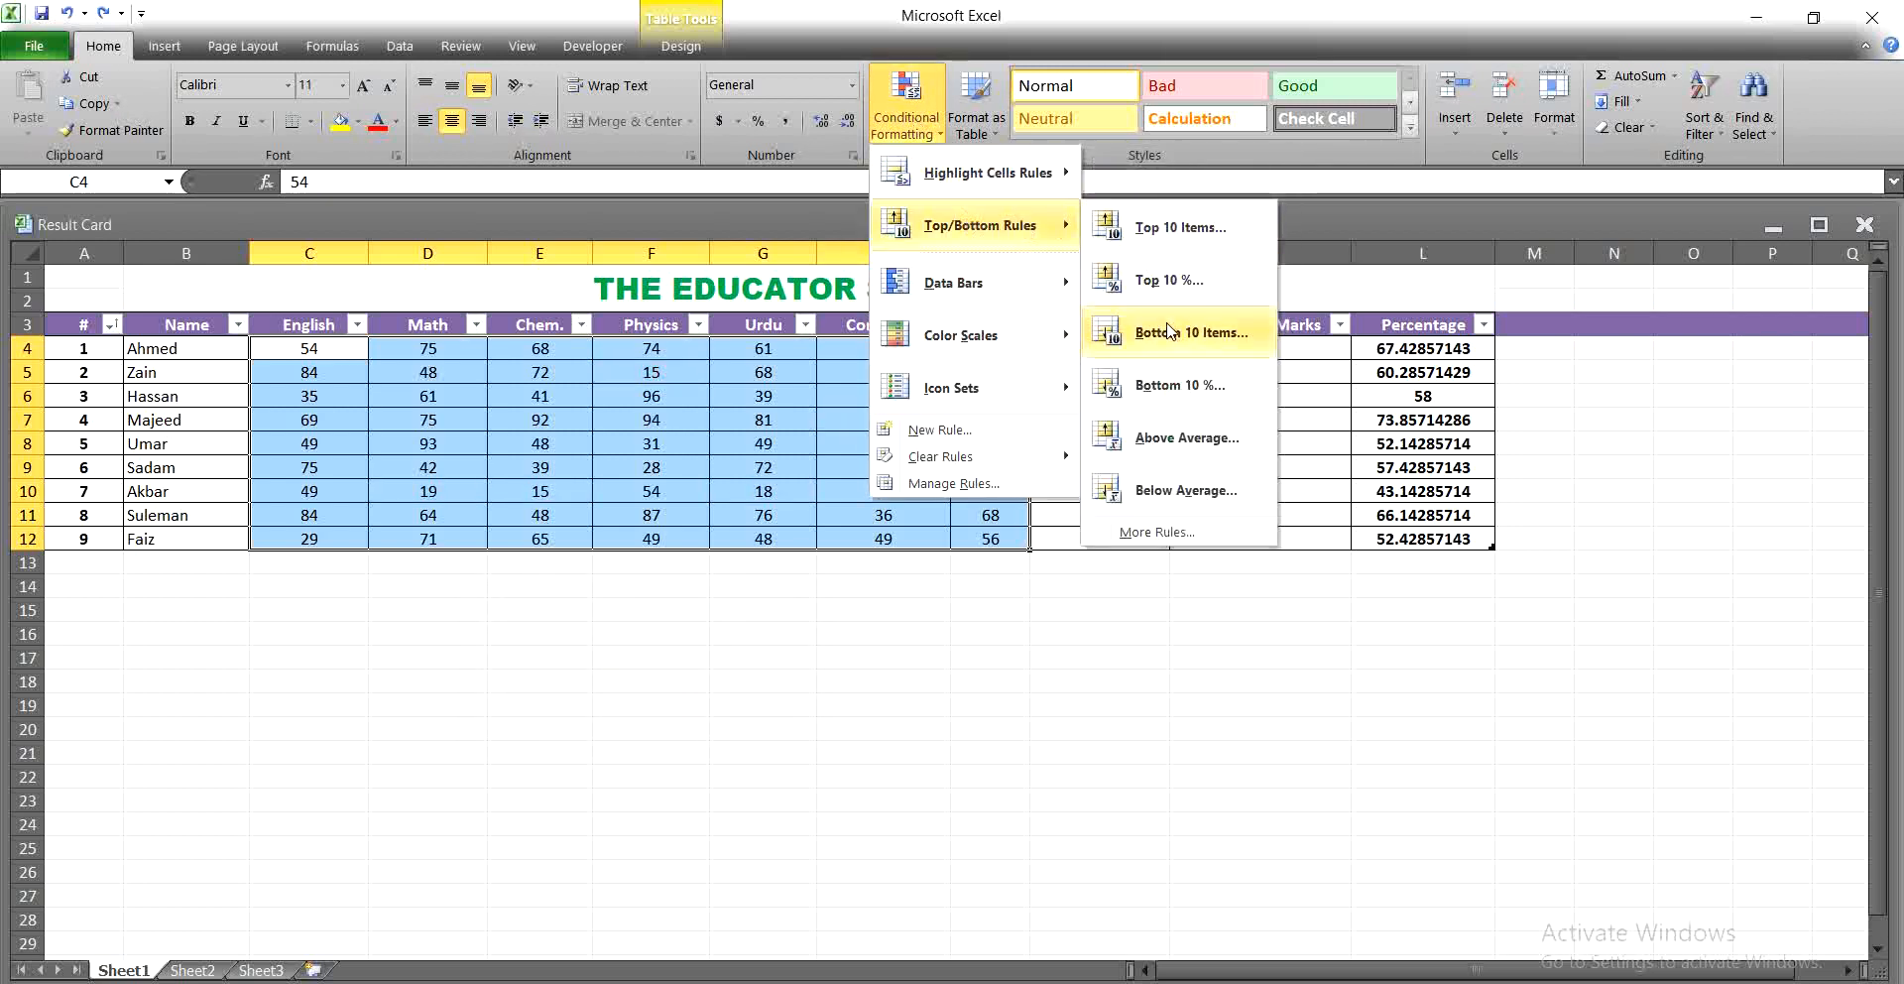
left_click(1170, 385)
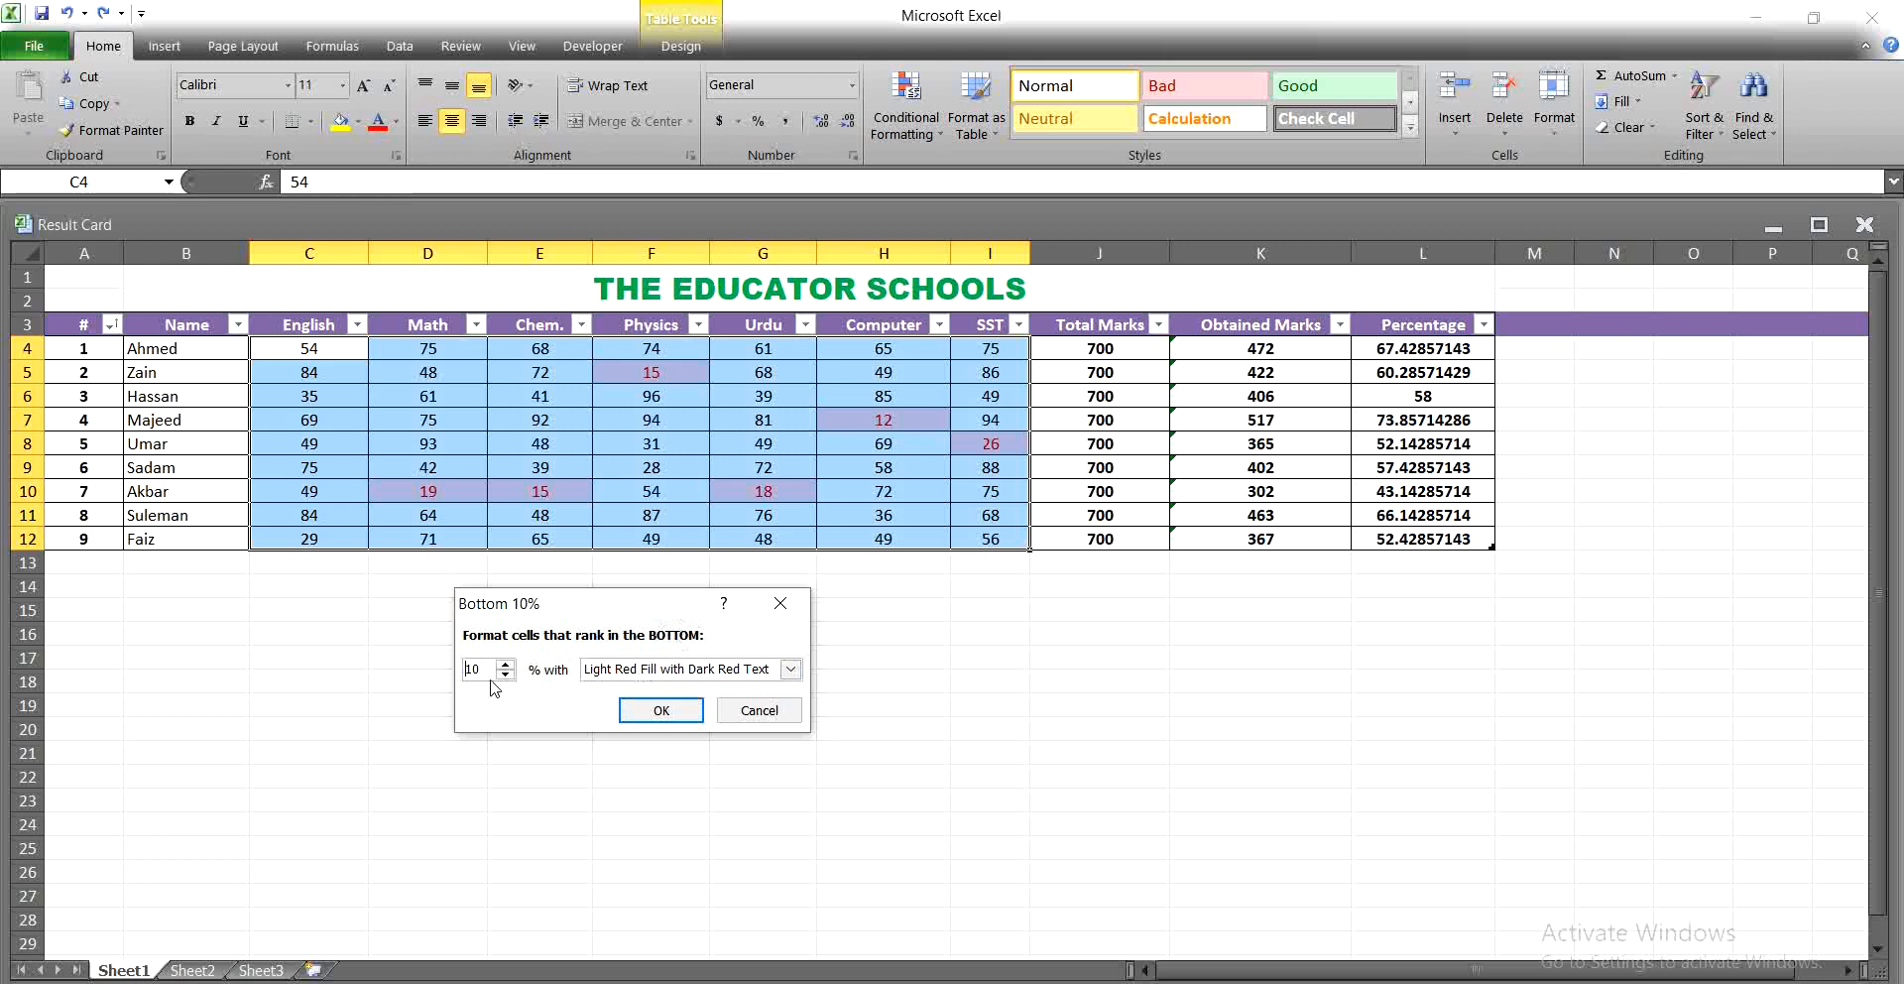
left_click(781, 603)
- Highlight the above-average subject marks with Light Red Fill with Dark Red Text, and undo the rule
left_click(904, 142)
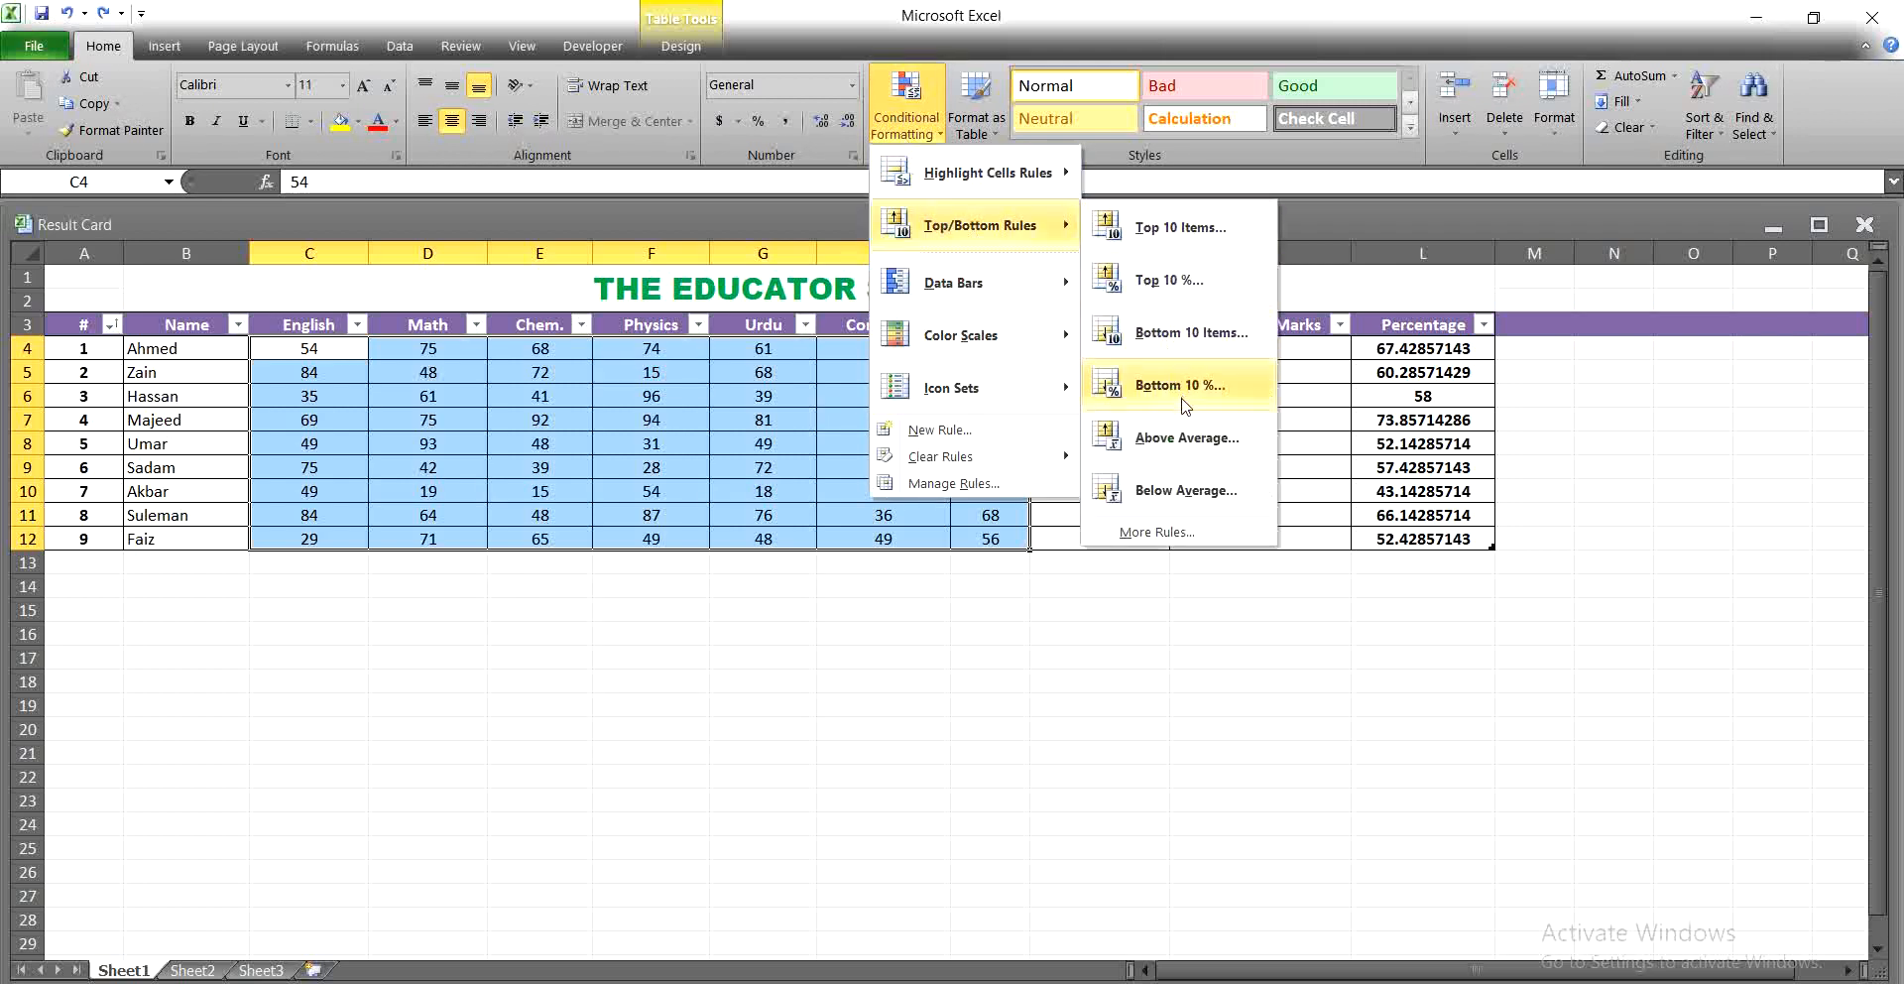
left_click(1230, 446)
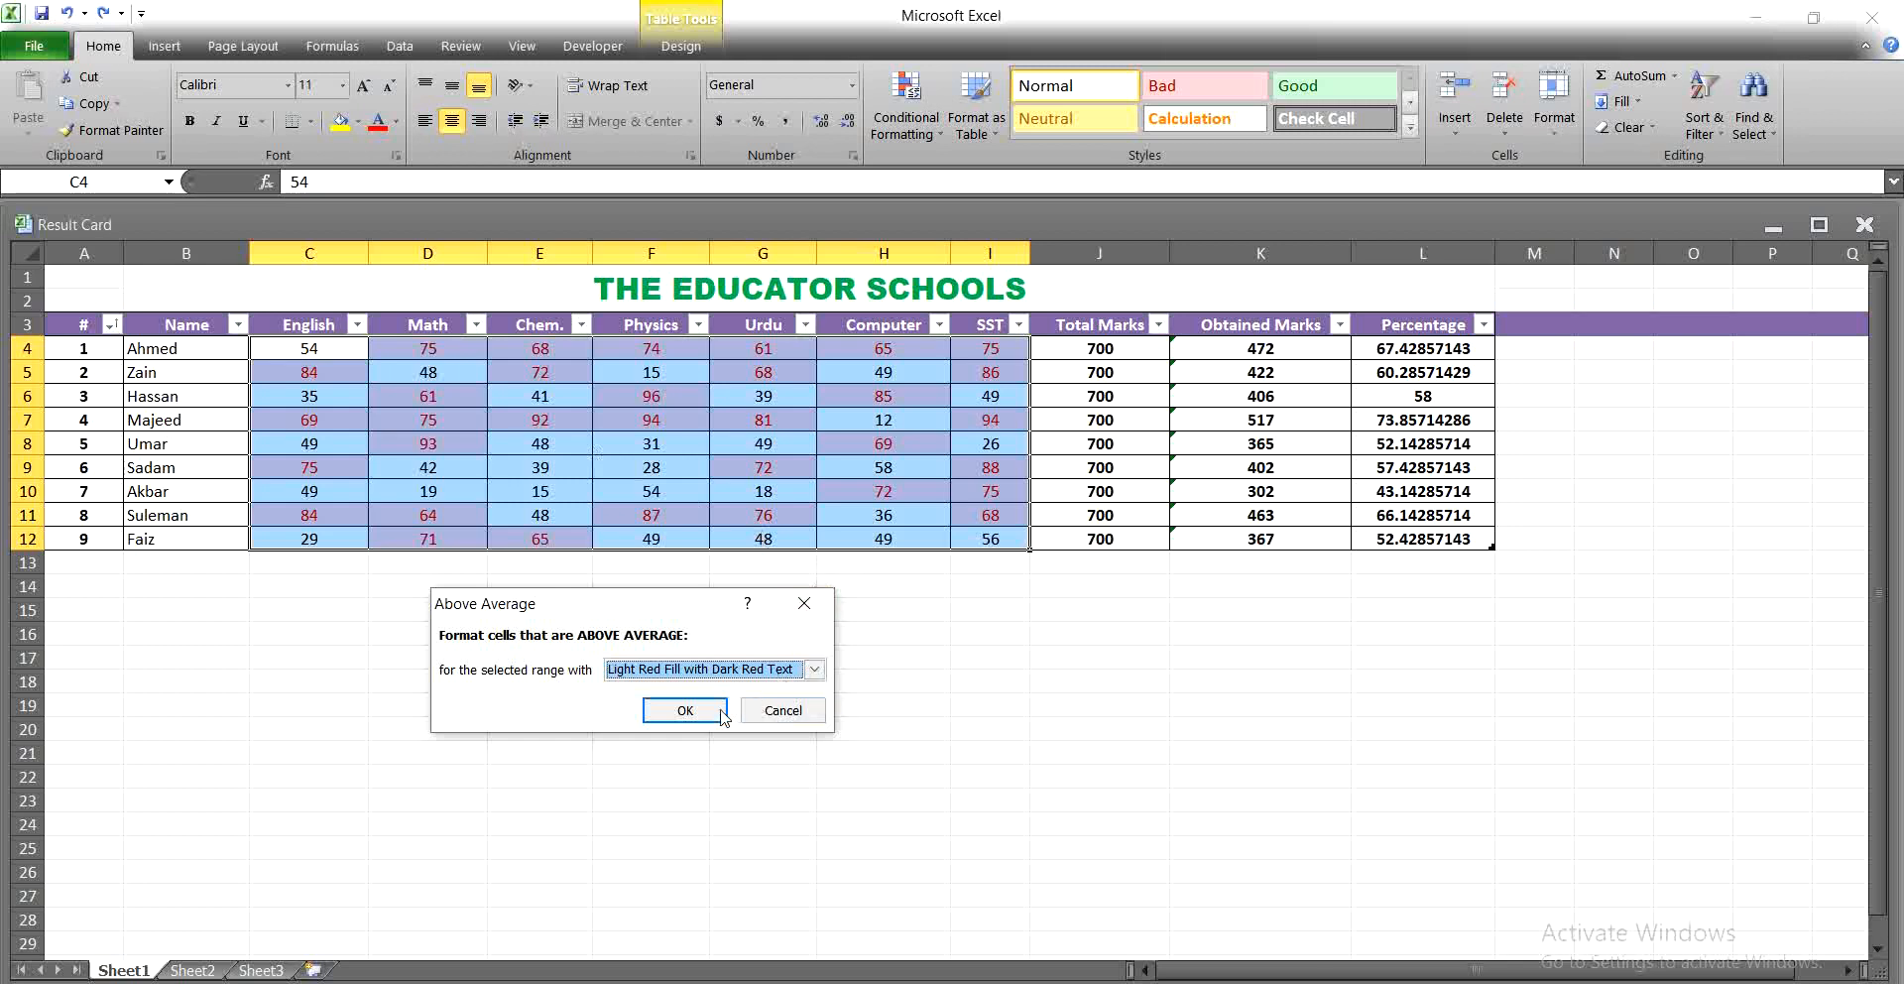
left_click(685, 710)
left_click(668, 712)
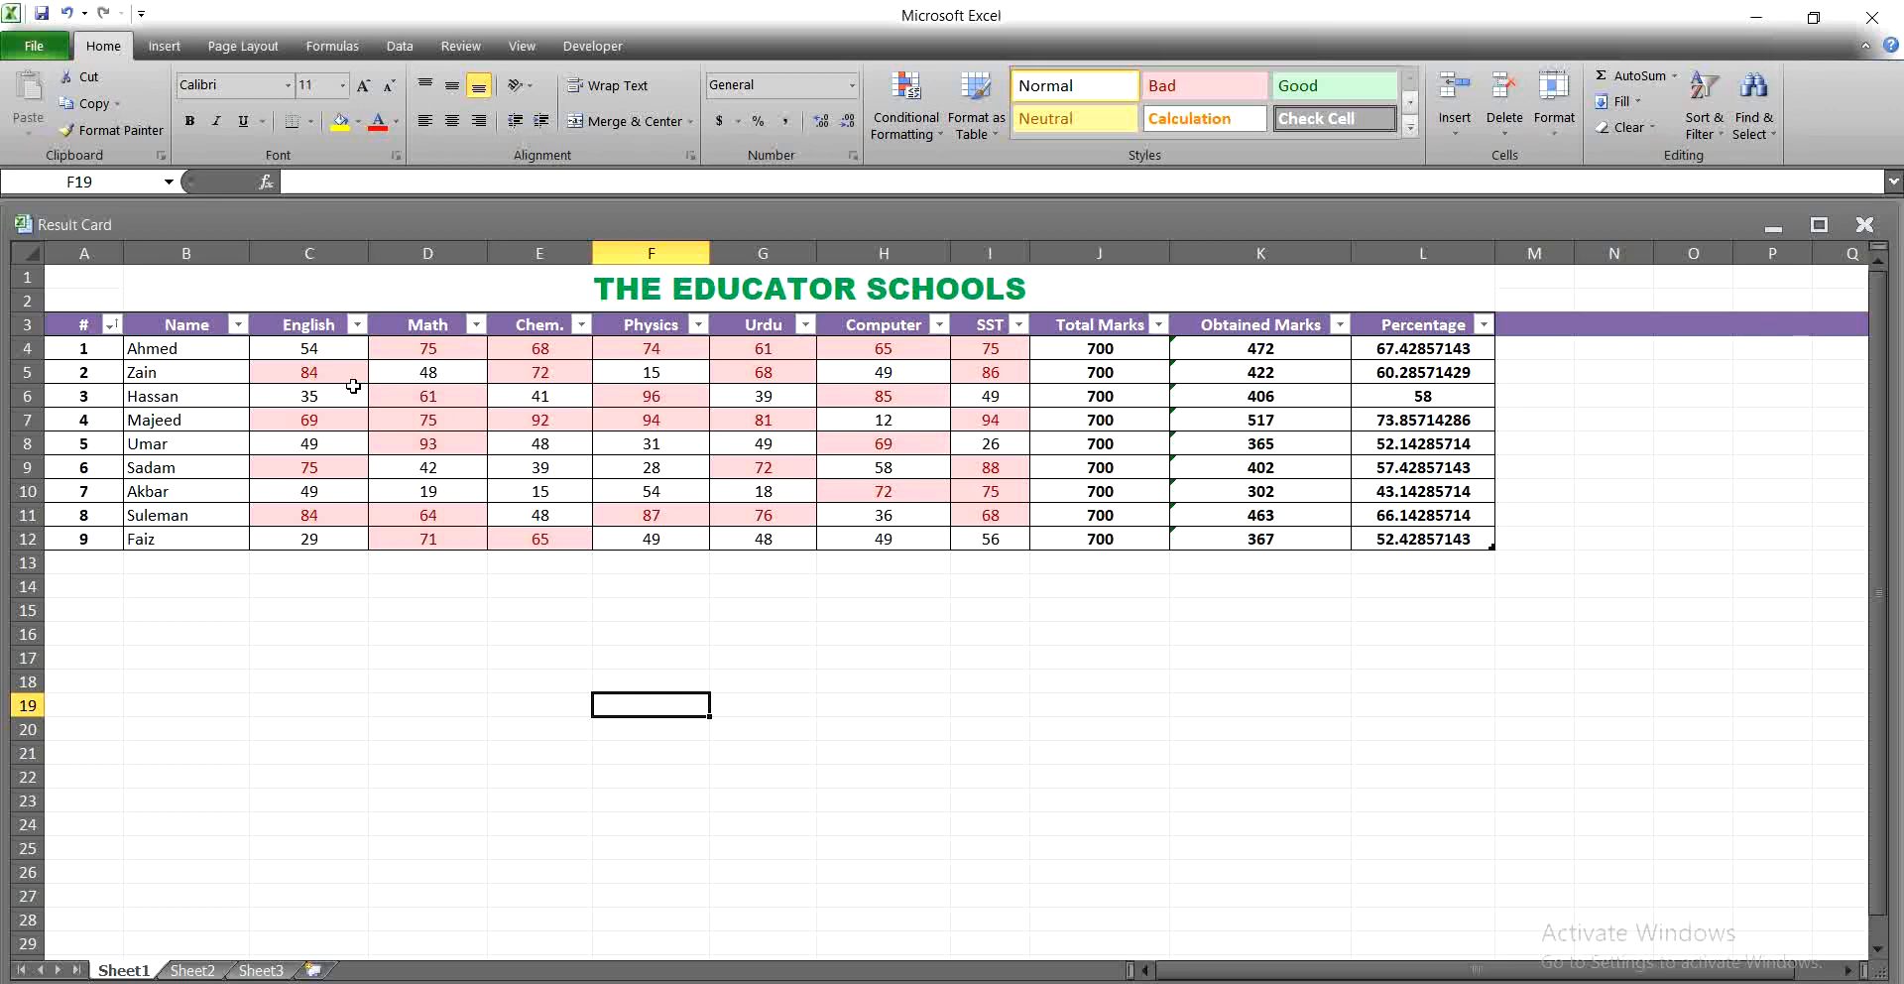
left_click_drag(310, 349, 990, 538)
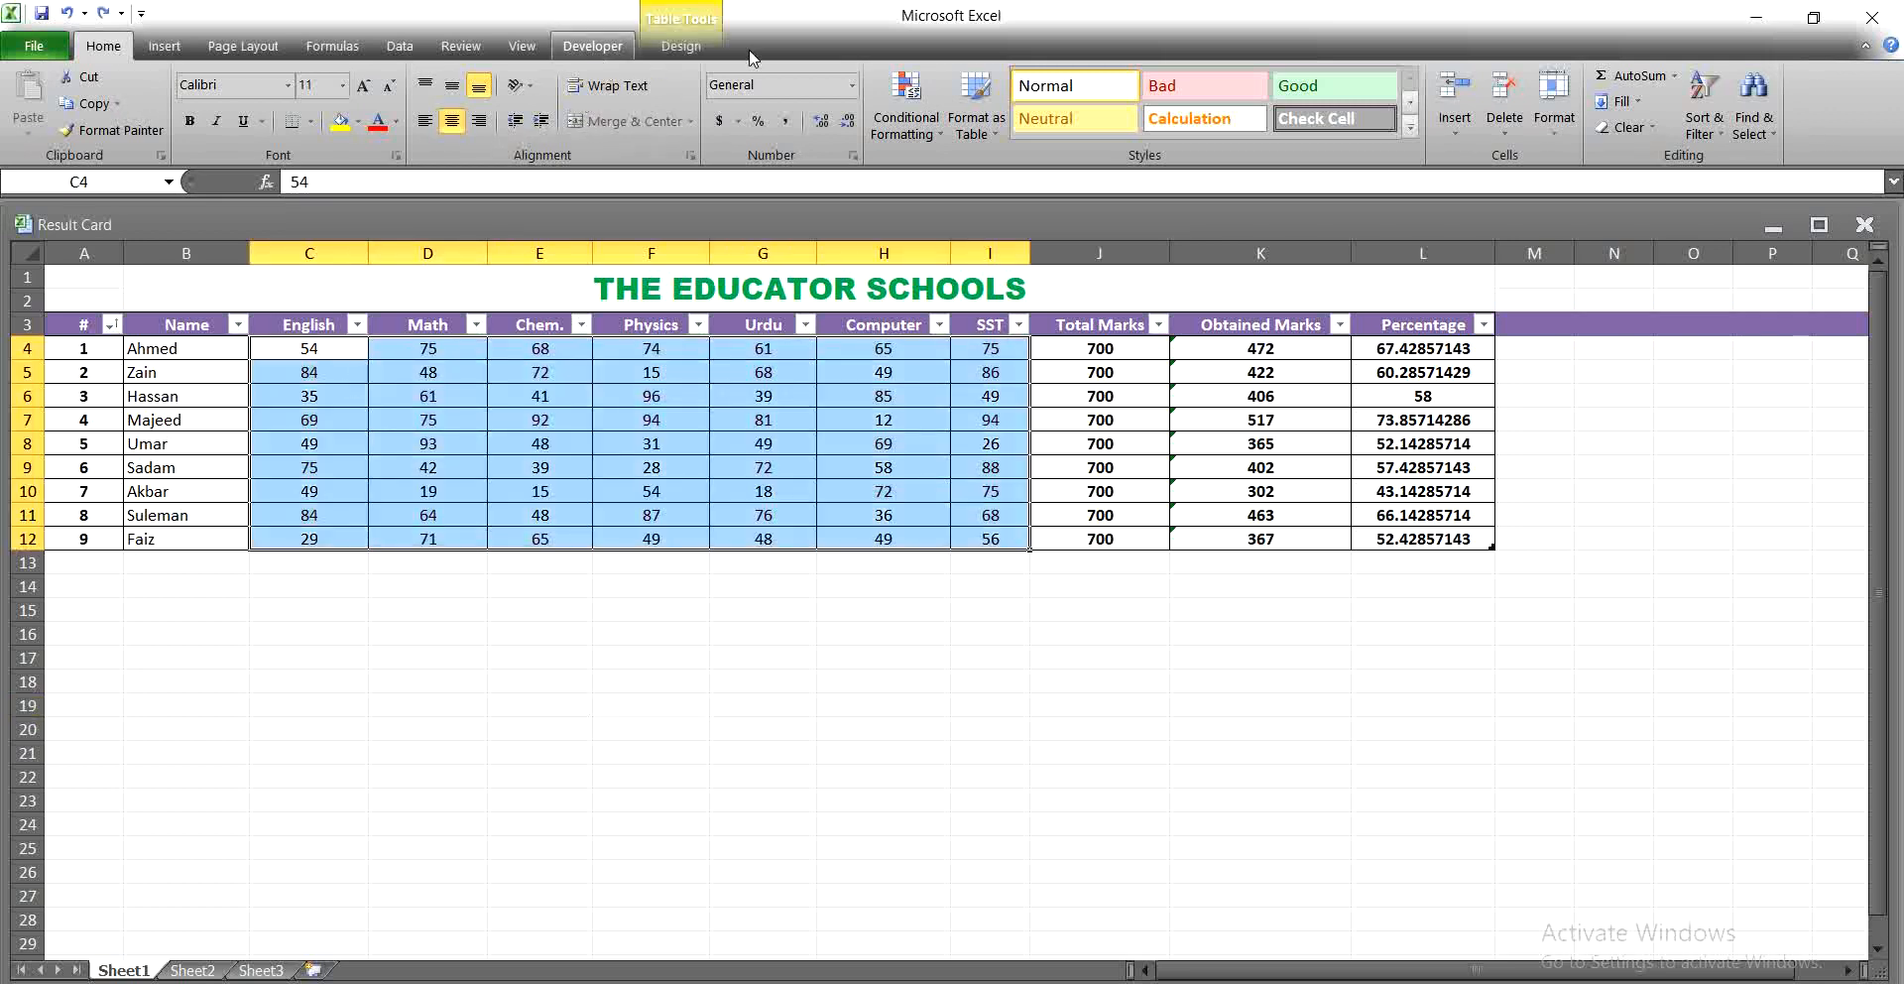
- Highlight the below-average subject marks with Light Red Fill with Dark Red Text, and undo the rule
left_click(897, 134)
mouse_move(982, 226)
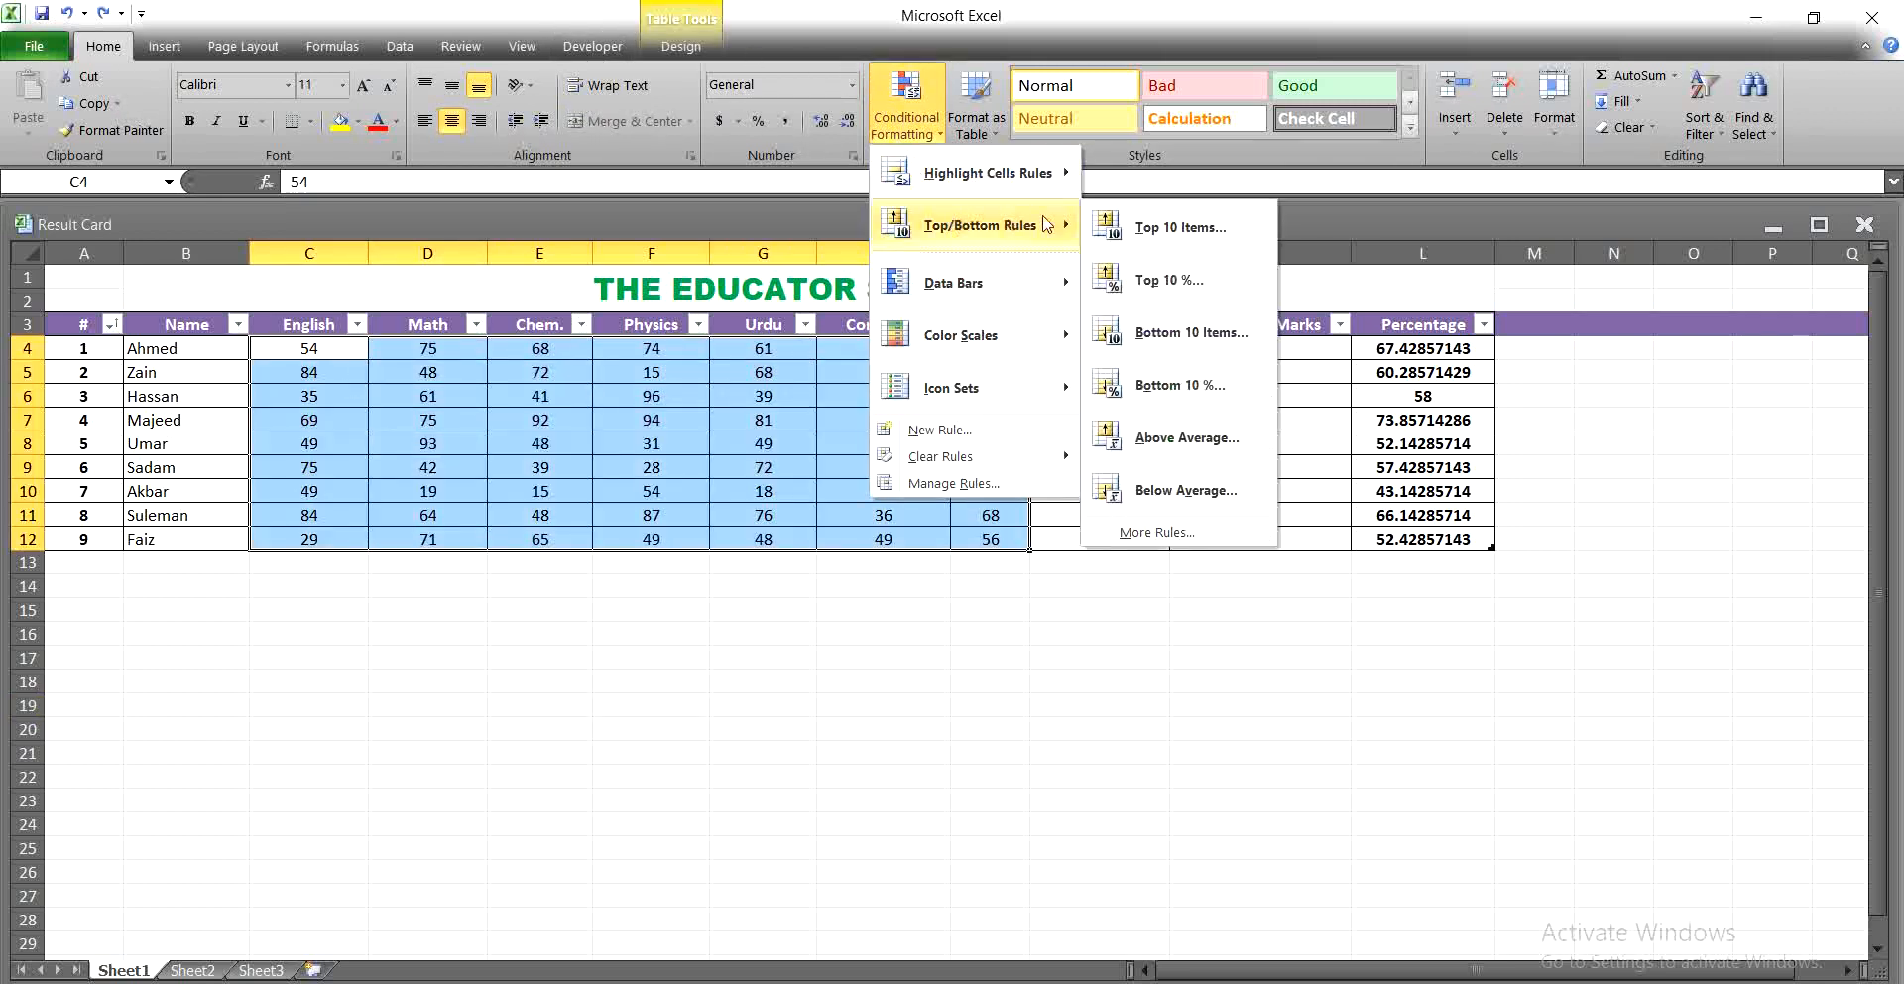
left_click(1186, 492)
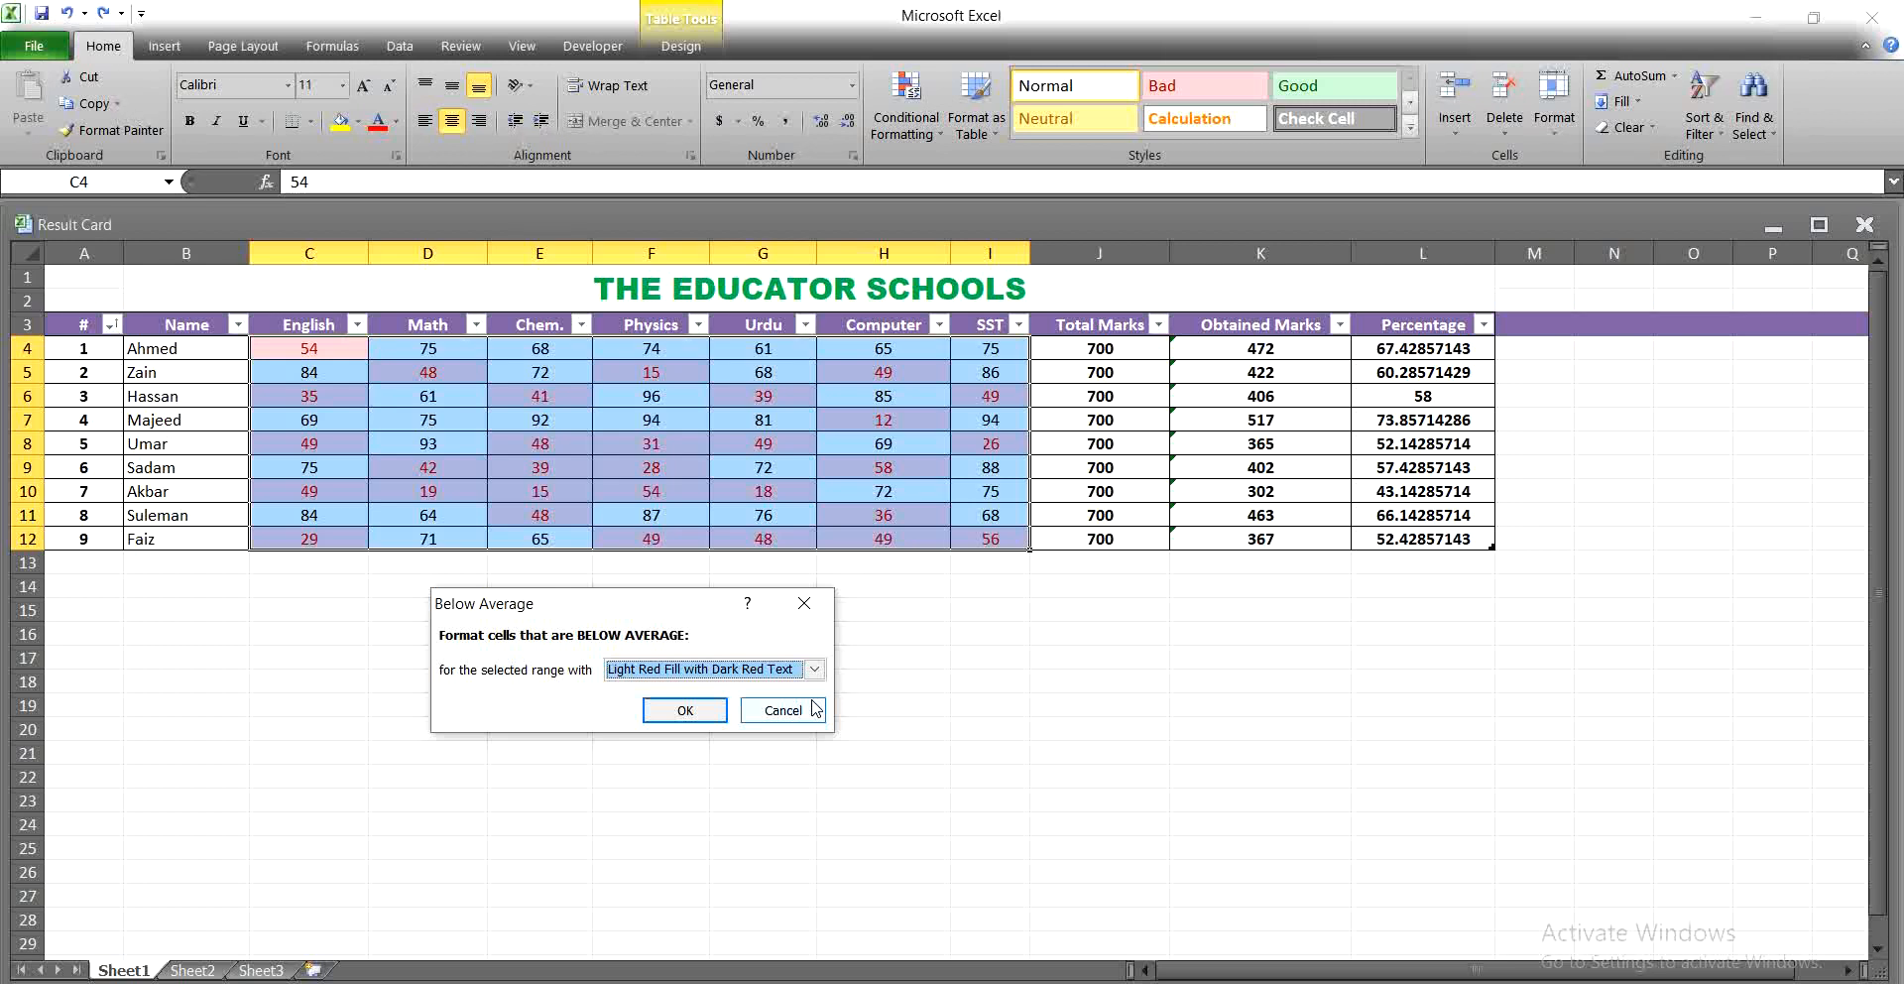
left_click(688, 710)
left_click(699, 708)
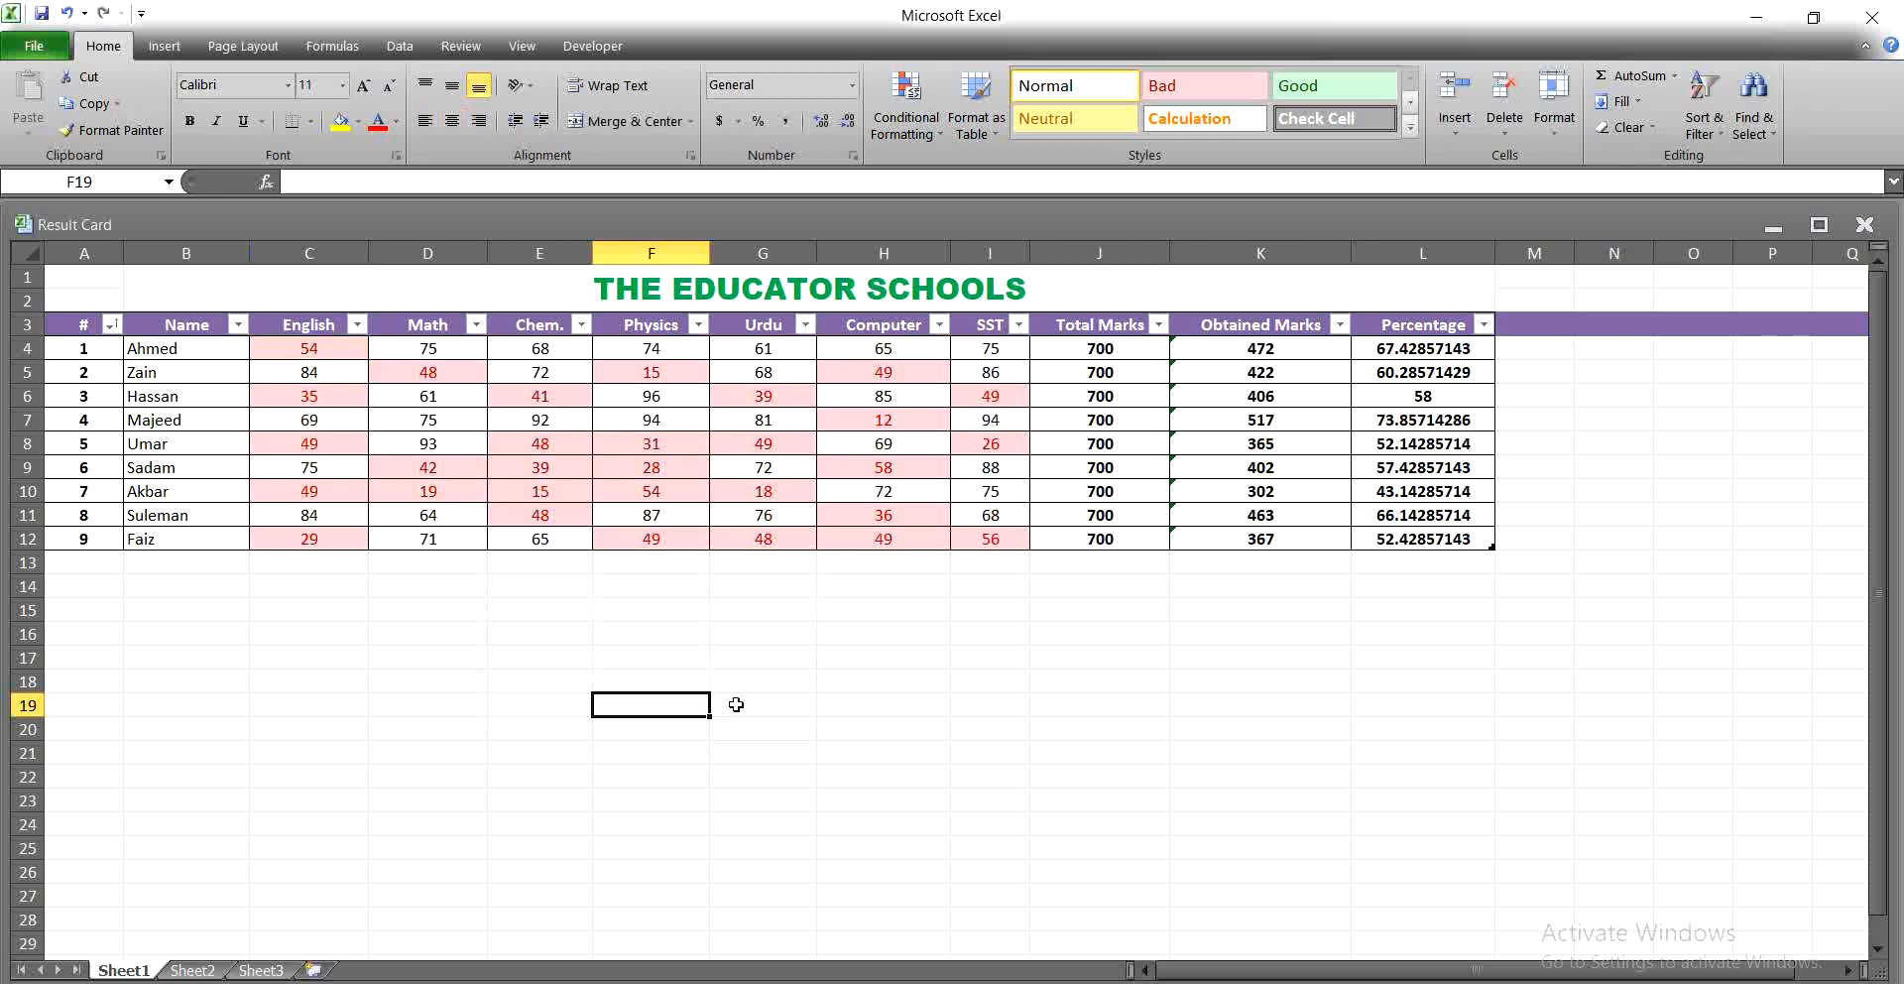
key("ctrl+z")
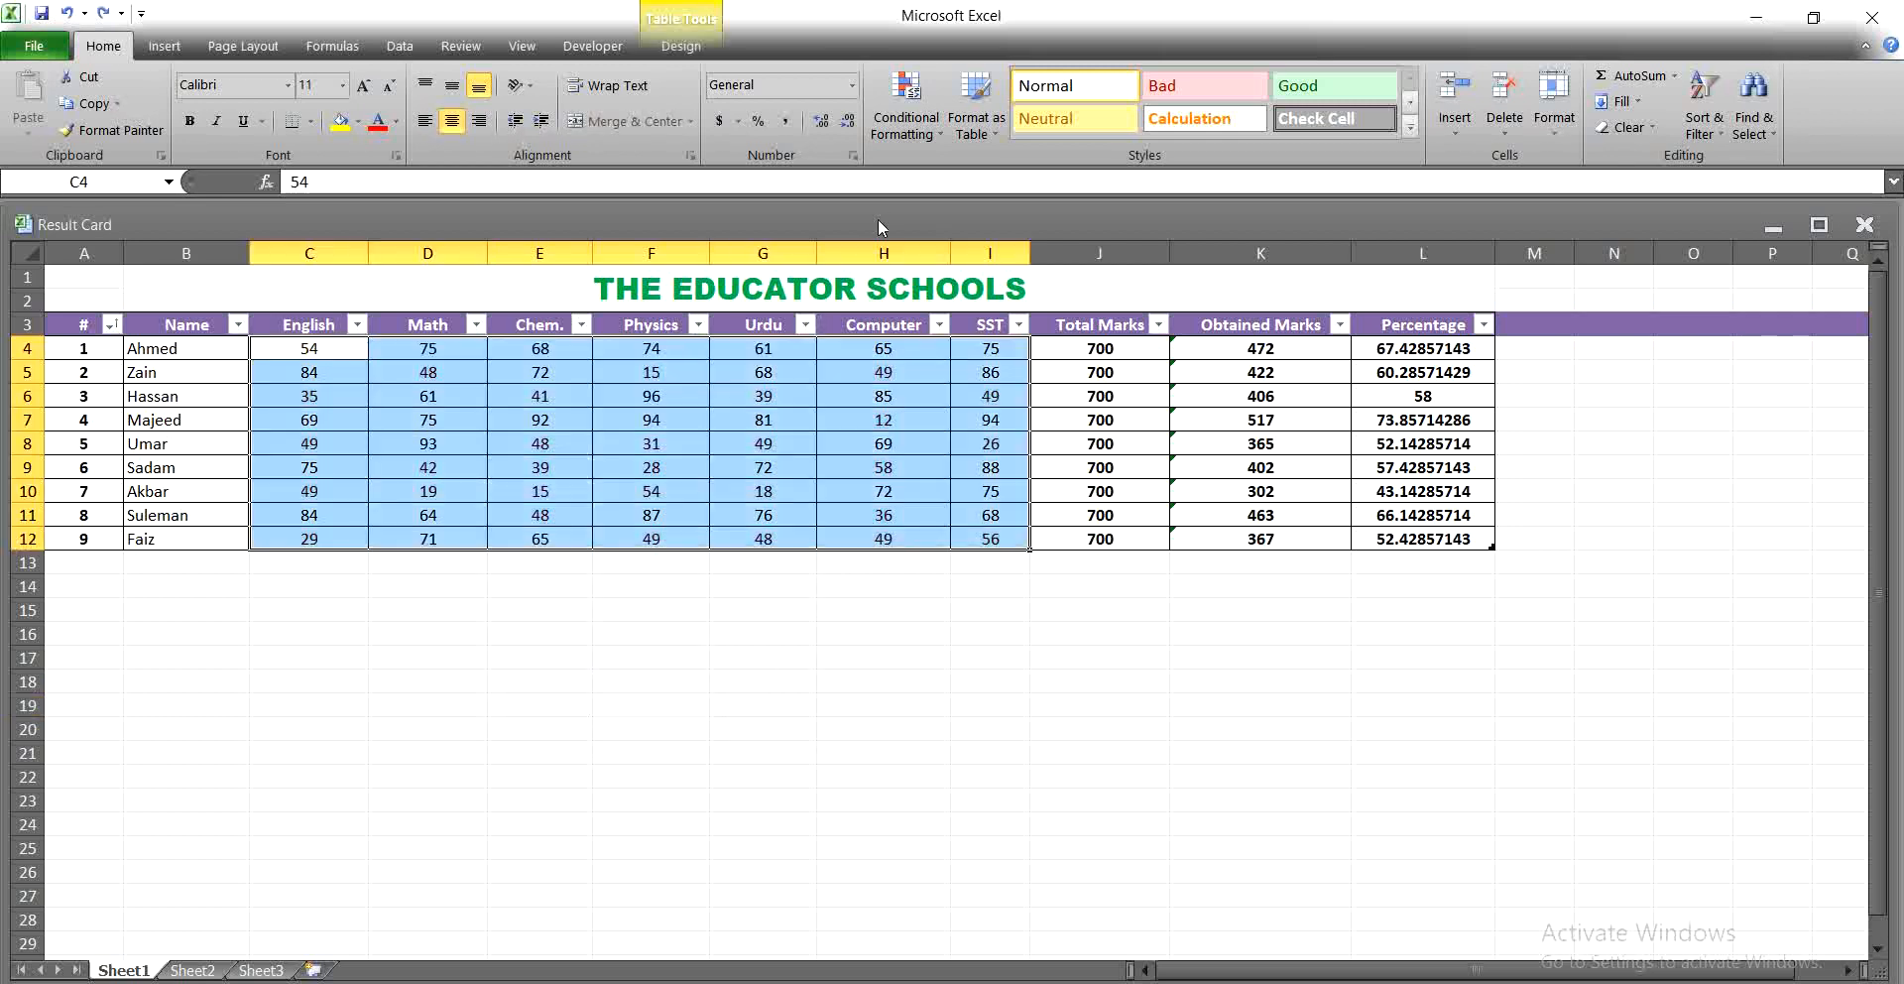
left_click(910, 134)
mouse_move(982, 230)
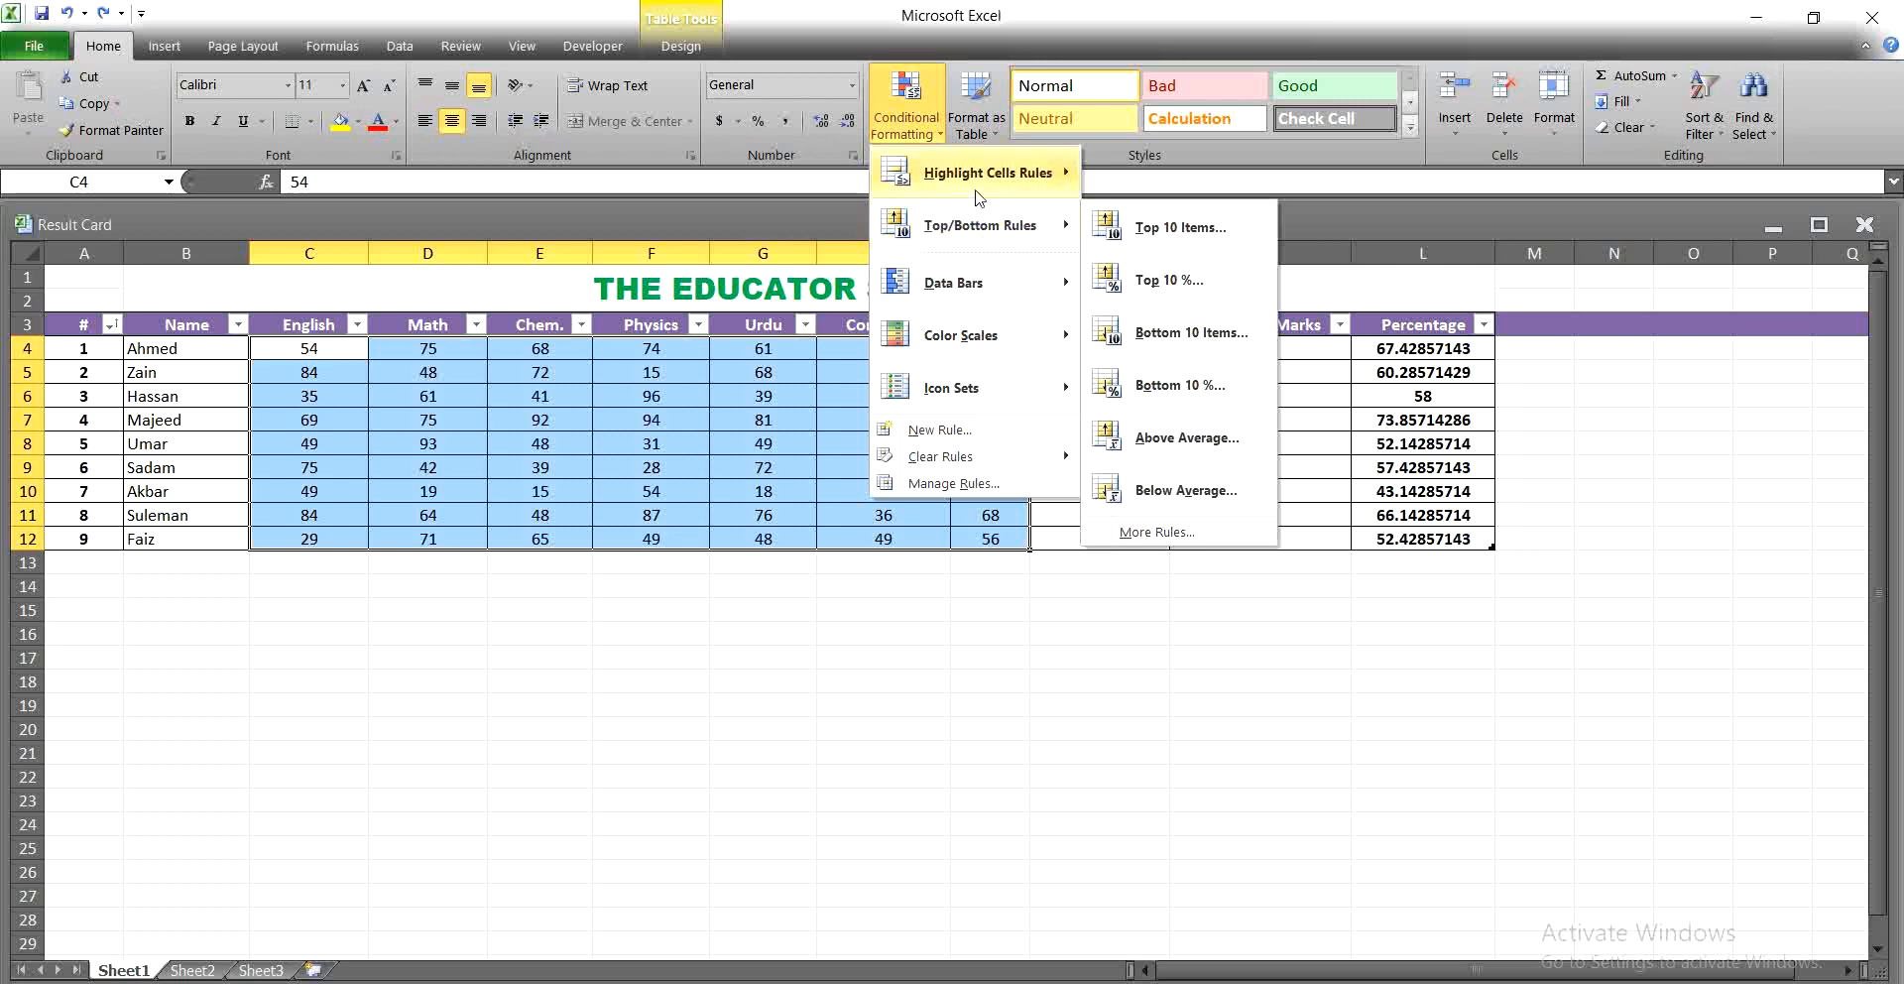
mouse_move(980, 196)
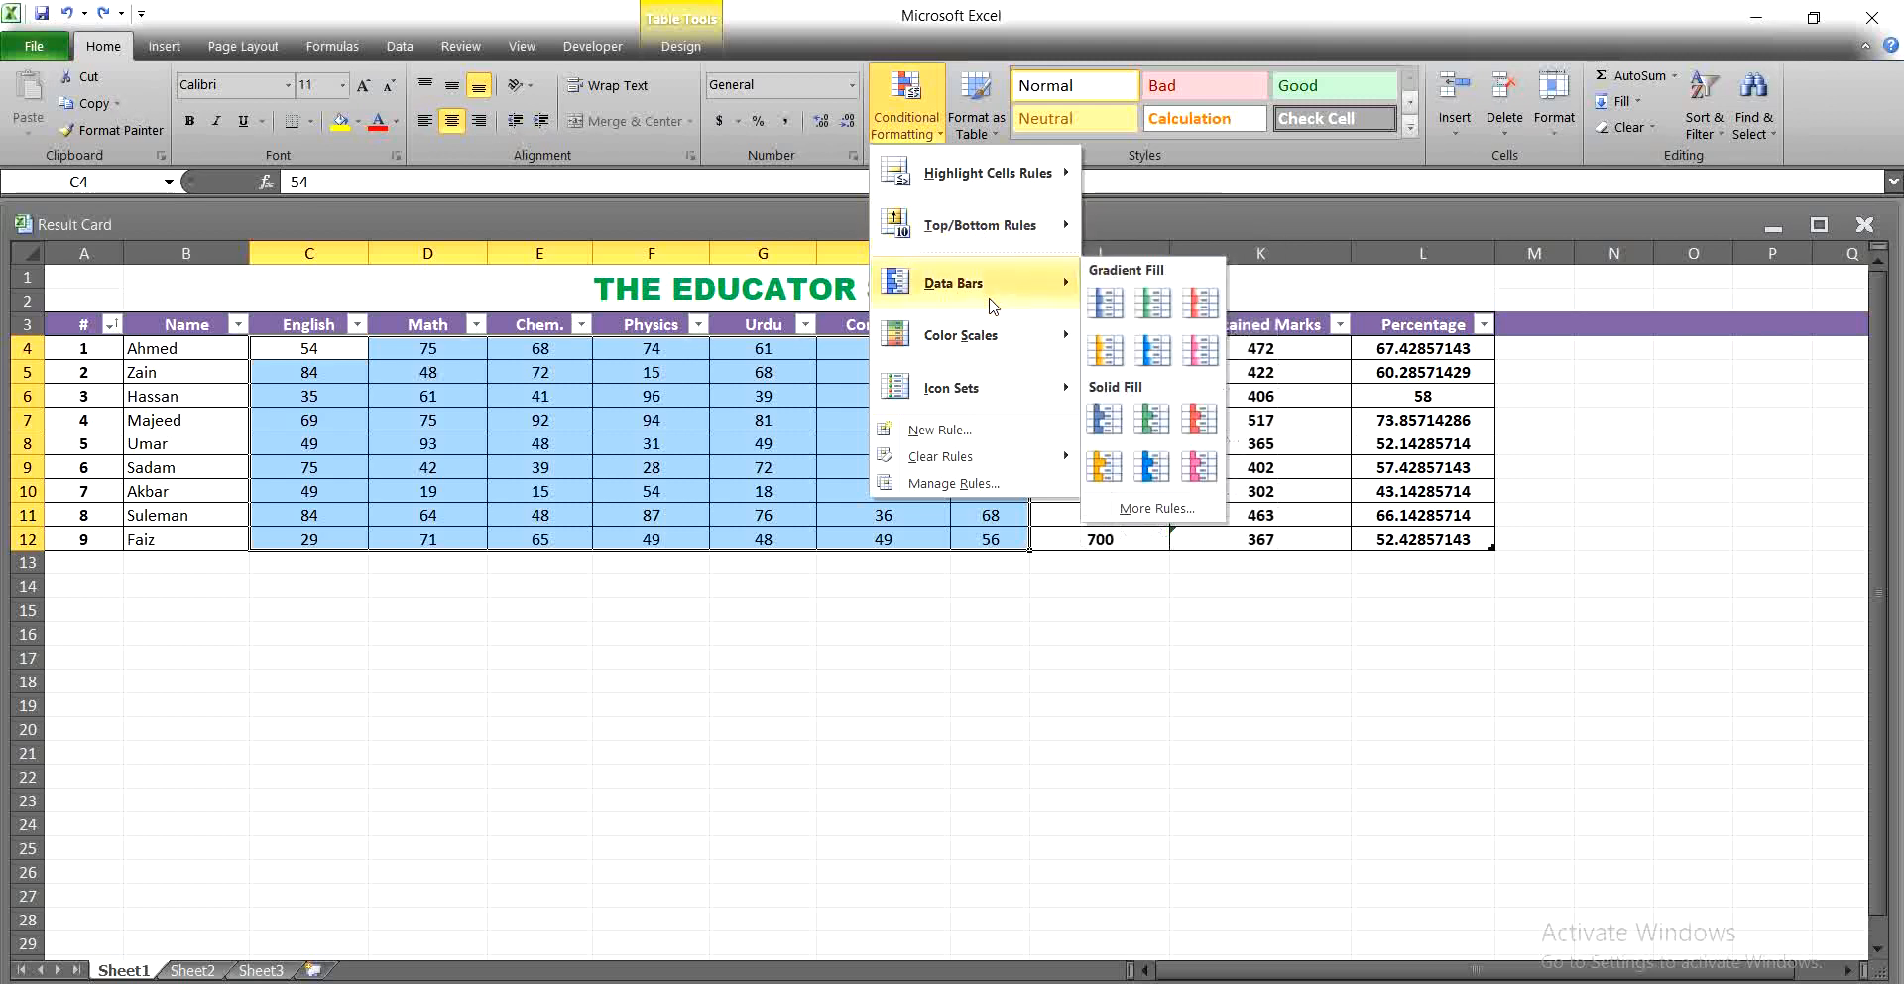
mouse_move(985, 389)
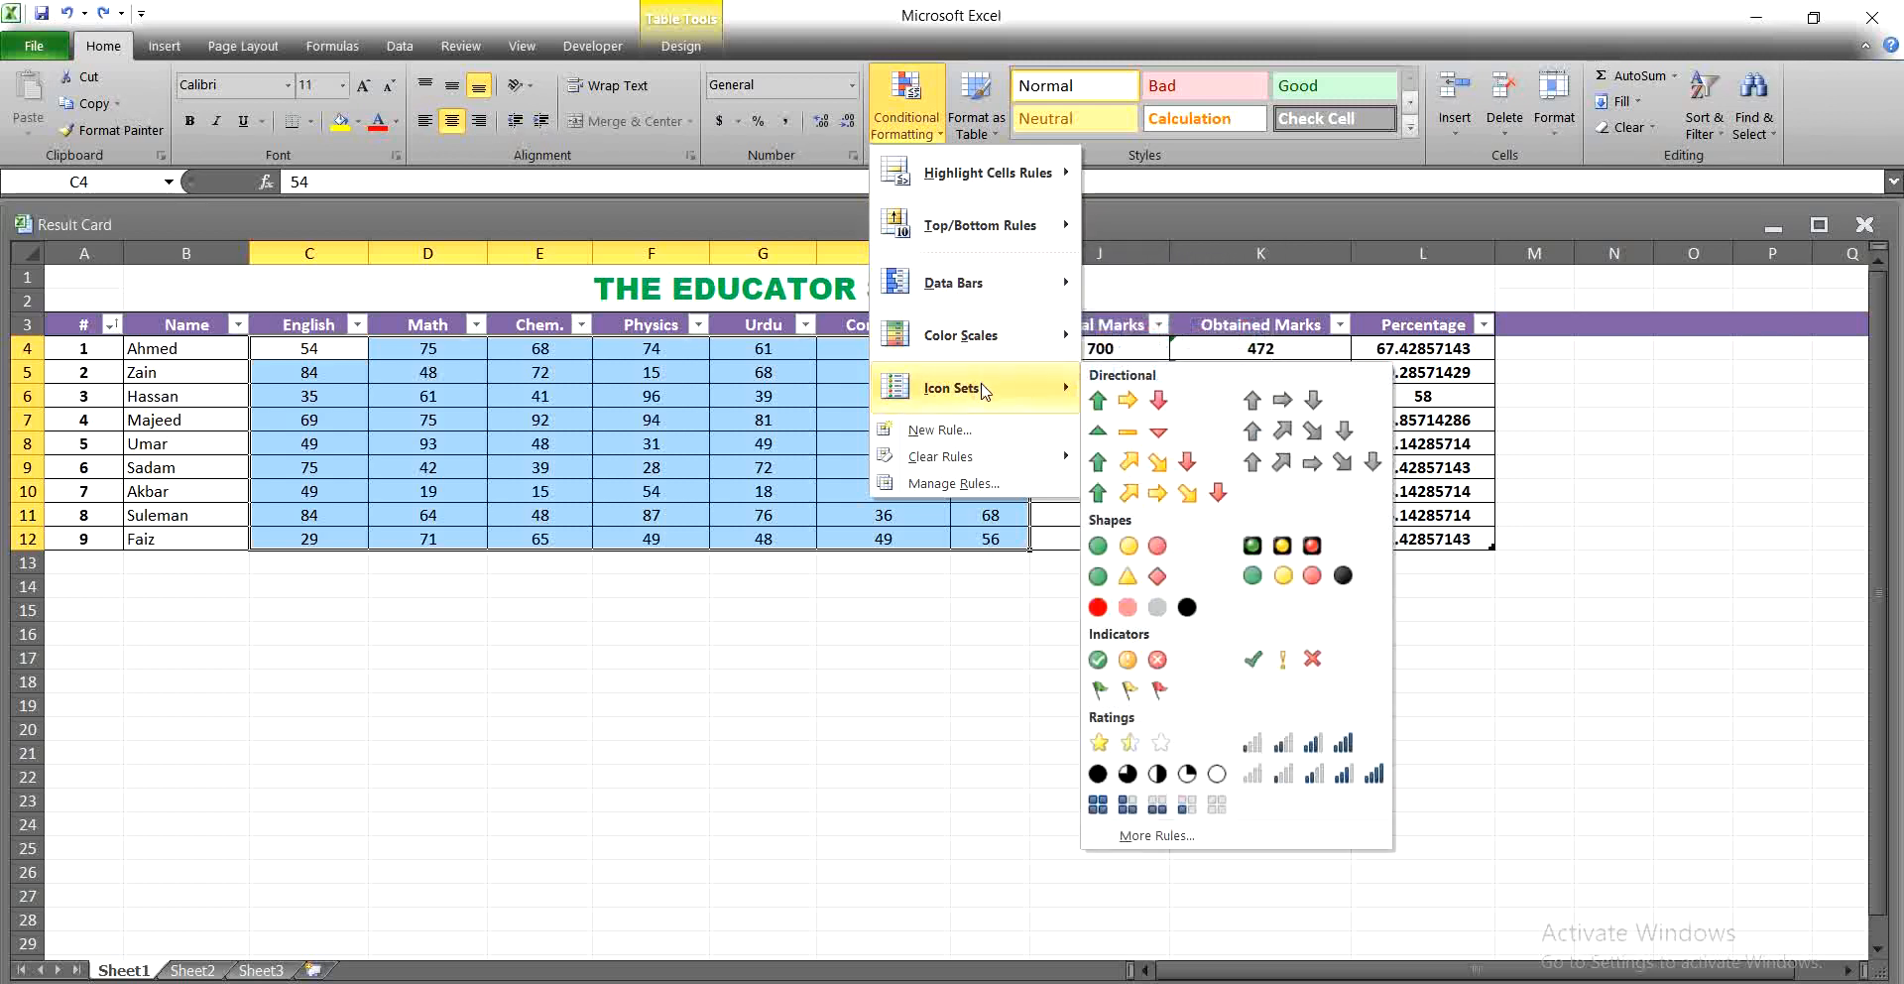
left_click(747, 637)
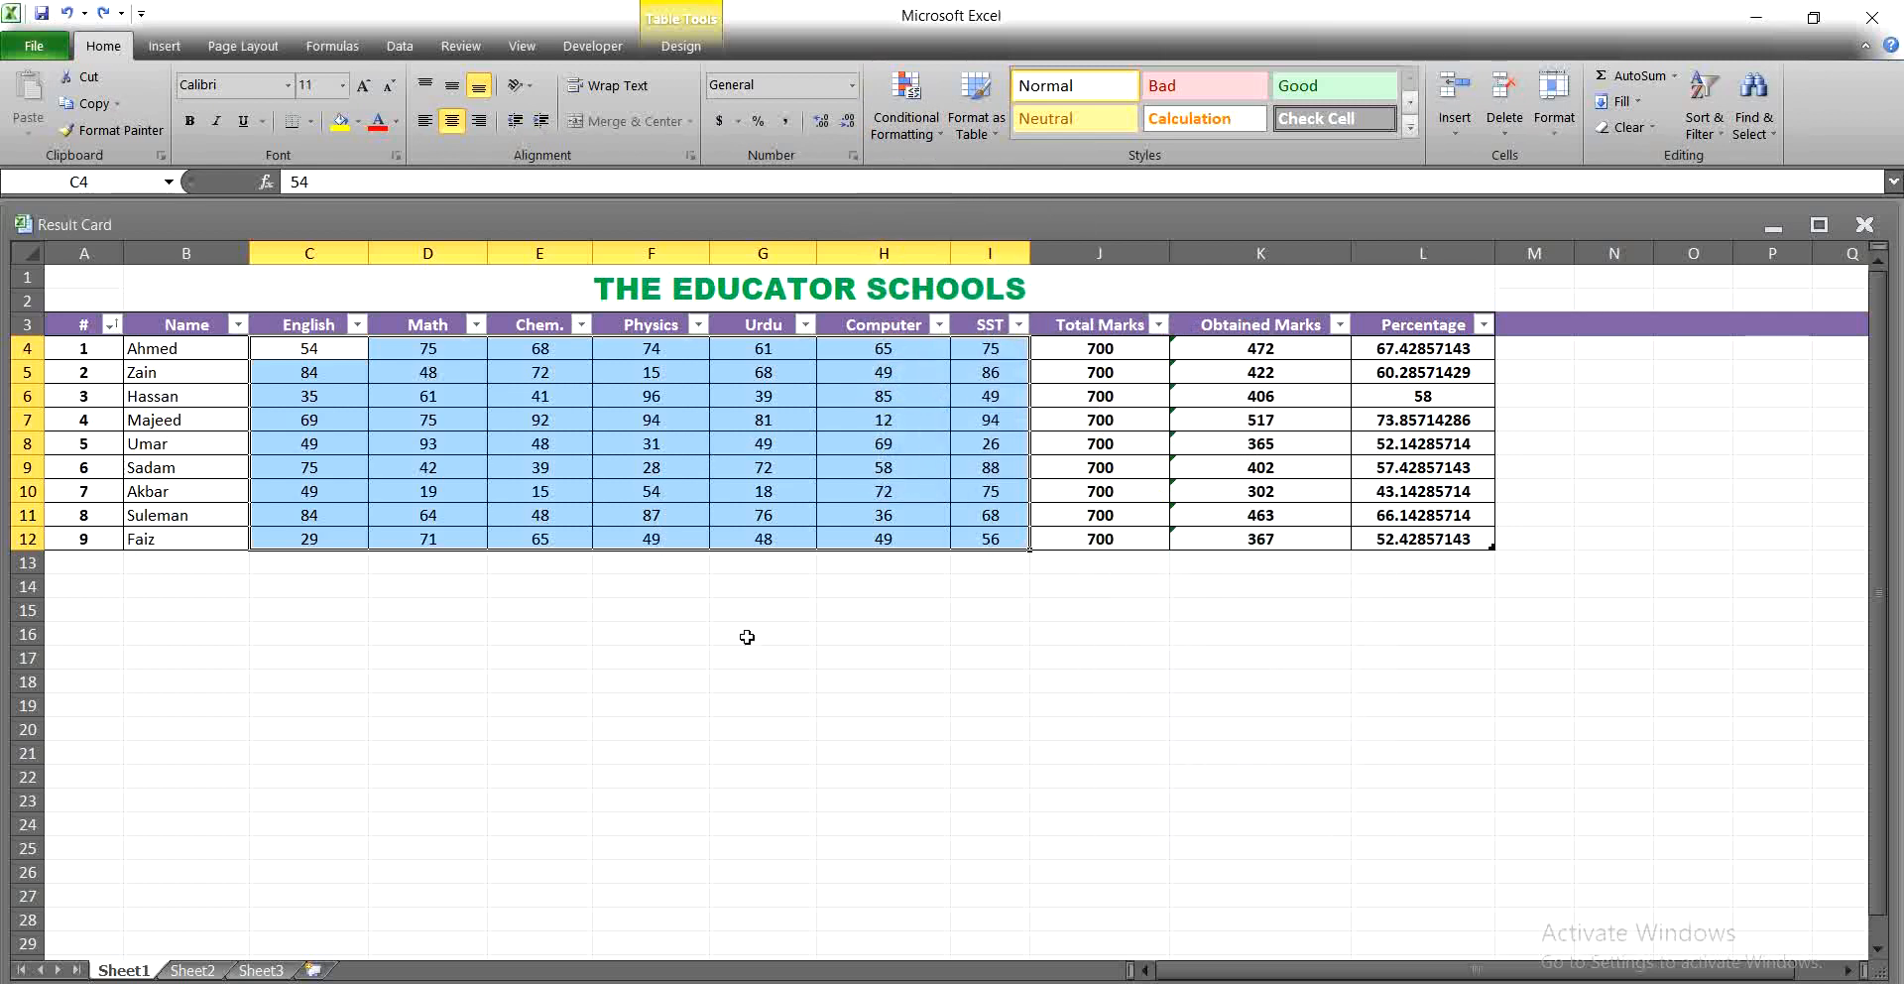
left_click(936, 679)
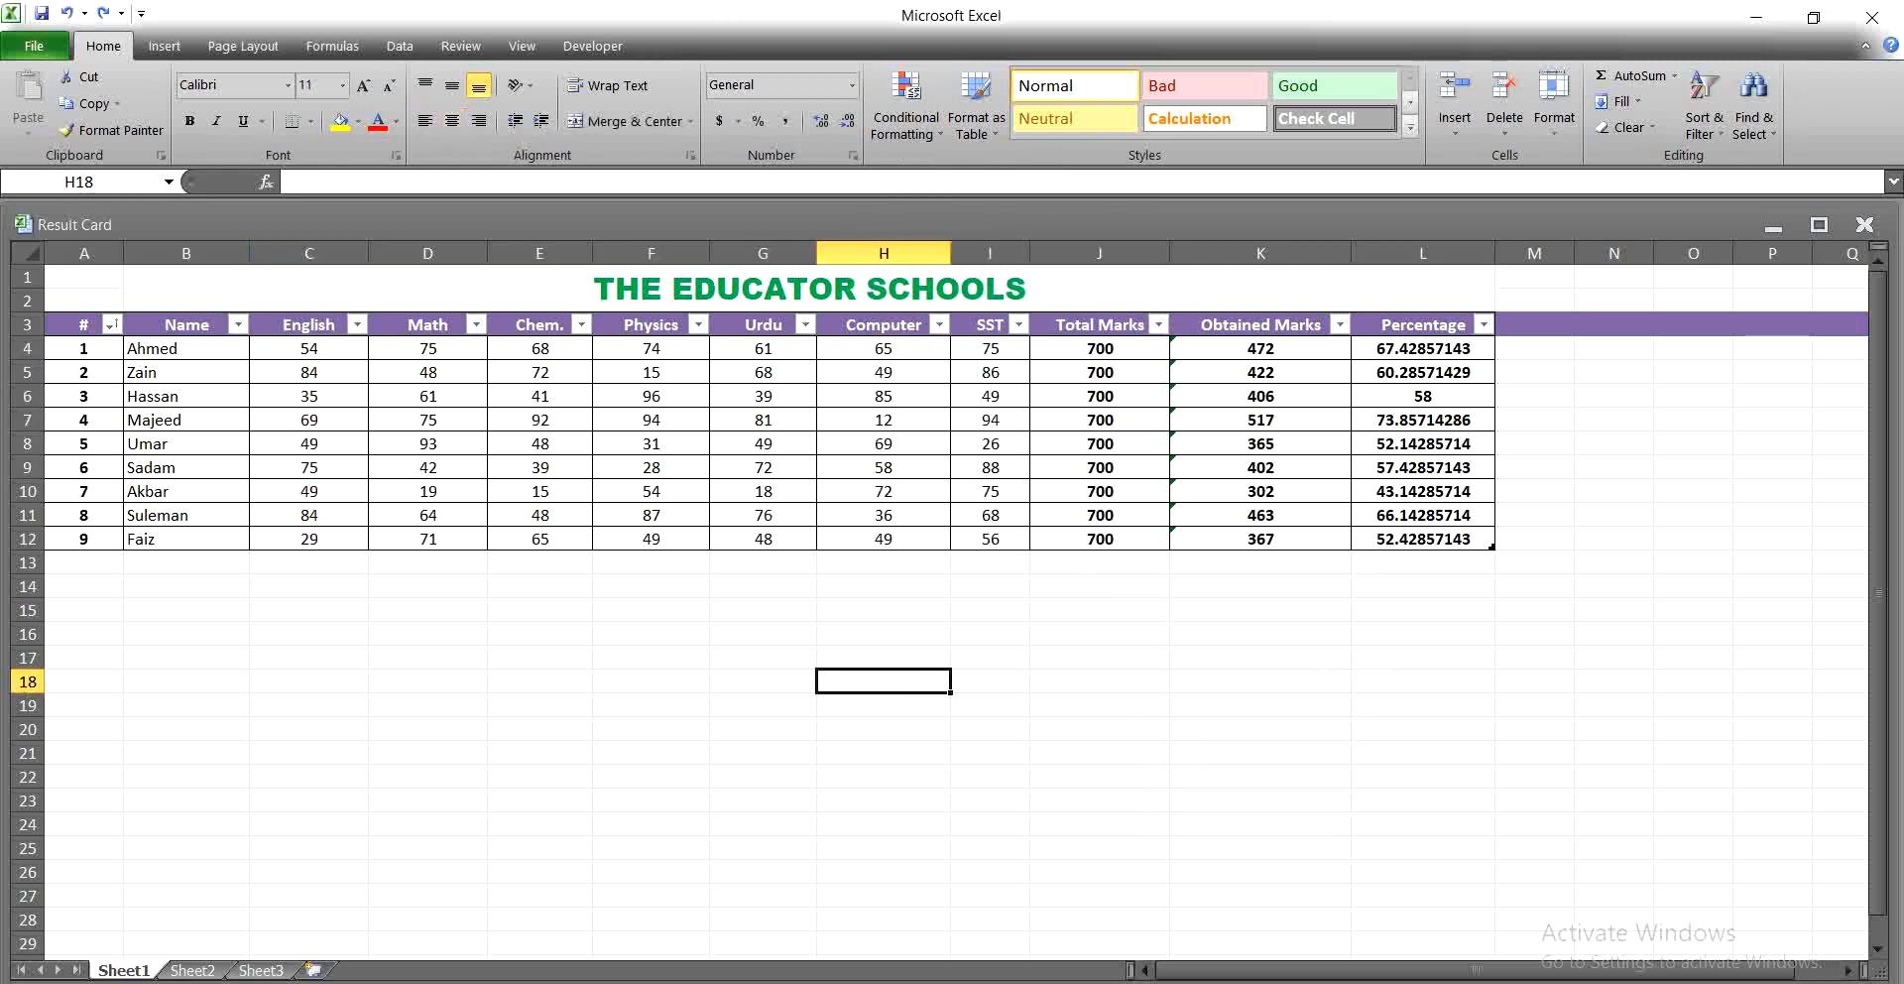
left_click(1710, 983)
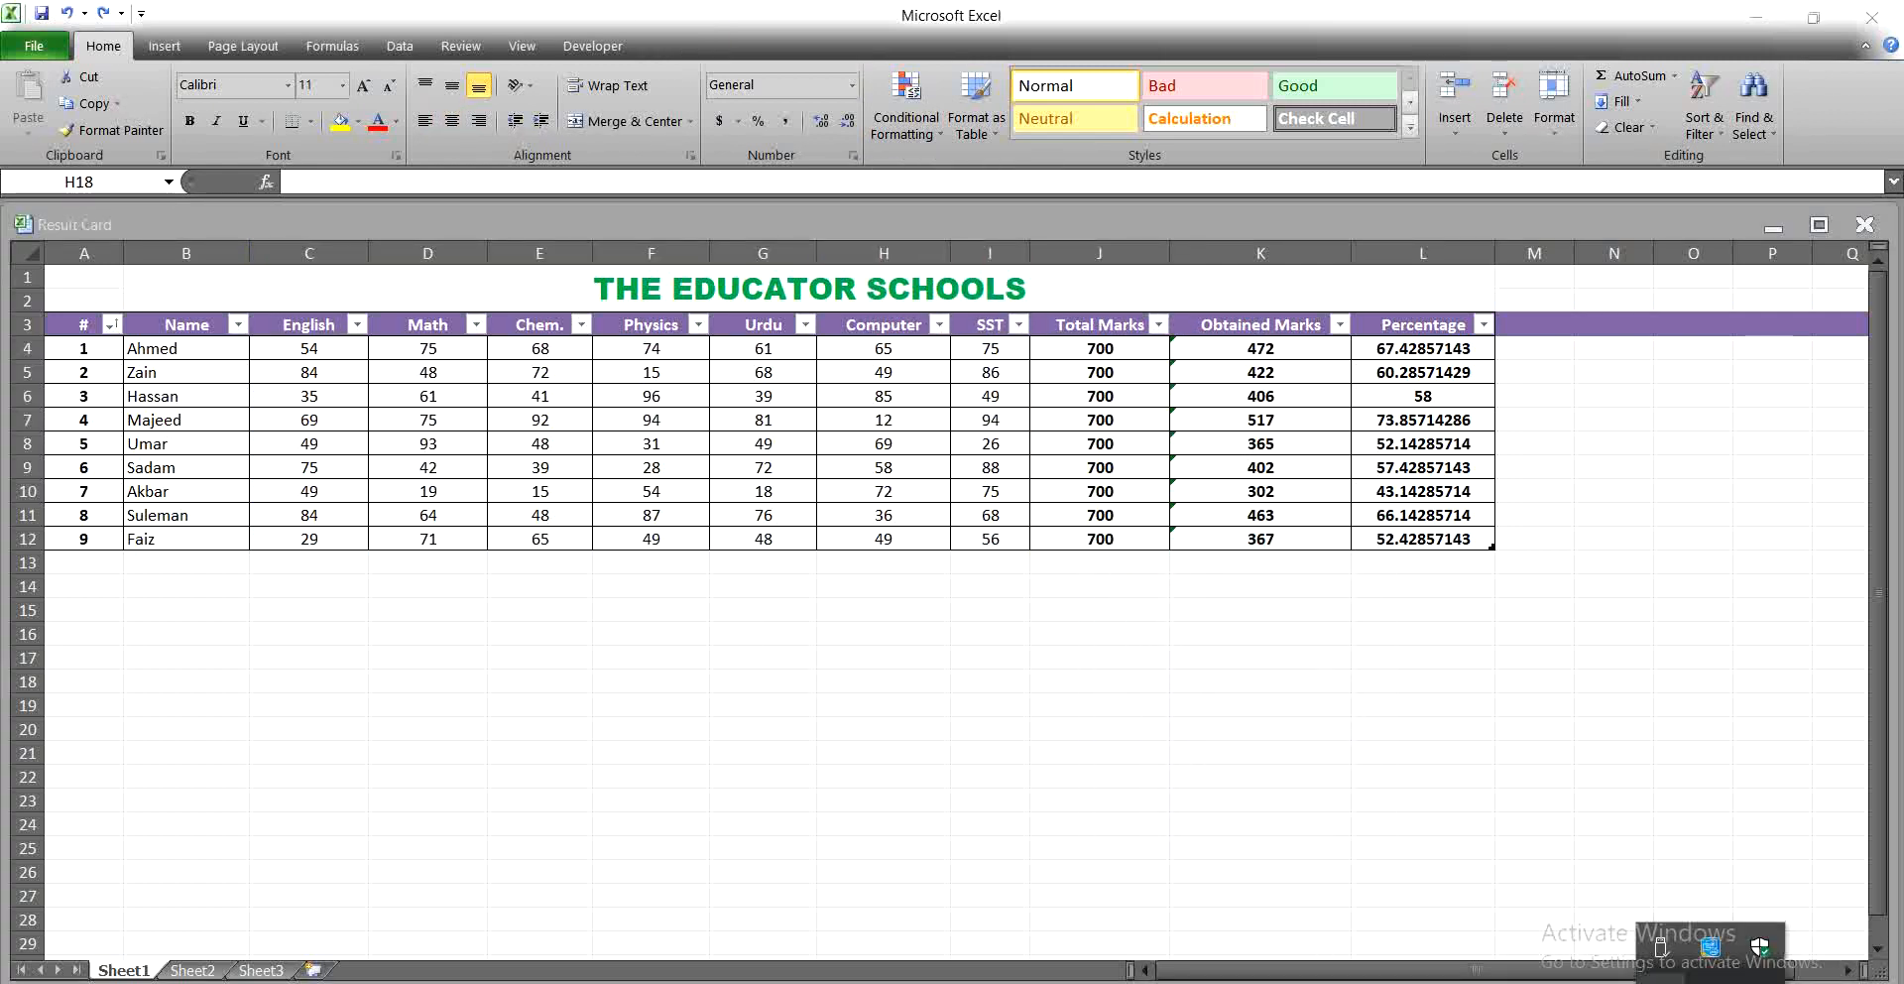